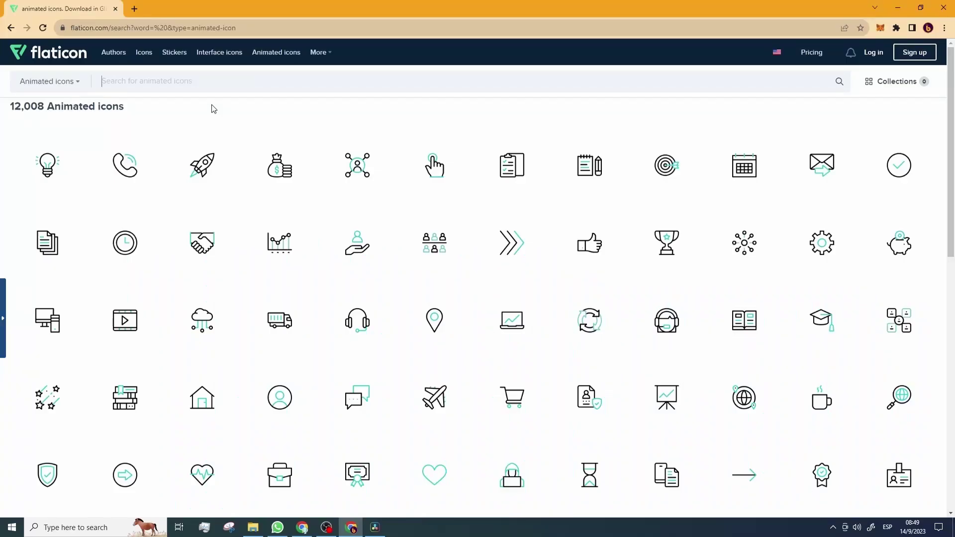
Filter Flaticon to animated icons and open the Social Care hand-holding-a-person icon.
{"action": "left_click_drag", "start_coordinate": [71, 28], "coordinate": [109, 28]}
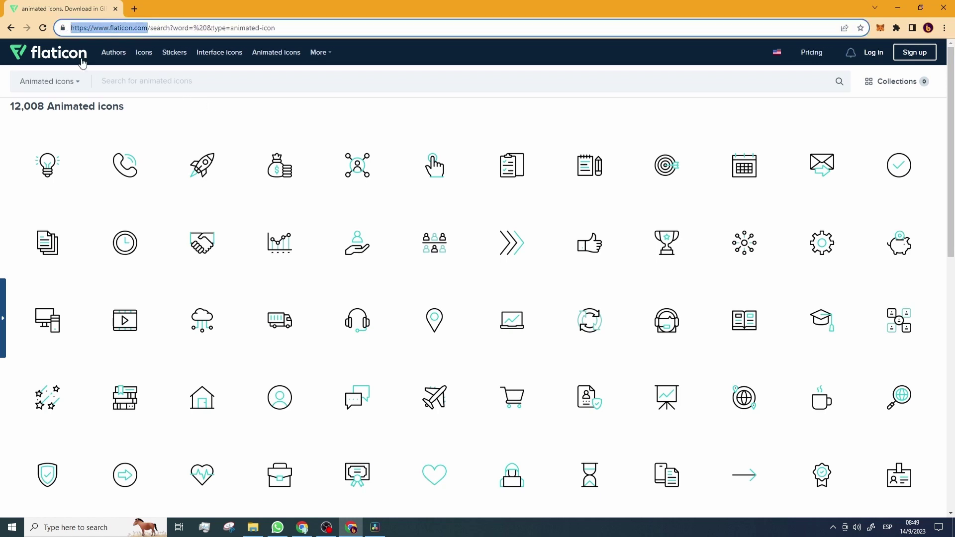
{"action": "left_click", "coordinate": [74, 84]}
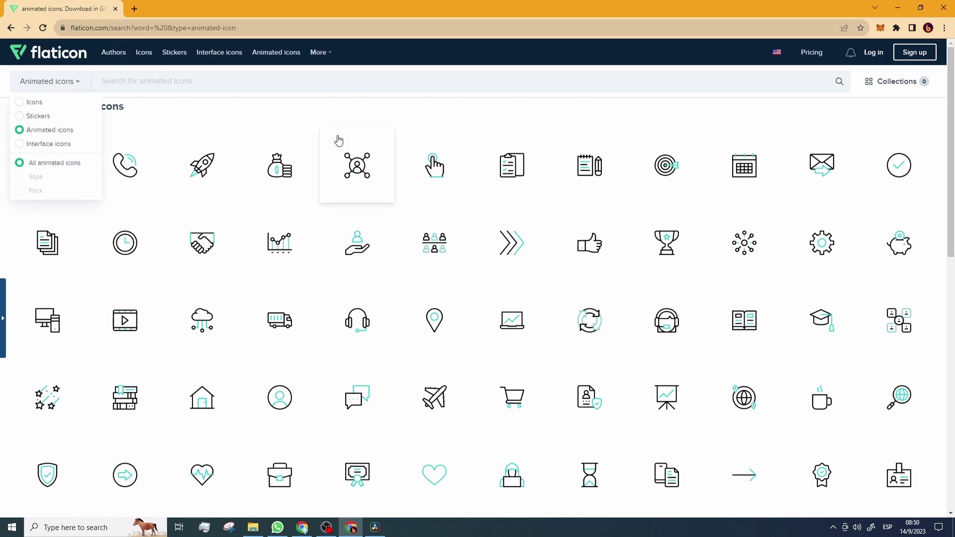
{"action": "scroll", "coordinate": [395, 99], "scroll_direction": "down", "scroll_amount": 1}
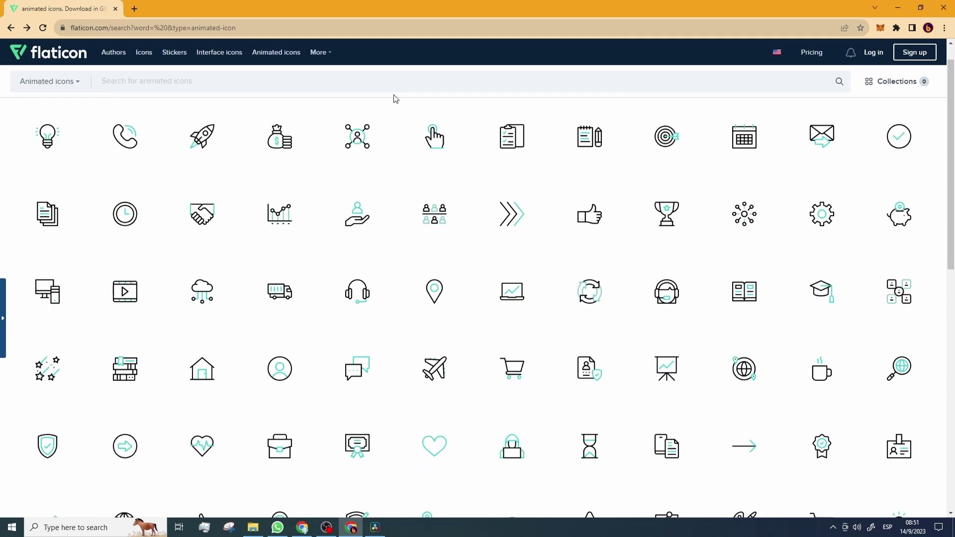
{"action": "left_click", "coordinate": [352, 221]}
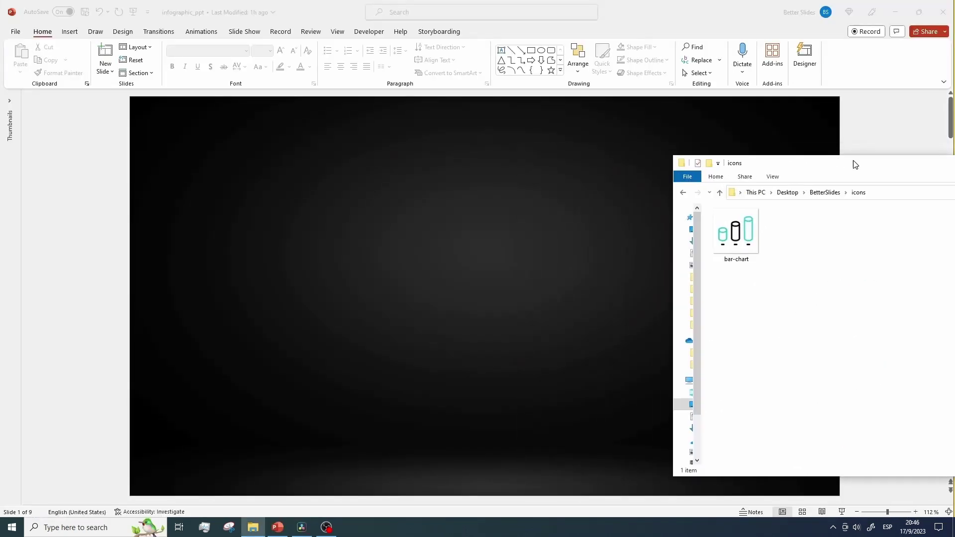
Drag the bar-chart icon file from the icons folder onto the dark slide.
{"action": "left_click_drag", "start_coordinate": [738, 233], "coordinate": [342, 280]}
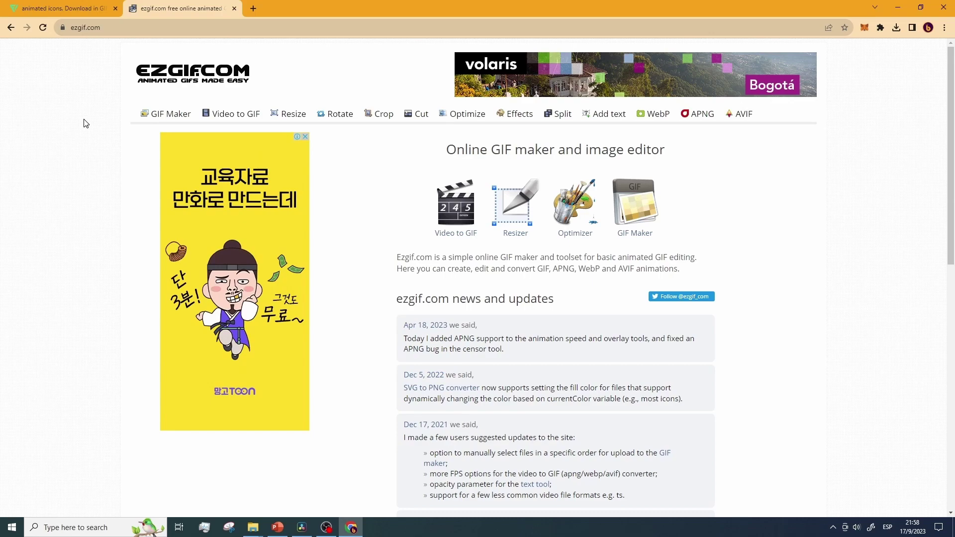
View Flaticon's Social Media animated icon, then go to ezgif's GIF optimizer.
{"action": "left_click", "coordinate": [50, 8]}
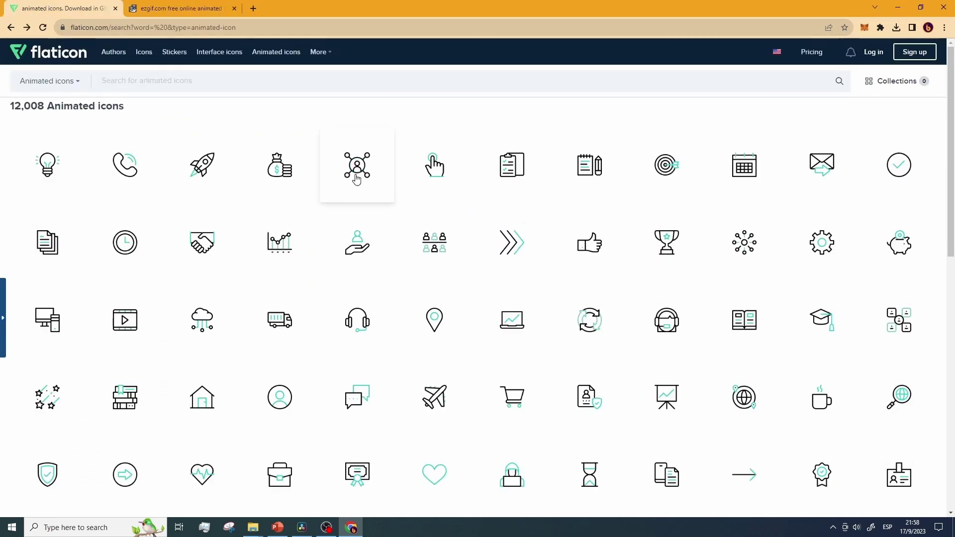
{"action": "left_click", "coordinate": [358, 159]}
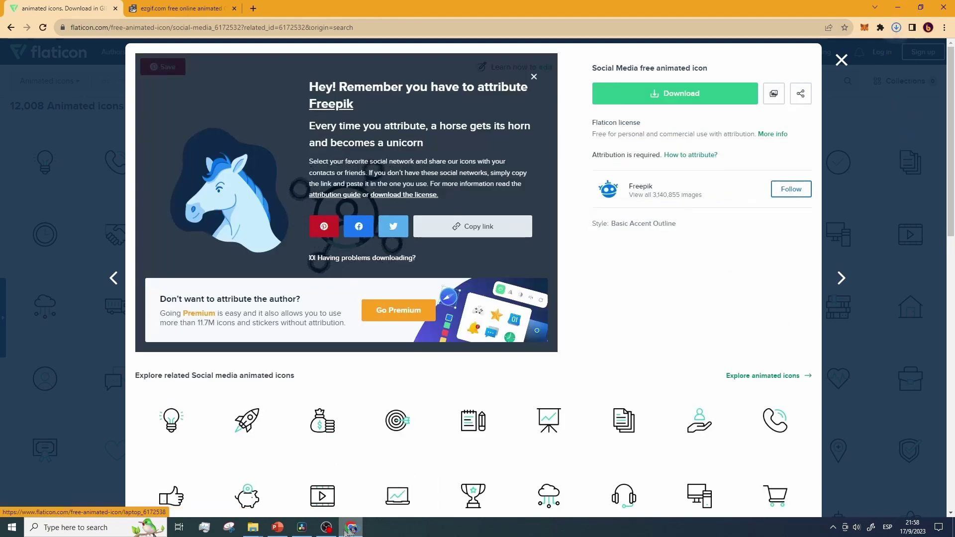
{"action": "left_click", "coordinate": [170, 4]}
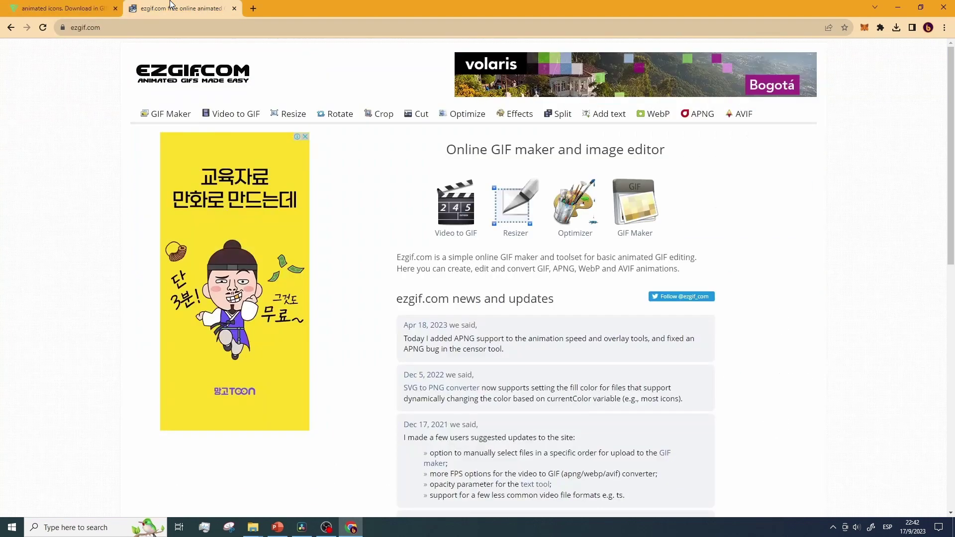
{"action": "left_click", "coordinate": [579, 202]}
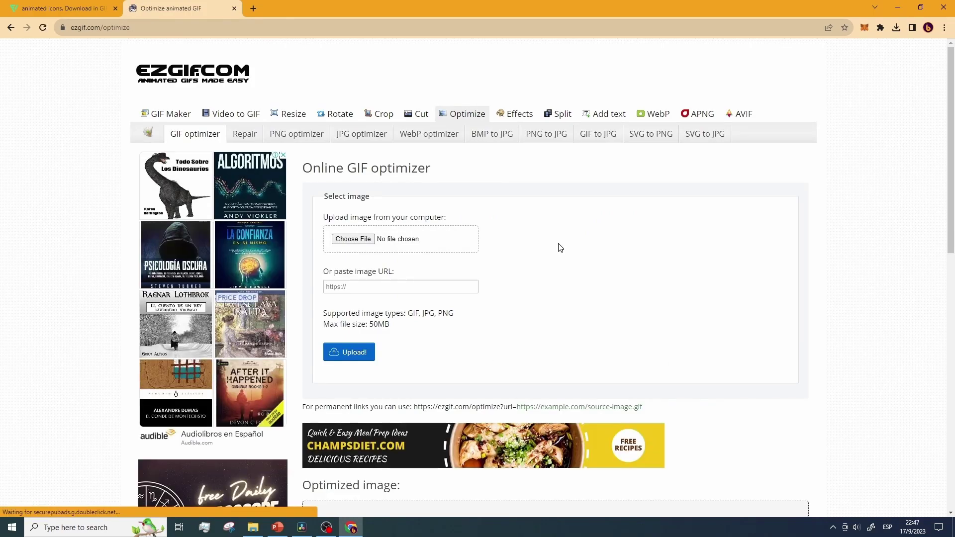
Upload social-media.gif to ezgif and open its effects options.
{"action": "left_click", "coordinate": [358, 240]}
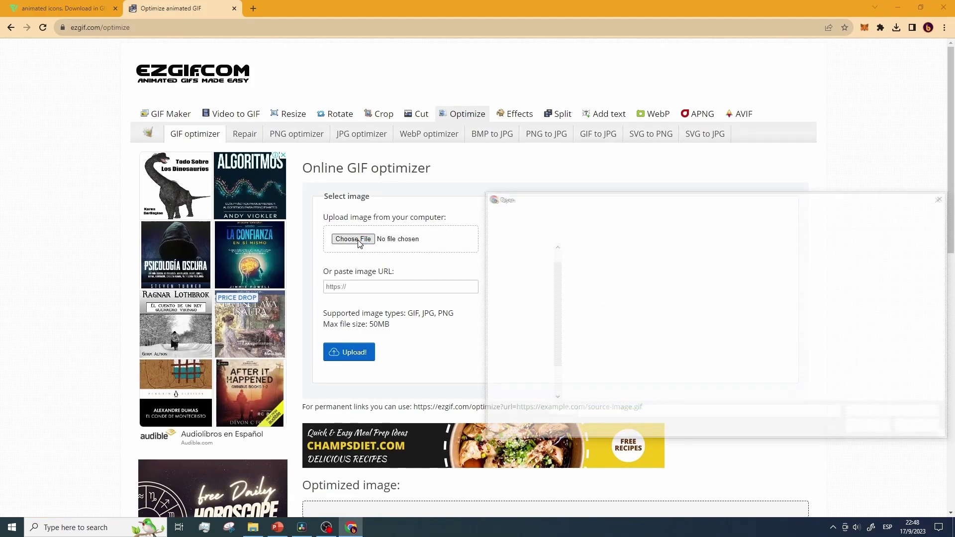
{"action": "left_click", "coordinate": [592, 271]}
{"action": "left_click", "coordinate": [871, 426]}
{"action": "left_click", "coordinate": [354, 352]}
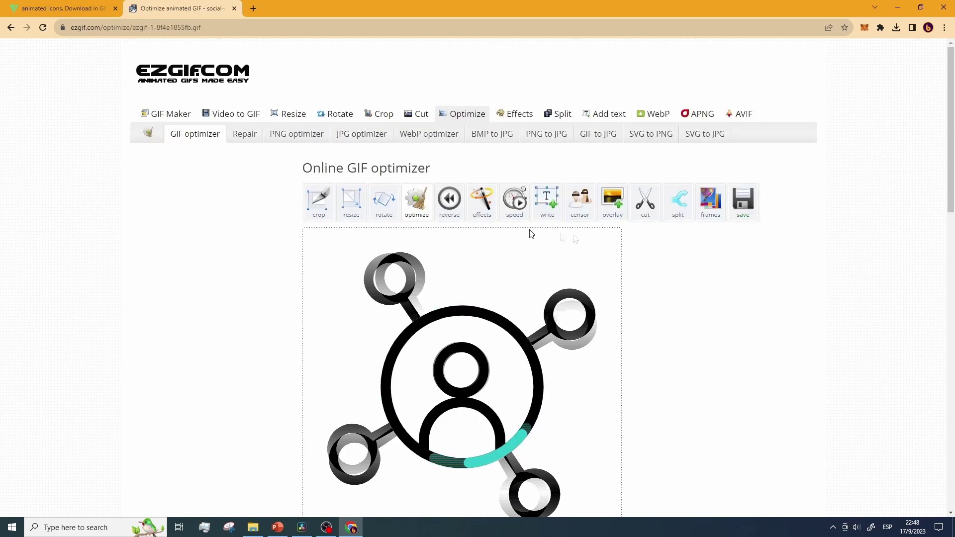
{"action": "left_click", "coordinate": [482, 200]}
{"action": "scroll", "coordinate": [667, 305], "scroll_direction": "down", "scroll_amount": 10}
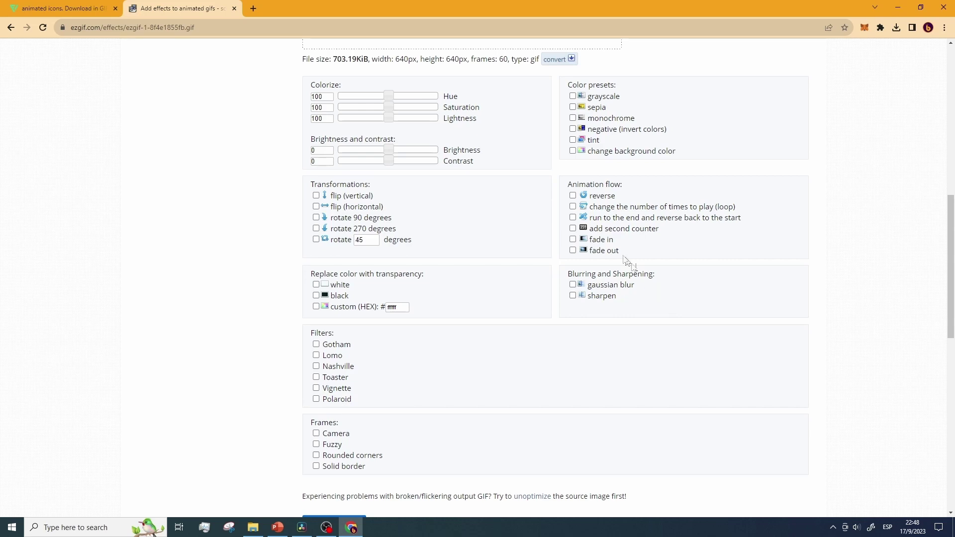
Set the GIF to loop 2 times with white made transparent, apply, and save.
{"action": "left_click", "coordinate": [573, 207]}
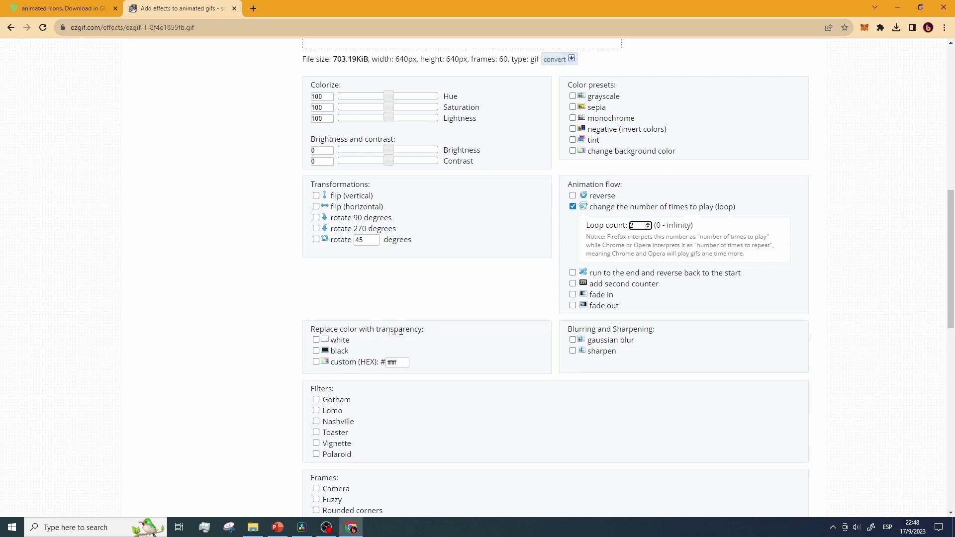
{"action": "left_click", "coordinate": [316, 341]}
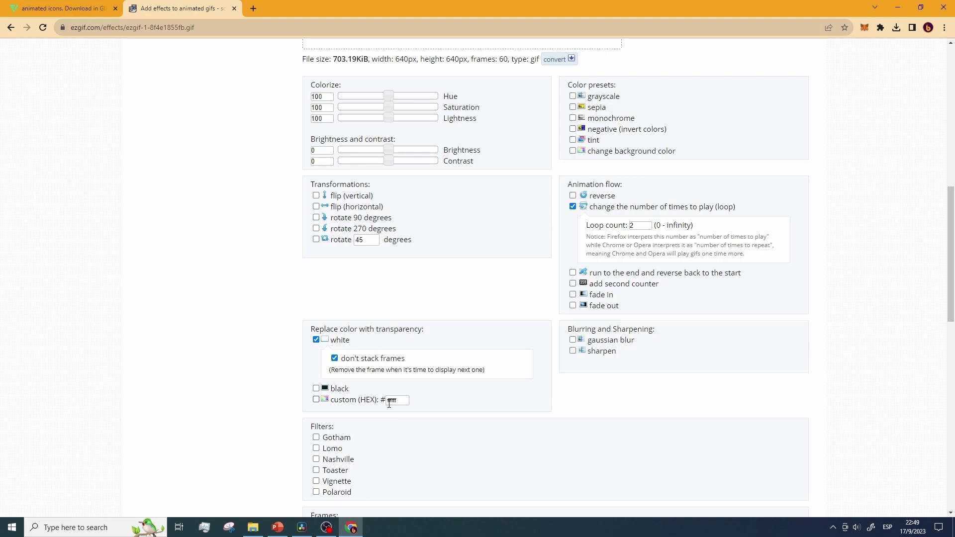
{"action": "scroll", "coordinate": [473, 432], "scroll_direction": "down", "scroll_amount": 4}
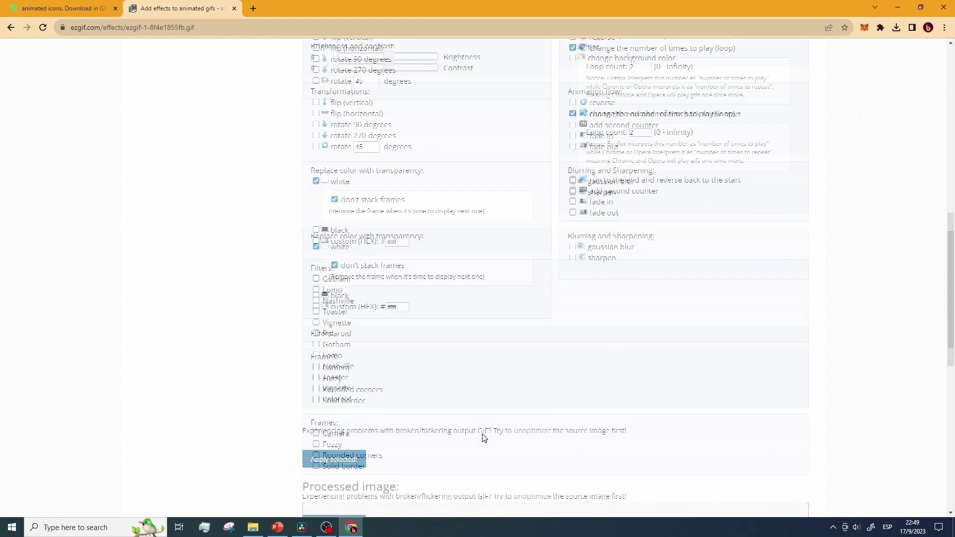
{"action": "left_click", "coordinate": [325, 425]}
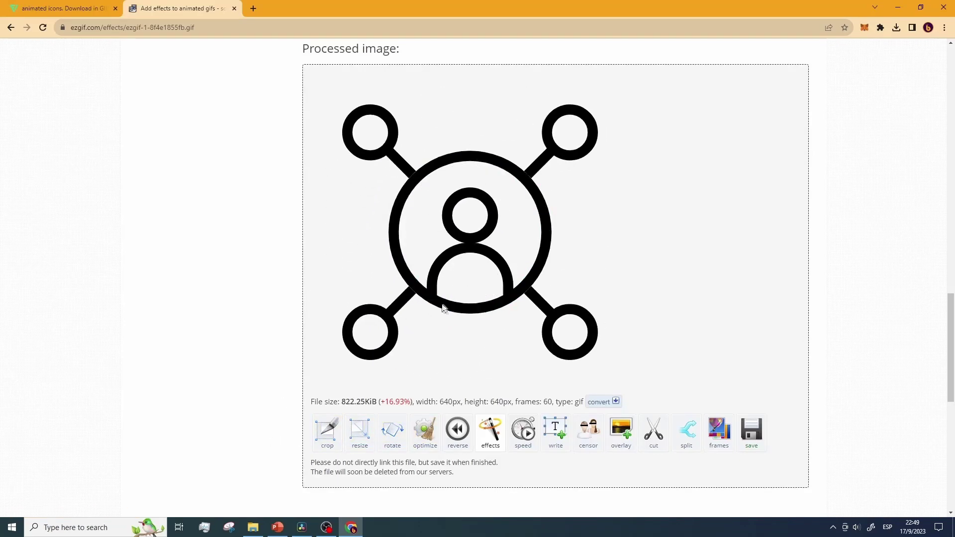
{"action": "left_click", "coordinate": [759, 437]}
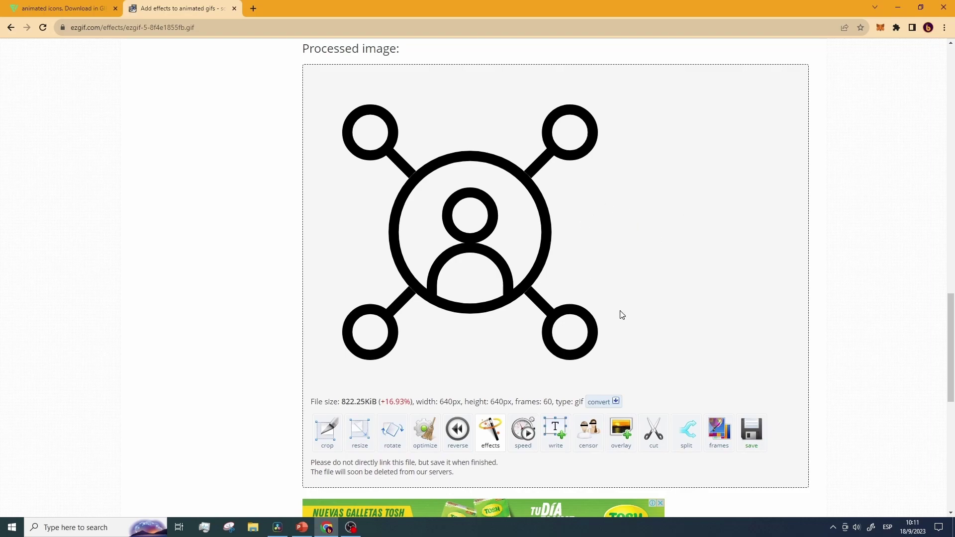
Cut the GIF by frame number with End set to 1, then save the single-frame image.
{"action": "left_click", "coordinate": [654, 430]}
{"action": "scroll", "coordinate": [654, 443], "scroll_direction": "down", "scroll_amount": 8}
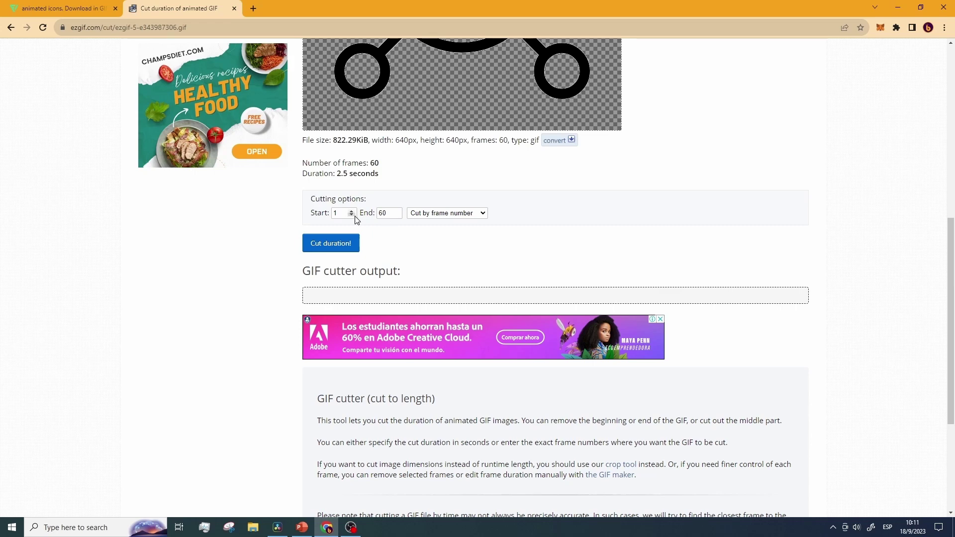
{"action": "double_click", "coordinate": [379, 214]}
{"action": "type", "text": "1"}
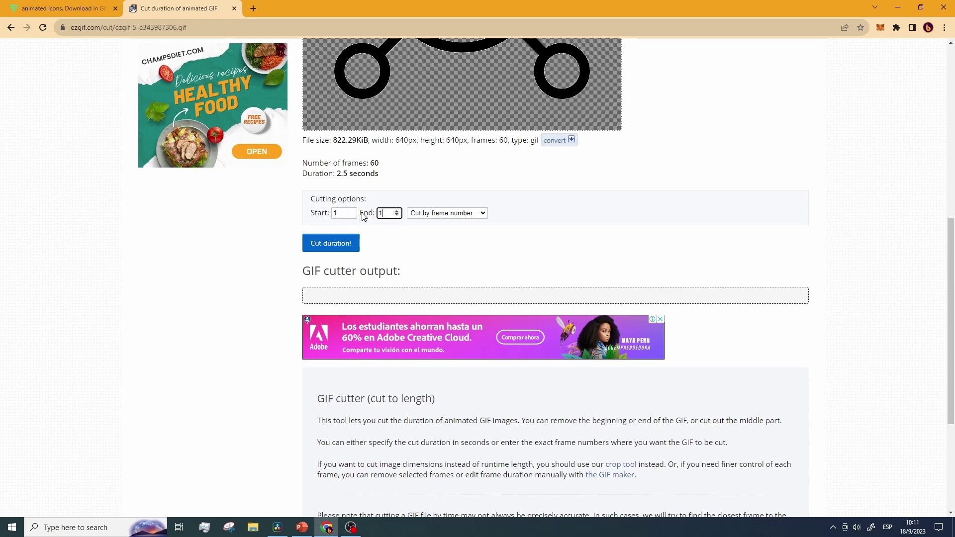
{"action": "left_click", "coordinate": [432, 241]}
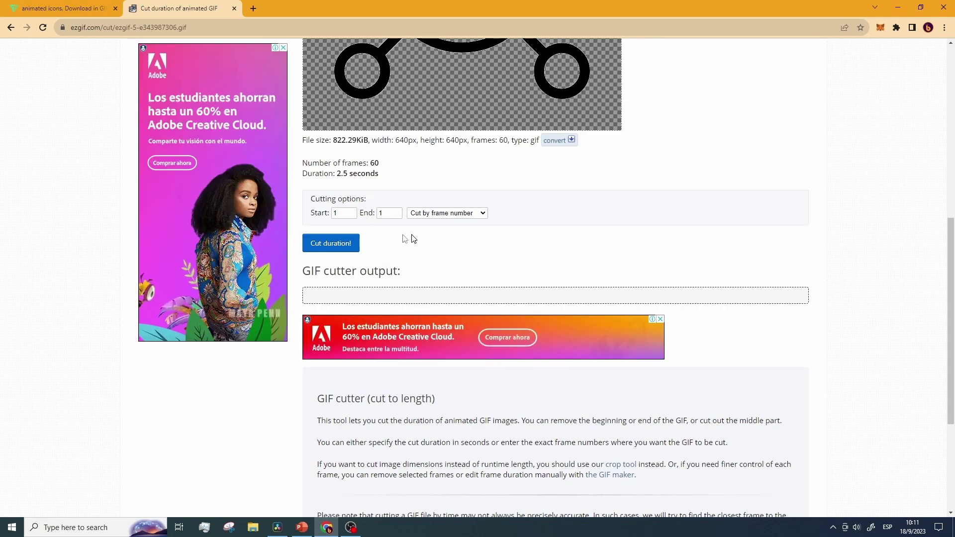
{"action": "left_click", "coordinate": [332, 242]}
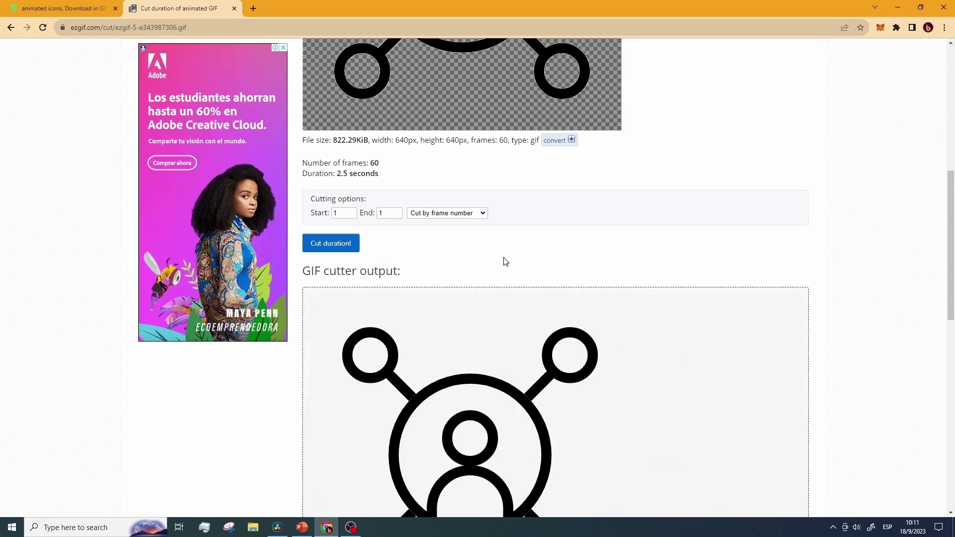
{"action": "scroll", "coordinate": [503, 262], "scroll_direction": "down", "scroll_amount": 5}
{"action": "left_click", "coordinate": [752, 263]}
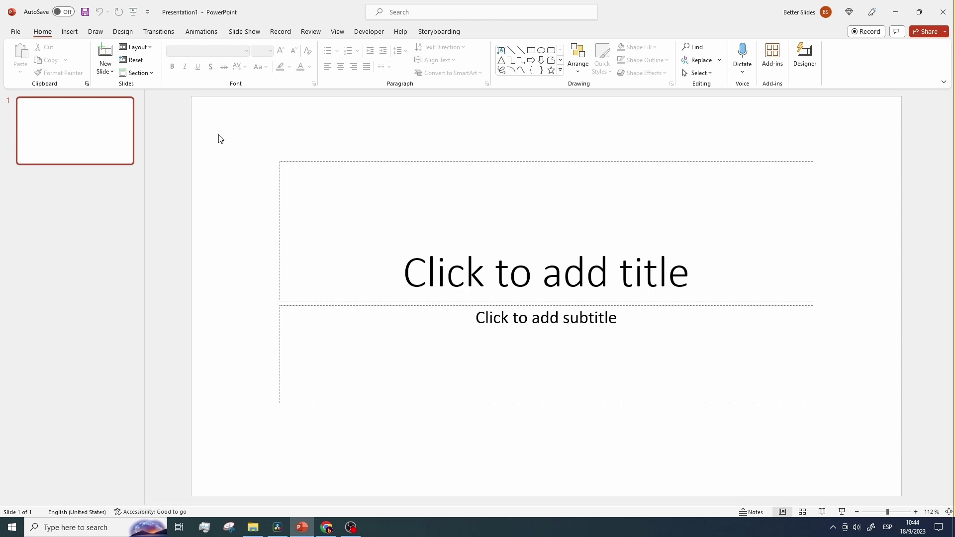
Delete the empty title and subtitle placeholders and add a 5.39 × 5.39 cm circle.
{"action": "left_click_drag", "start_coordinate": [220, 135], "coordinate": [882, 434]}
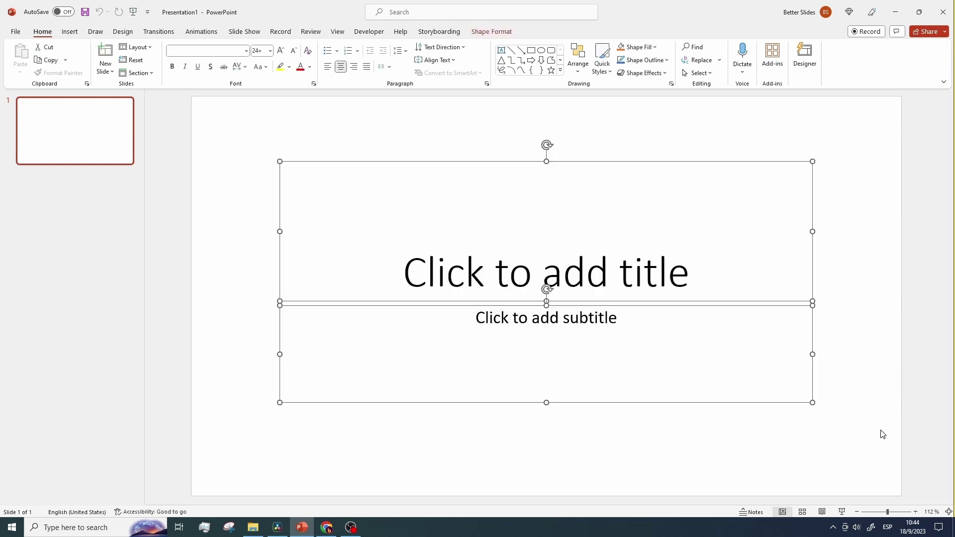
{"action": "key", "text": "Delete"}
{"action": "left_click", "coordinate": [541, 50]}
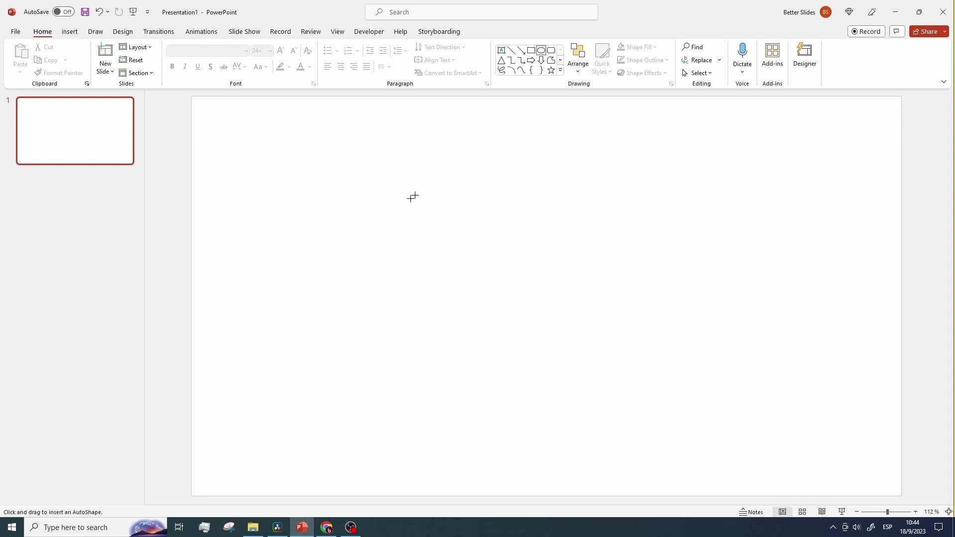
{"action": "left_click", "coordinate": [365, 256]}
{"action": "left_click", "coordinate": [816, 51]}
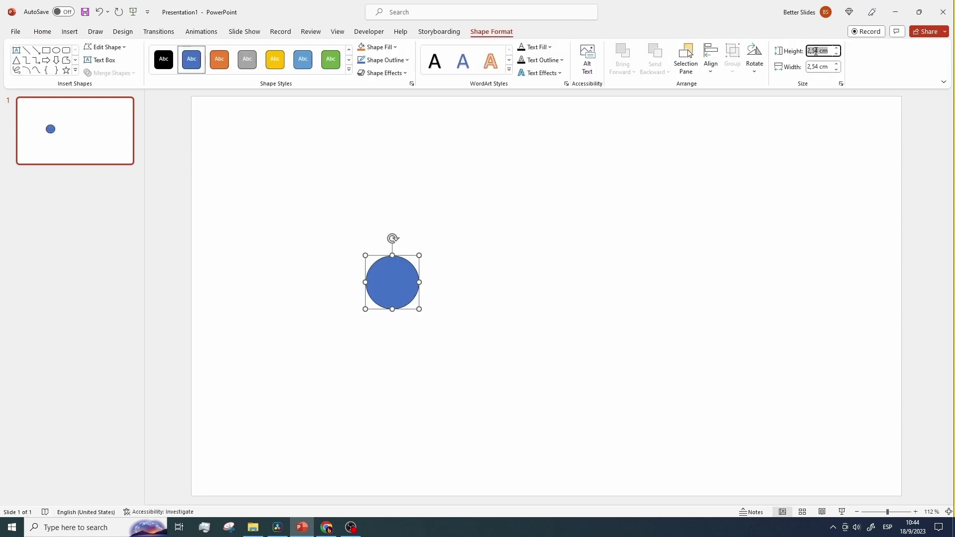
{"action": "type", "text": "5,39"}
{"action": "left_click", "coordinate": [814, 66]}
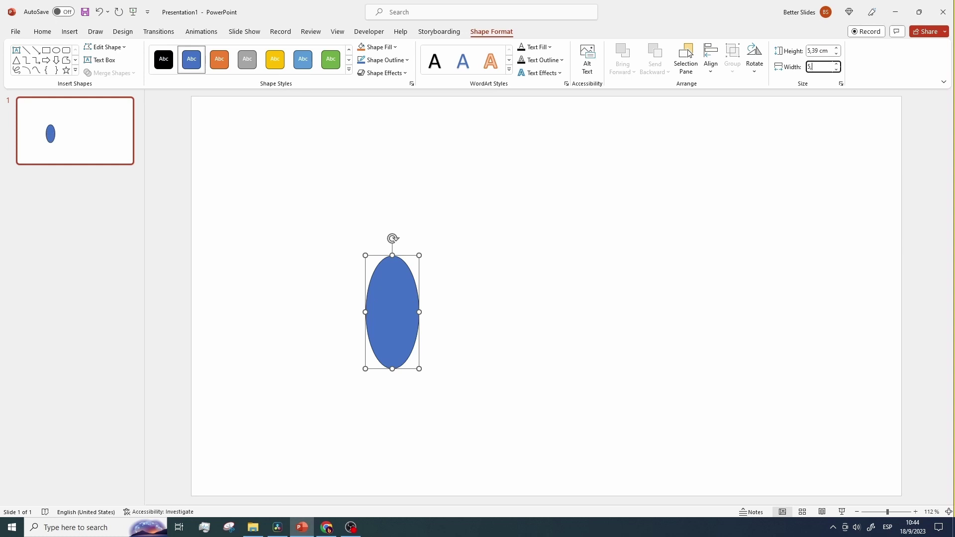
{"action": "type", "text": "5,39"}
{"action": "key", "text": "Return"}
{"action": "left_click_drag", "start_coordinate": [448, 303], "coordinate": [333, 313]}
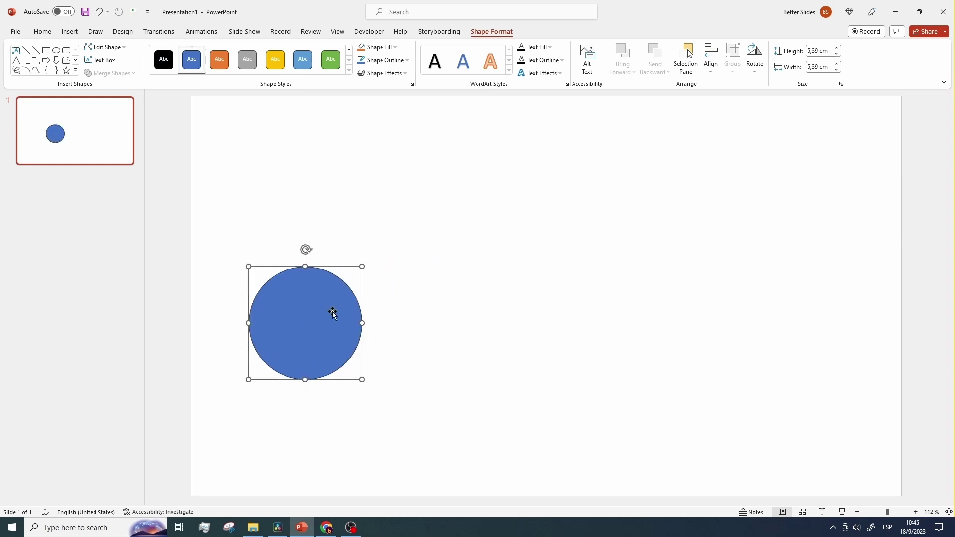
Add a second circle sized 7.5 × 7.5 cm and move it up and left.
{"action": "left_click", "coordinate": [57, 50]}
{"action": "left_click", "coordinate": [526, 254]}
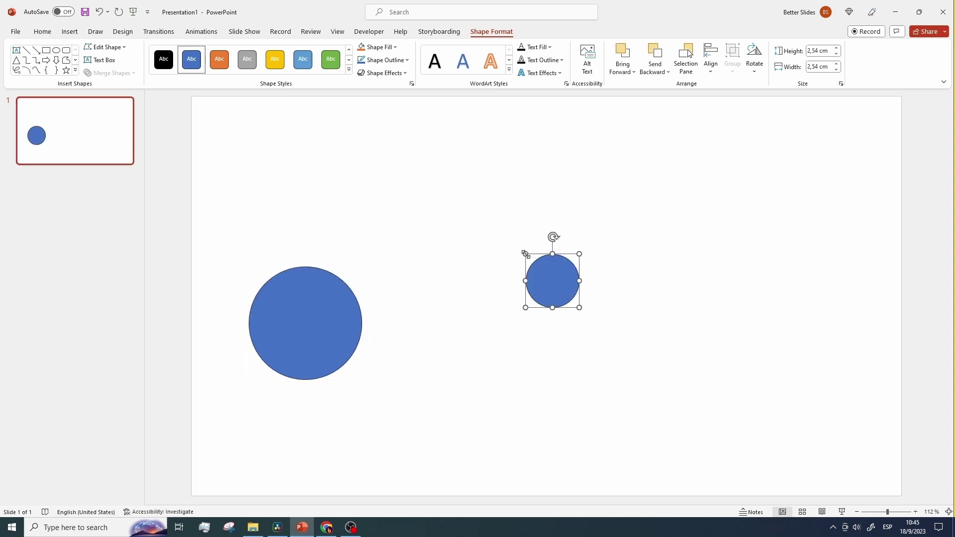
{"action": "left_click", "coordinate": [814, 50]}
{"action": "type", "text": "7,5"}
{"action": "key", "text": "Return"}
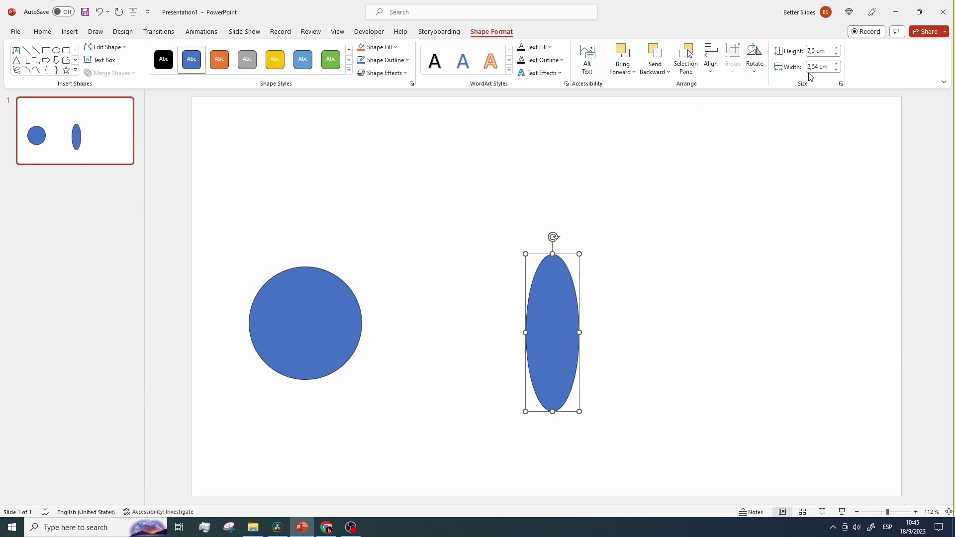
{"action": "left_click", "coordinate": [812, 66]}
{"action": "key", "text": "Return"}
{"action": "left_click_drag", "start_coordinate": [578, 326], "coordinate": [442, 217]}
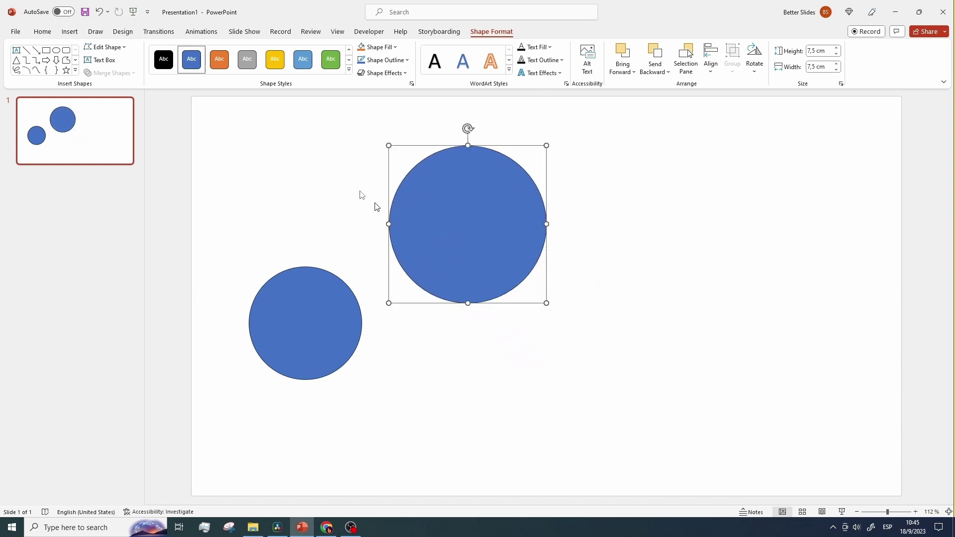
Add a third circle sized 8 × 8 cm on the slide's right side.
{"action": "left_click", "coordinate": [56, 50]}
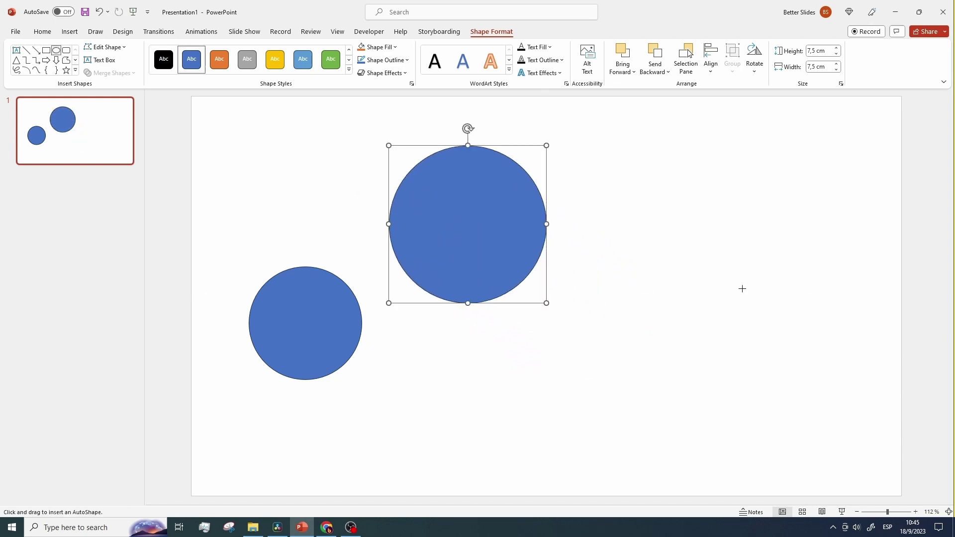
{"action": "left_click", "coordinate": [705, 278]}
{"action": "left_click", "coordinate": [819, 51]}
{"action": "type", "text": "8"}
{"action": "key", "text": "Return"}
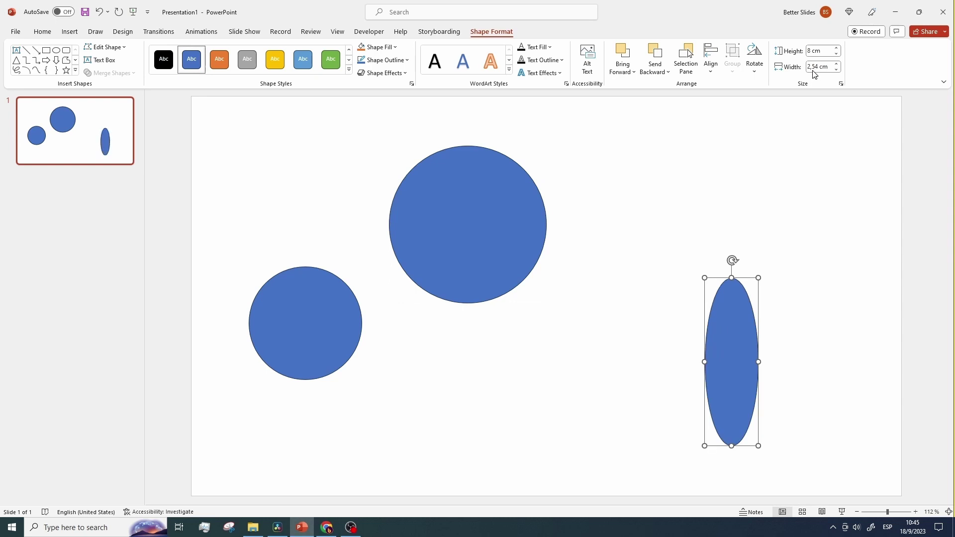
{"action": "left_click", "coordinate": [814, 66]}
{"action": "type", "text": "8"}
{"action": "key", "text": "Return"}
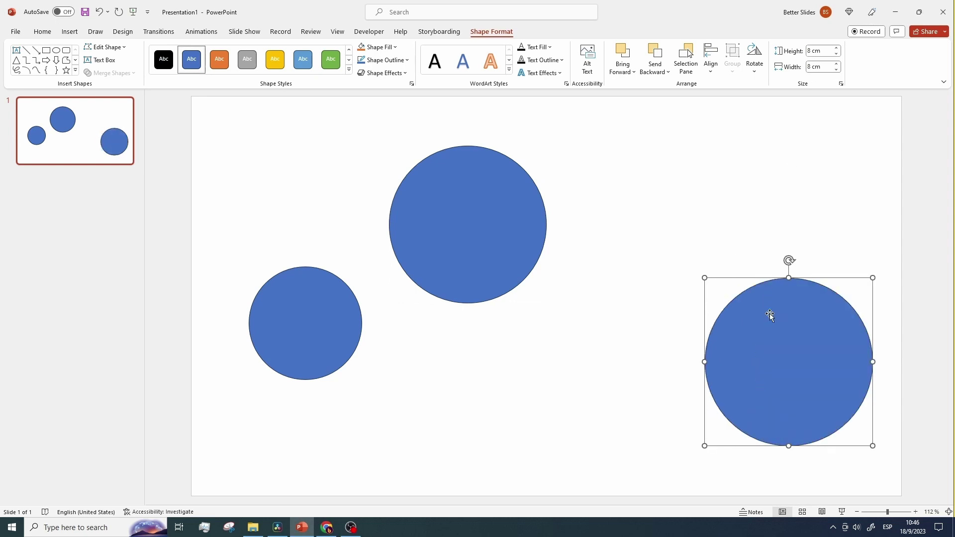
{"action": "left_click_drag", "start_coordinate": [788, 369], "coordinate": [659, 345]}
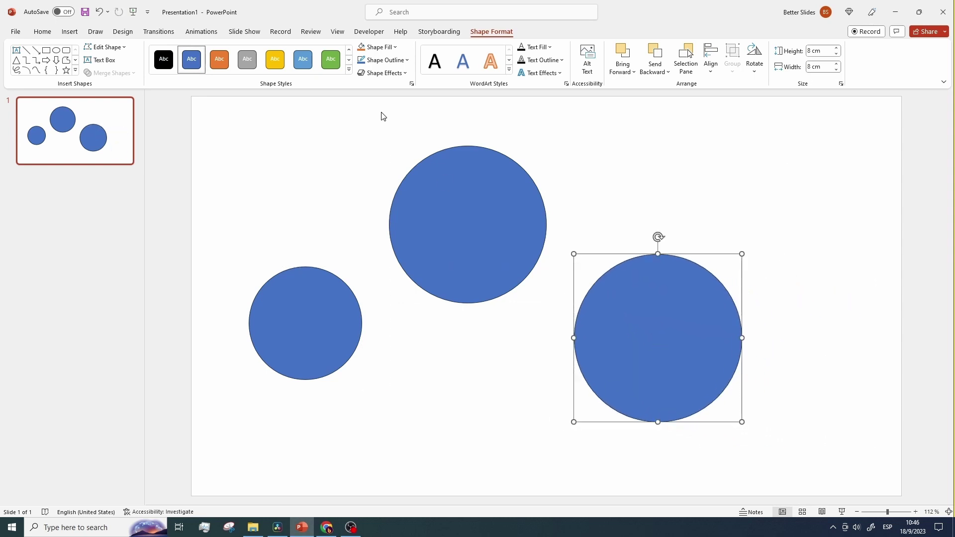
Give the right circle no fill and send the large blue circle to the back.
{"action": "left_click", "coordinate": [383, 49]}
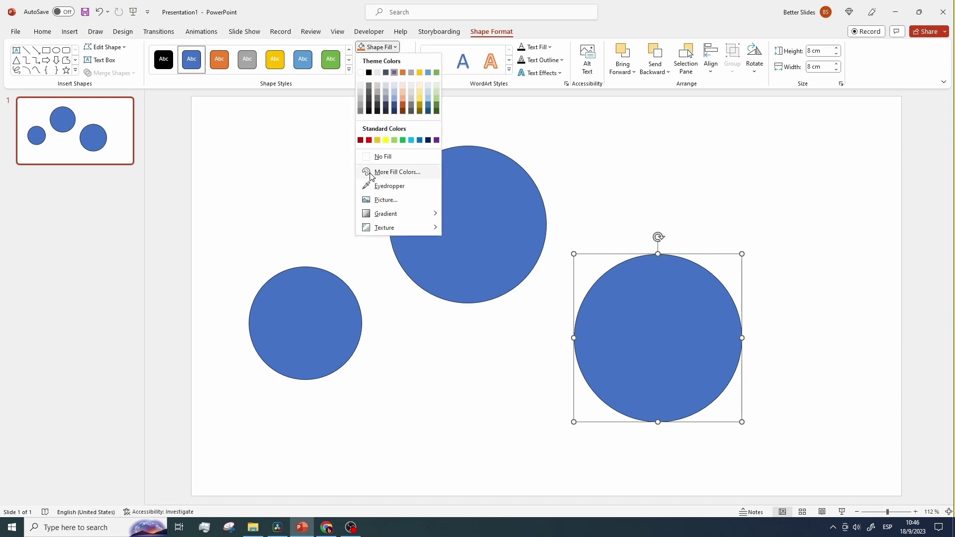
{"action": "left_click", "coordinate": [376, 157]}
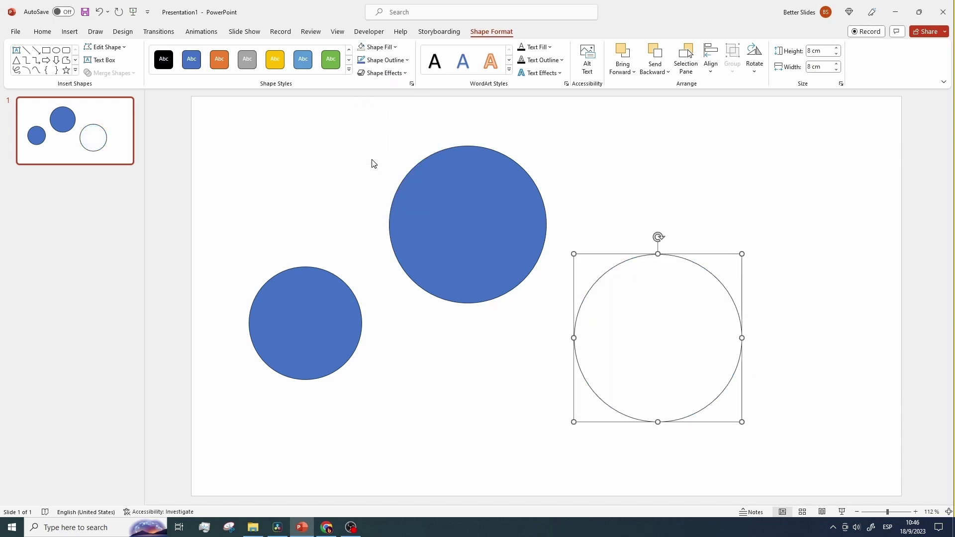
{"action": "right_click", "coordinate": [467, 192]}
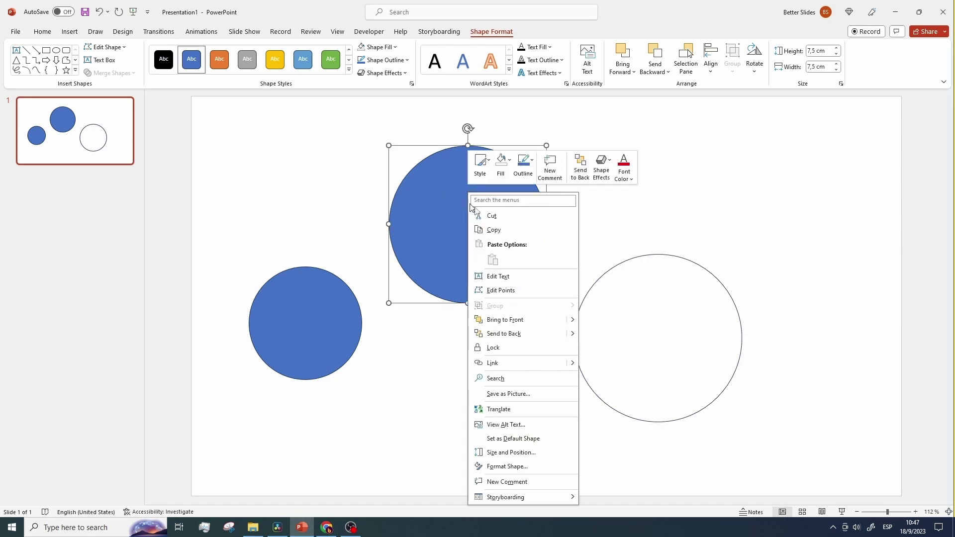
{"action": "left_click", "coordinate": [532, 338]}
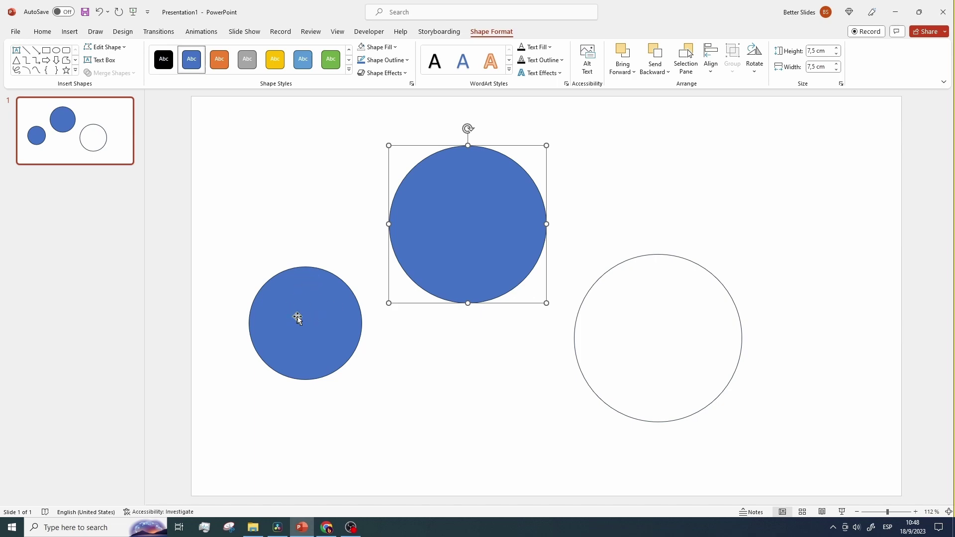
{"action": "left_click", "coordinate": [339, 141]}
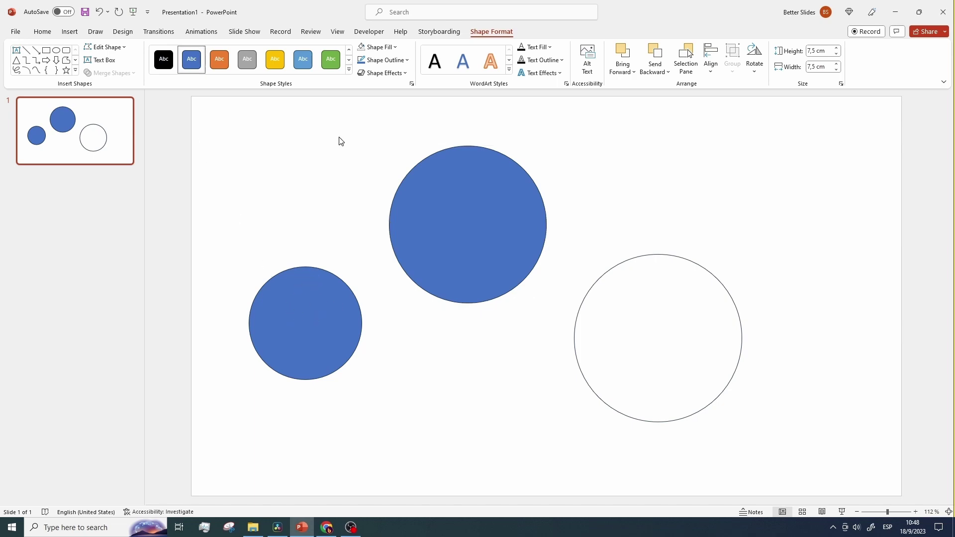
Align all three circles centre and middle so they stack concentrically.
{"action": "left_click_drag", "start_coordinate": [160, 101], "coordinate": [814, 485]}
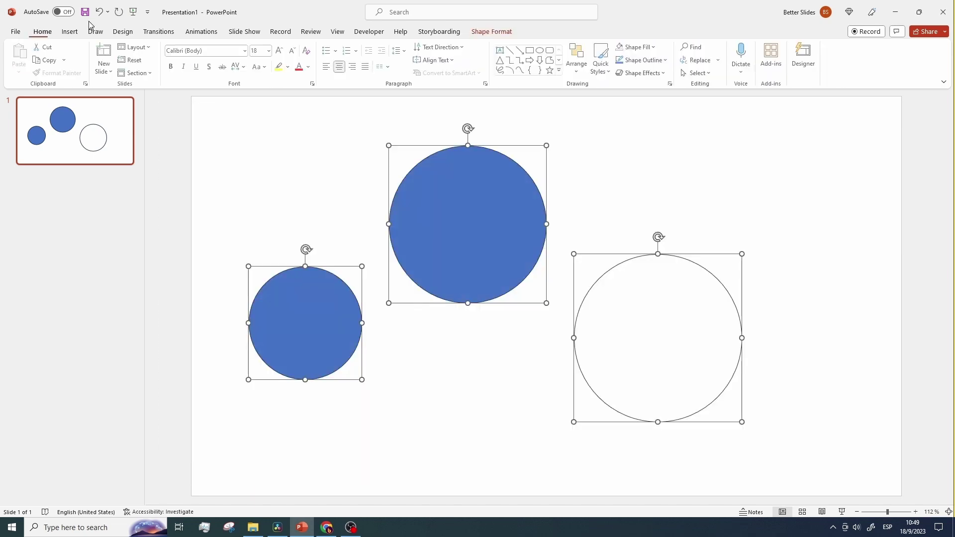
{"action": "left_click", "coordinate": [579, 70]}
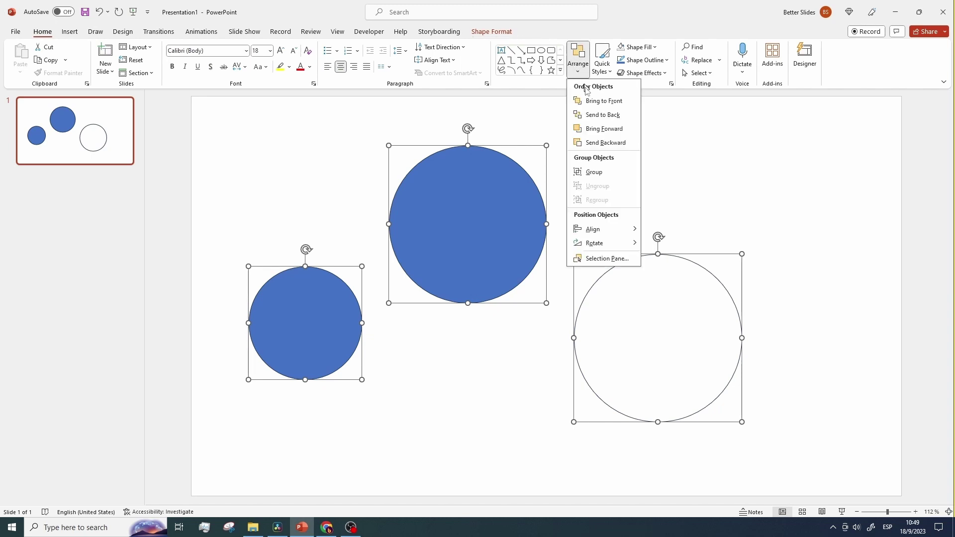
{"action": "mouse_move", "coordinate": [613, 232]}
{"action": "left_click", "coordinate": [681, 244]}
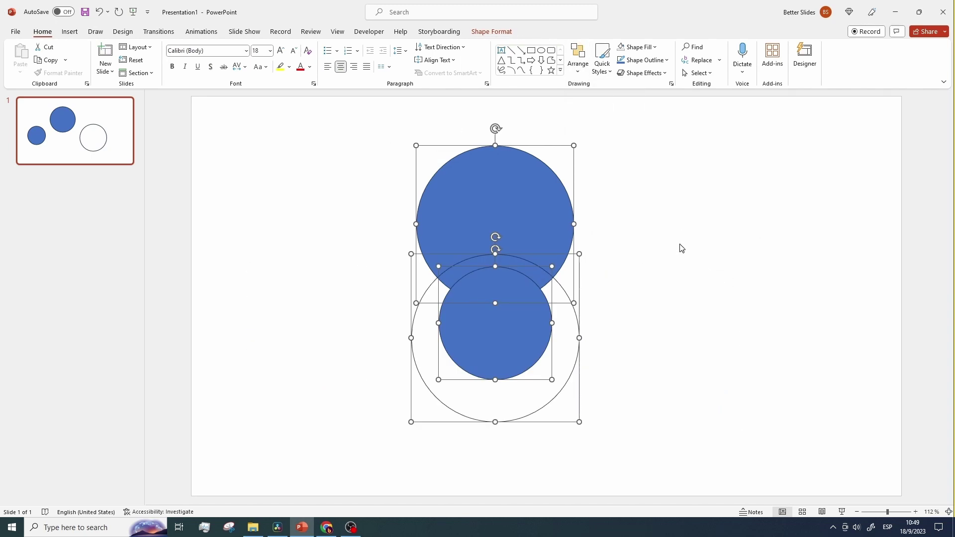
{"action": "left_click", "coordinate": [575, 65]}
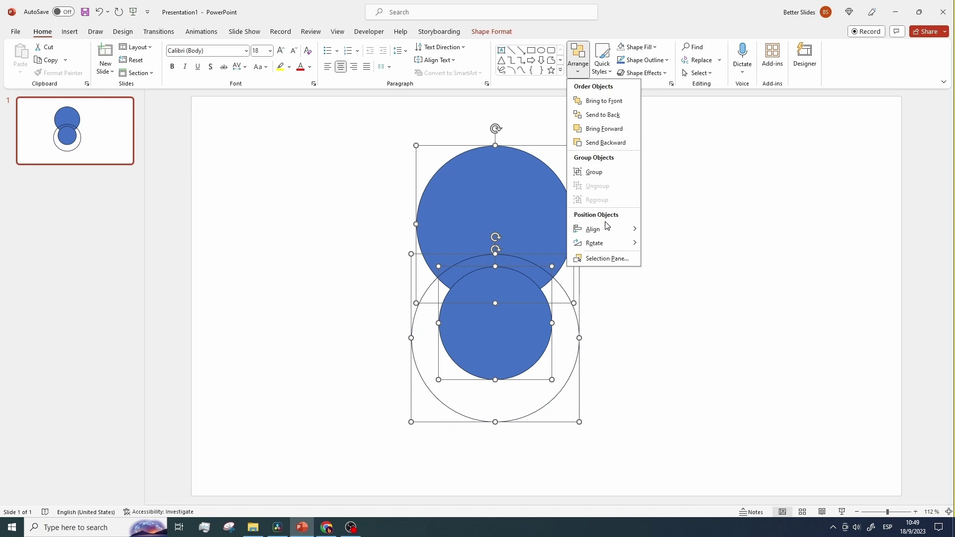
{"action": "mouse_move", "coordinate": [609, 228]}
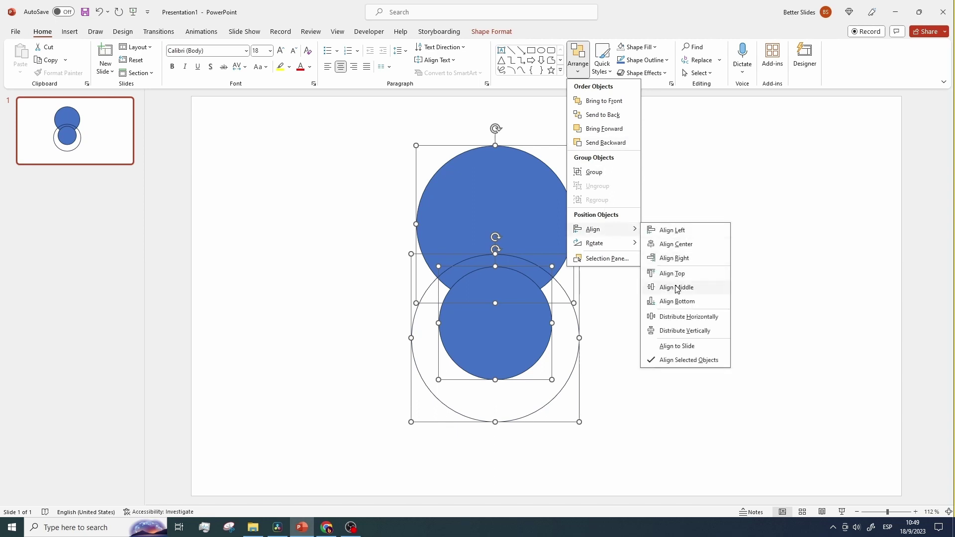
{"action": "left_click", "coordinate": [677, 287]}
{"action": "left_click", "coordinate": [676, 288]}
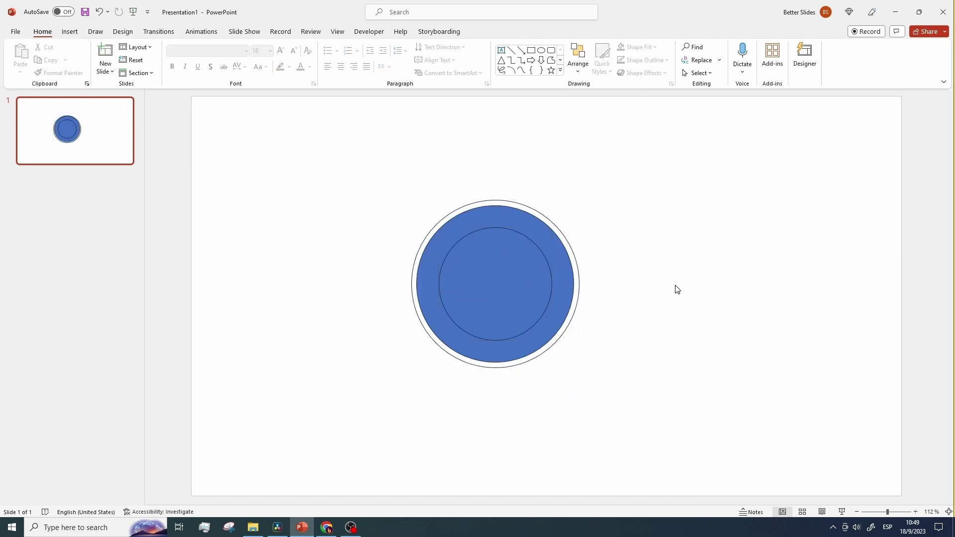
Make the outer no-fill circle's outline dashed in Format Shape.
{"action": "left_click", "coordinate": [564, 237]}
{"action": "right_click", "coordinate": [564, 237]}
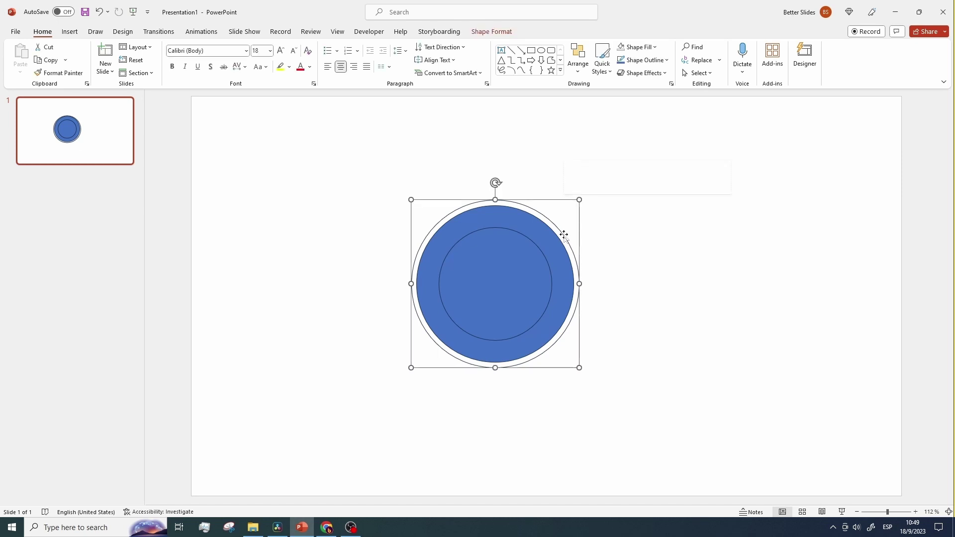
{"action": "left_click", "coordinate": [604, 476]}
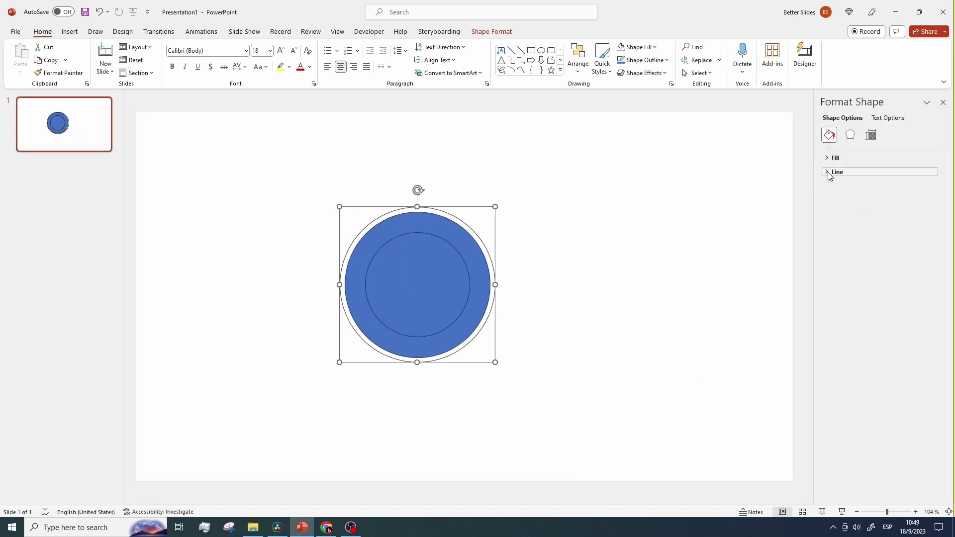
{"action": "left_click", "coordinate": [827, 173]}
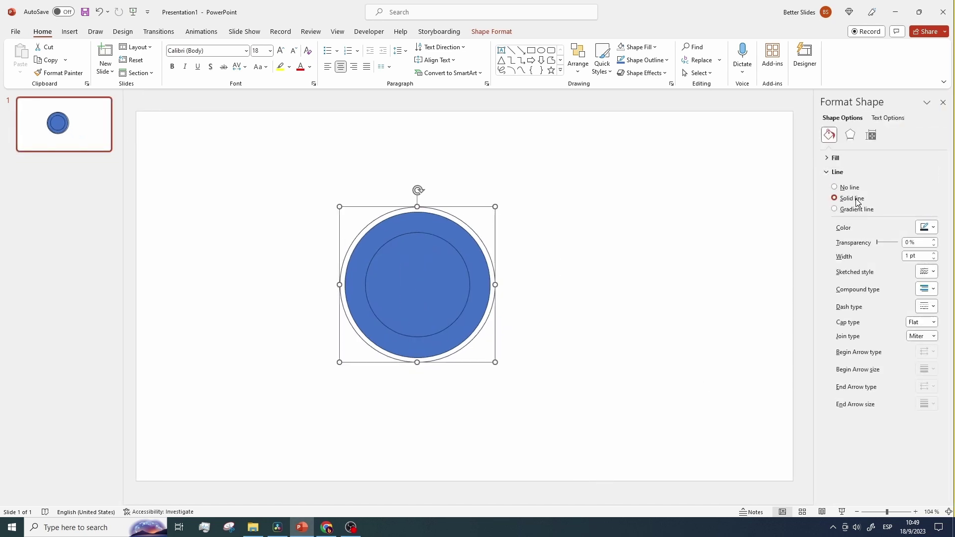
{"action": "left_click", "coordinate": [927, 306]}
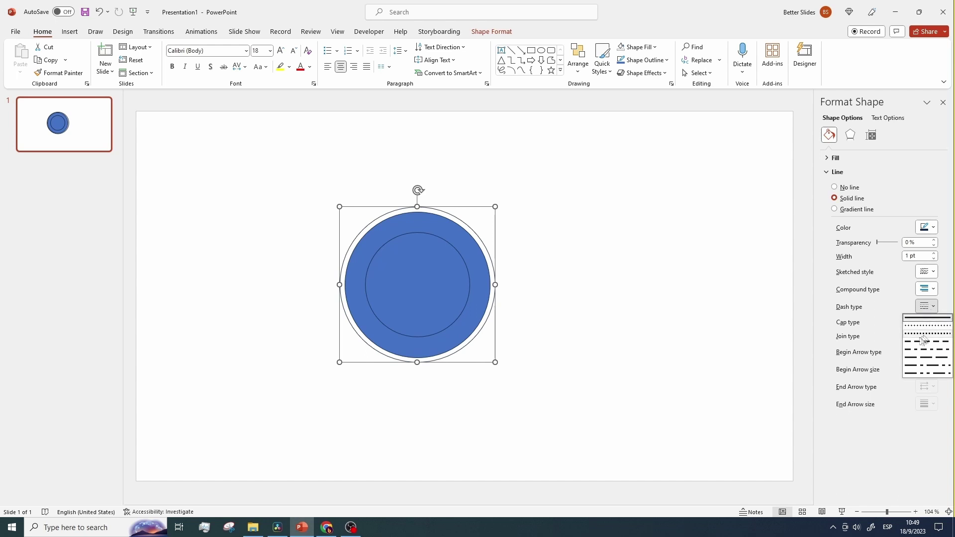
{"action": "left_click", "coordinate": [926, 342]}
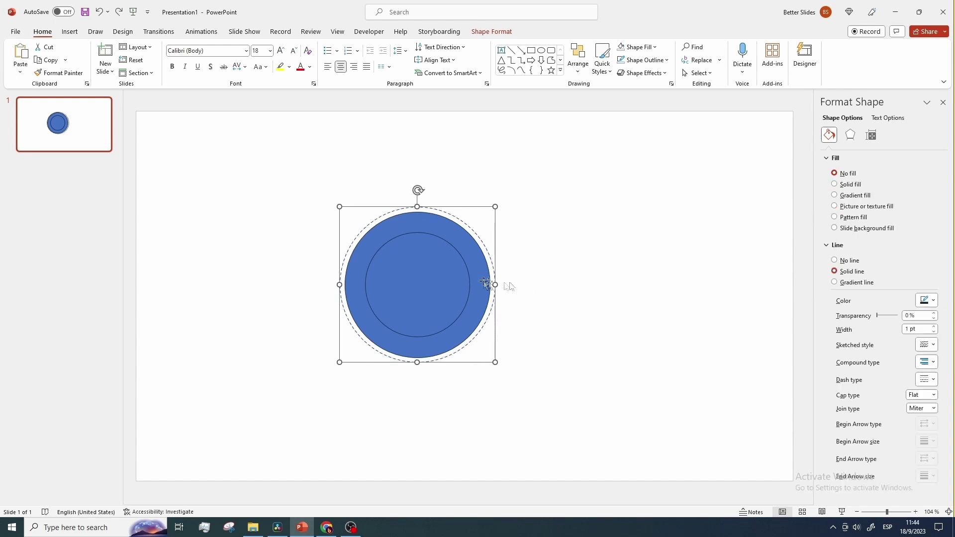
Remove the blue circle's outline and switch to the Freepik background photo tab.
{"action": "left_click", "coordinate": [481, 268]}
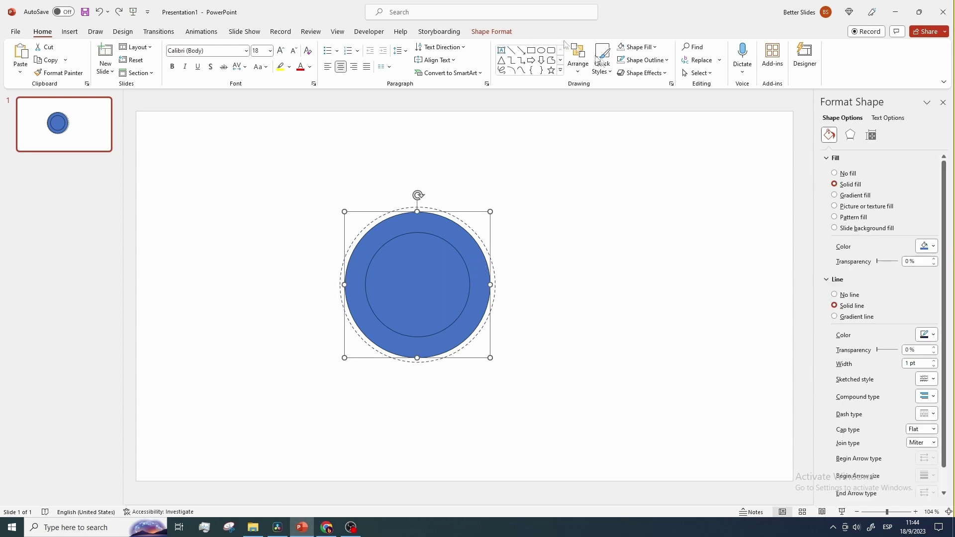
{"action": "left_click", "coordinate": [623, 65]}
{"action": "left_click", "coordinate": [614, 152]}
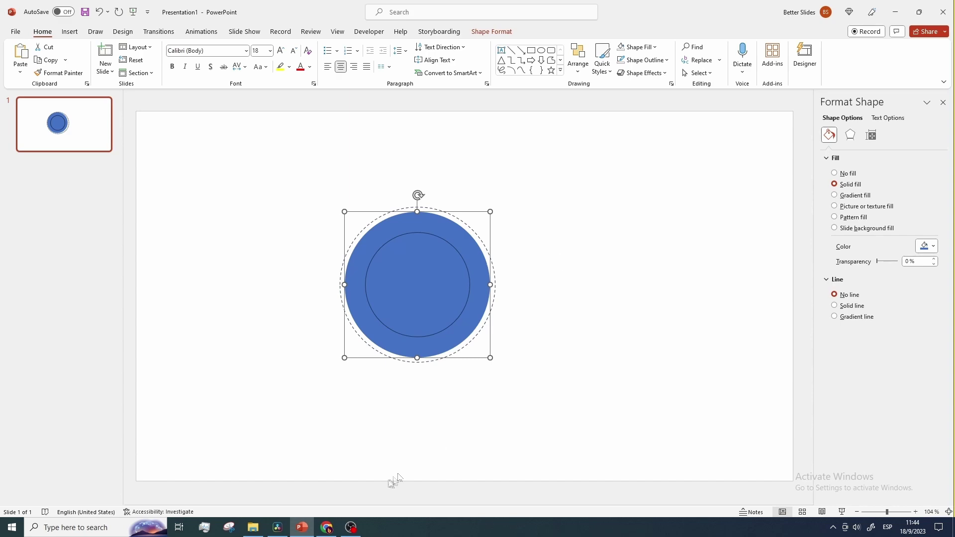
{"action": "left_click", "coordinate": [327, 527]}
{"action": "key", "text": "ctrl+Tab"}
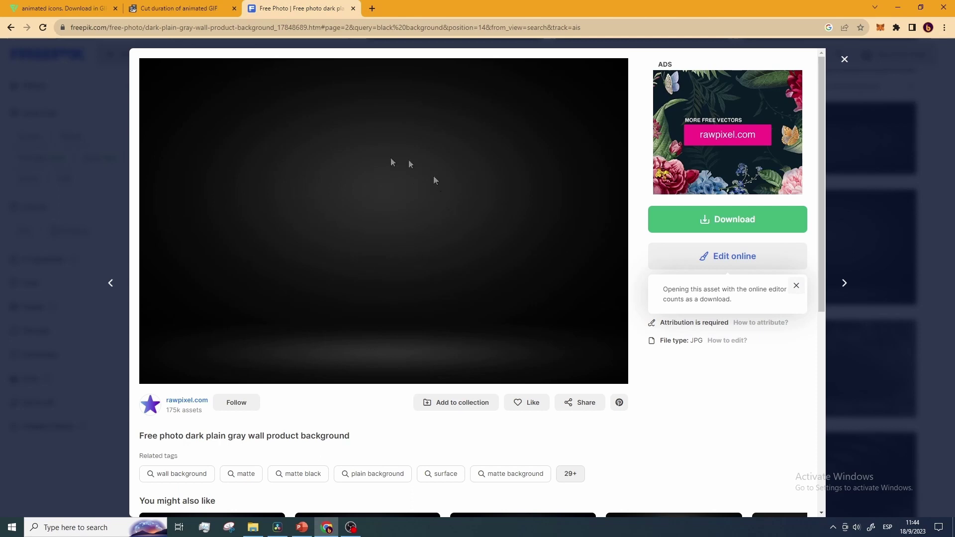
Select the Freepik gray wall photo's web address, then return to PowerPoint.
{"action": "key", "text": "ctrl+l"}
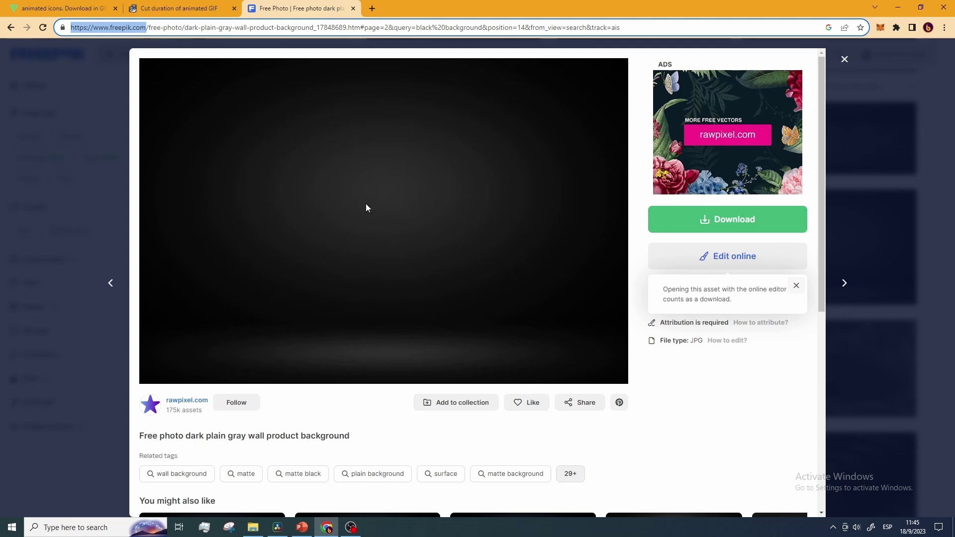
{"action": "left_click", "coordinate": [304, 529]}
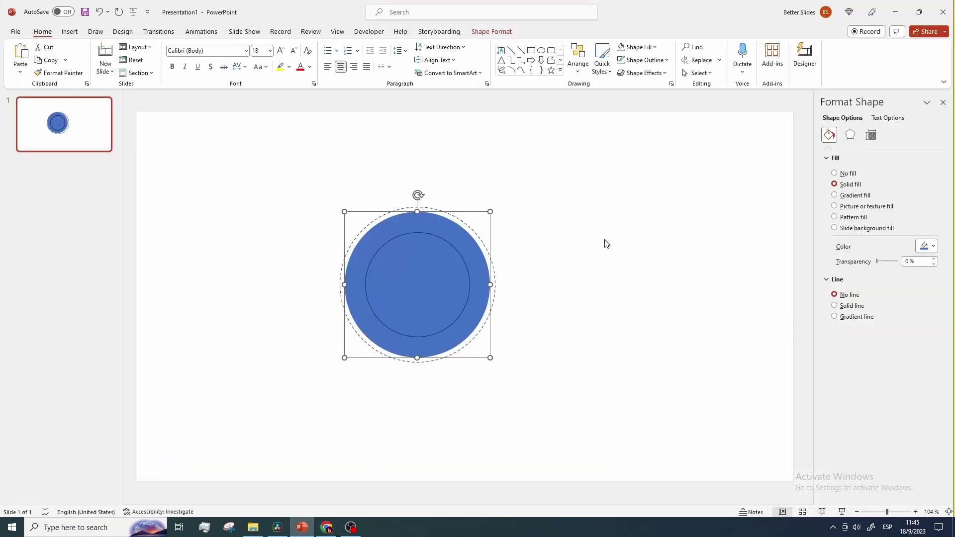
Fill the slide background with the dark-plain-gray-wall-product-background picture.
{"action": "right_click", "coordinate": [592, 225]}
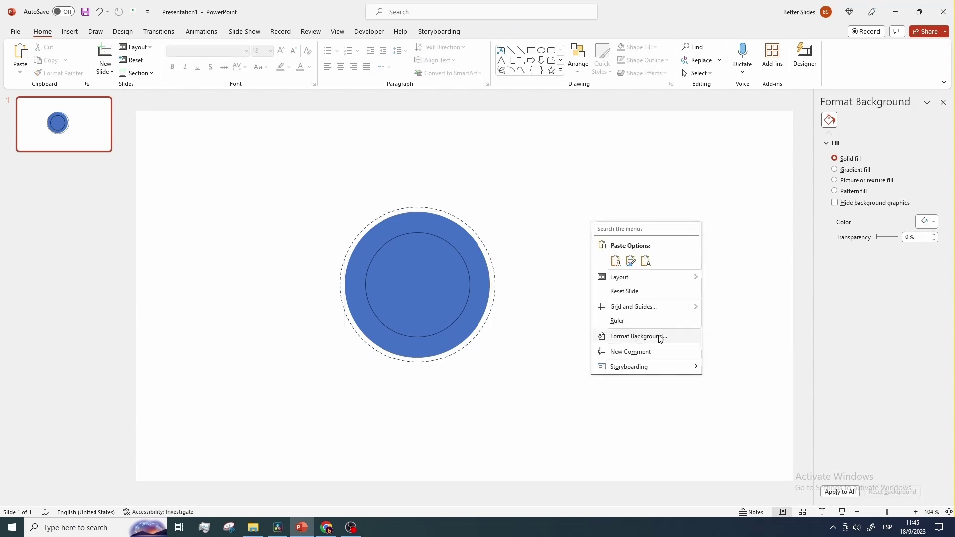
{"action": "left_click", "coordinate": [646, 338]}
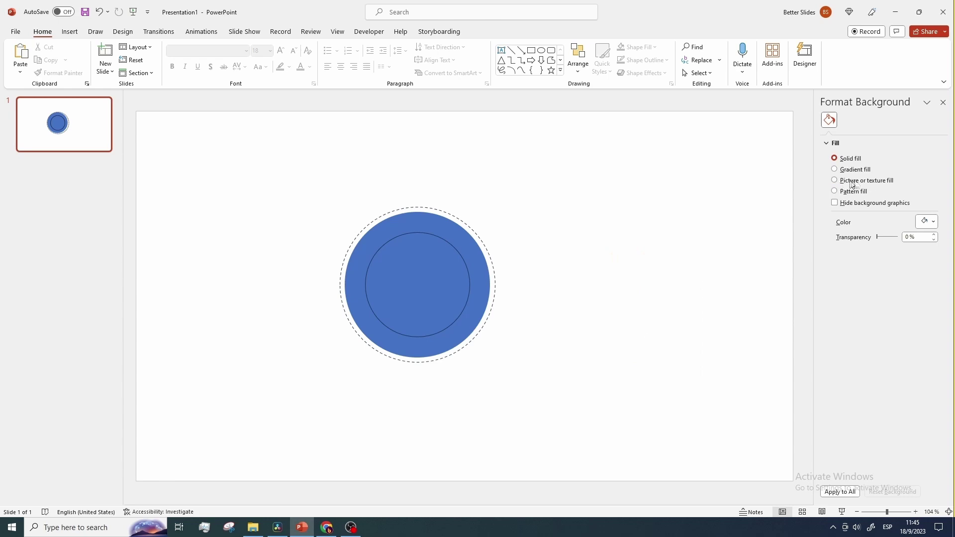
{"action": "left_click", "coordinate": [835, 180]}
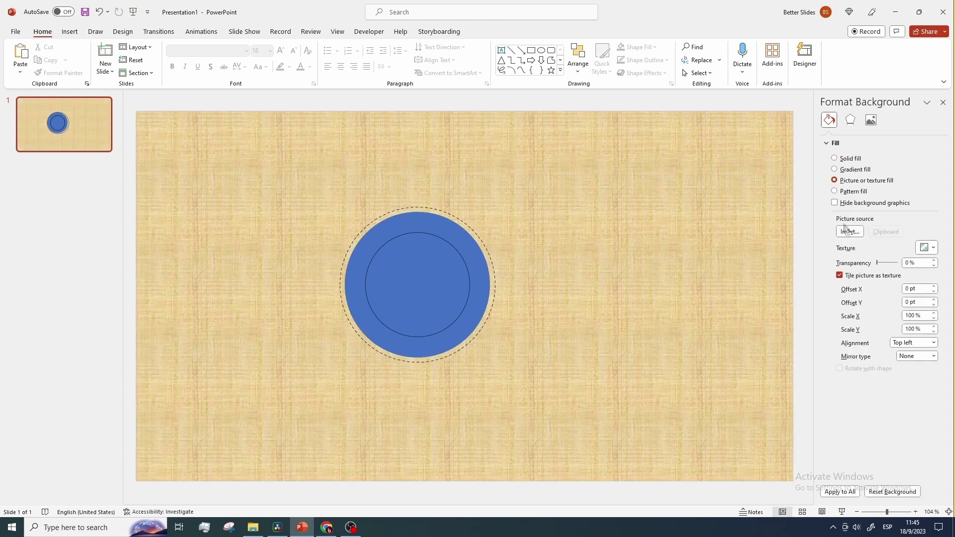
{"action": "left_click", "coordinate": [850, 231]}
{"action": "left_click", "coordinate": [452, 236]}
{"action": "left_click", "coordinate": [586, 271]}
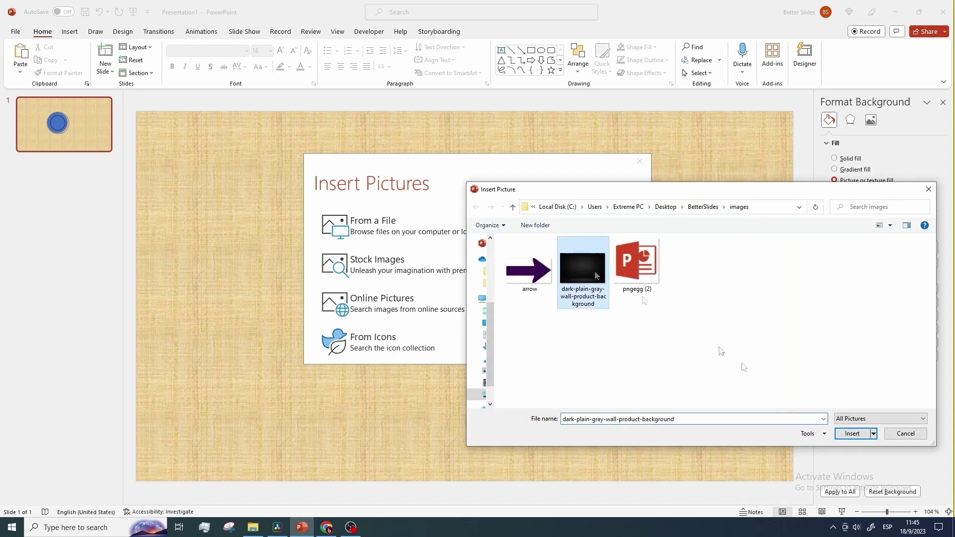
{"action": "left_click", "coordinate": [852, 434]}
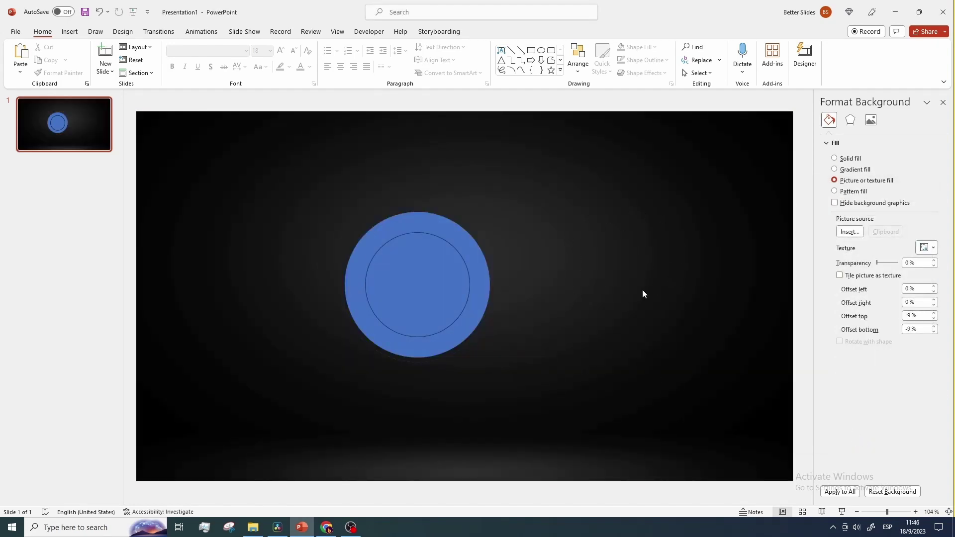
Give the outer dashed circle a white outline and fill the big circle dark grey.
{"action": "left_click", "coordinate": [490, 258]}
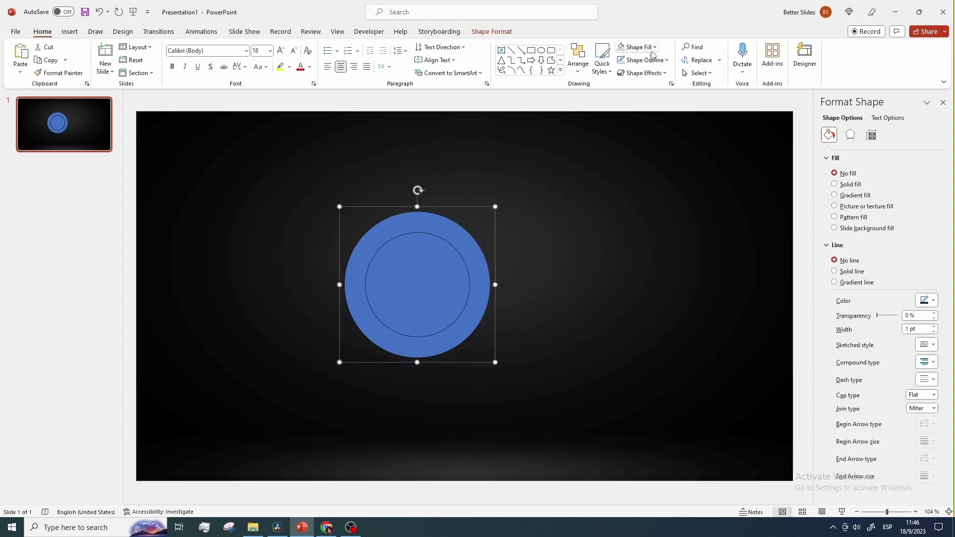
{"action": "left_click", "coordinate": [649, 60]}
{"action": "left_click", "coordinate": [619, 85]}
{"action": "left_click", "coordinate": [485, 261]}
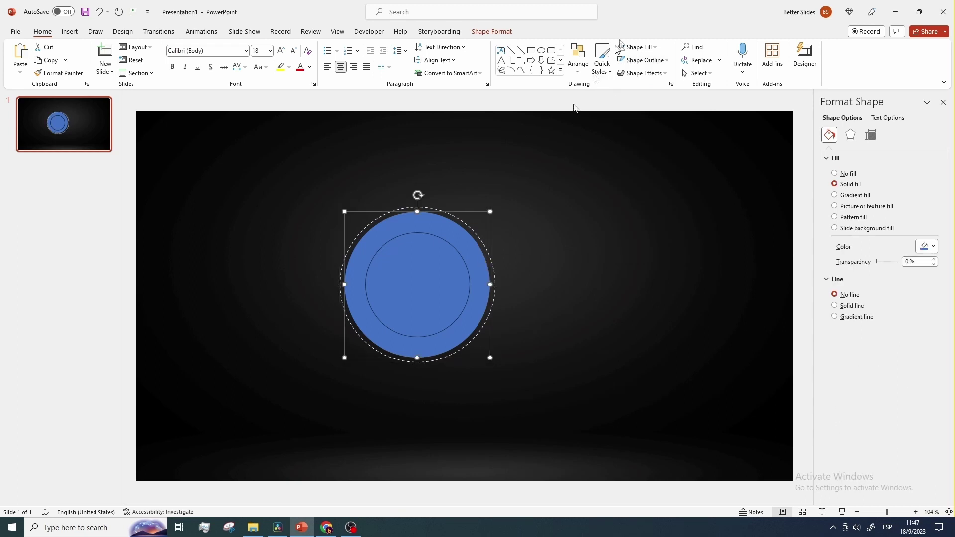
{"action": "left_click", "coordinate": [638, 47]}
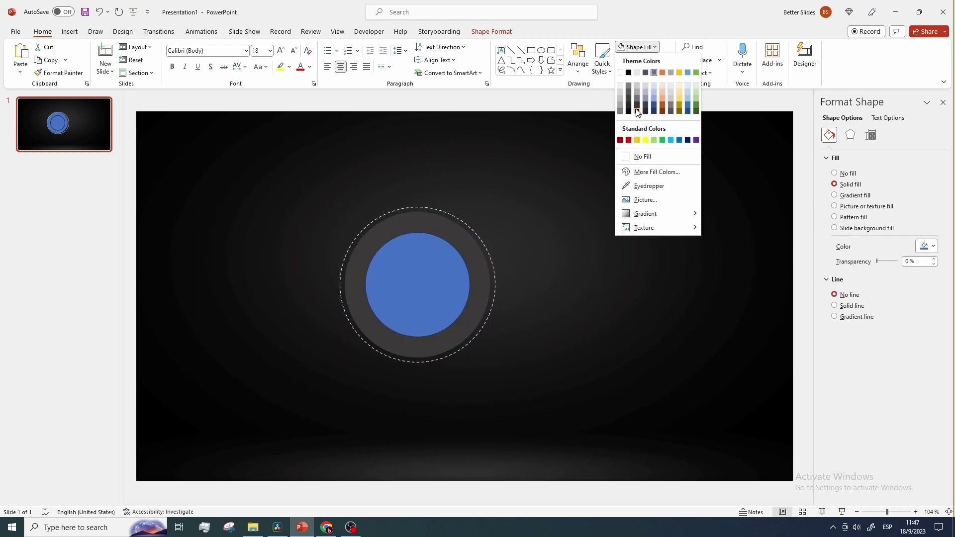
{"action": "left_click", "coordinate": [636, 111]}
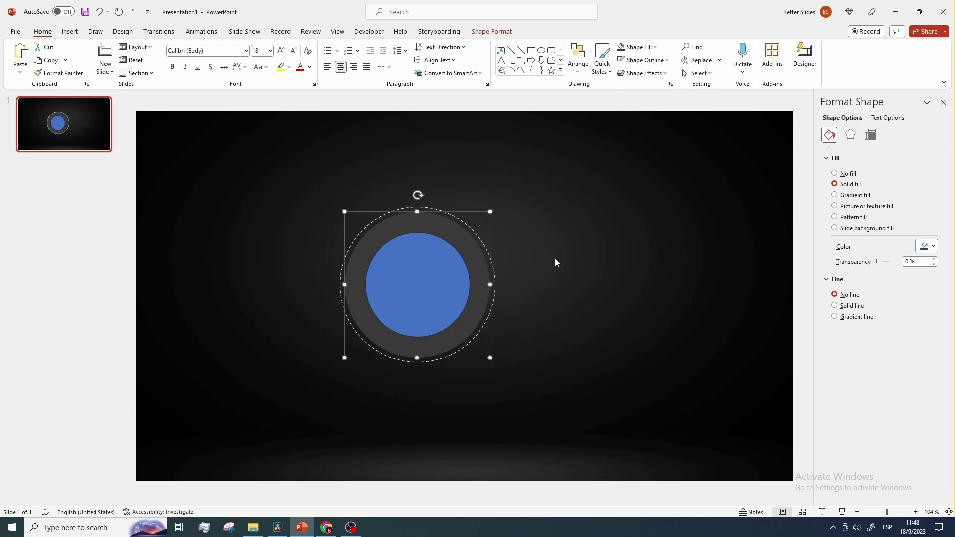
Switch the inner circle to a two-stop radial gradient fill.
{"action": "left_click", "coordinate": [421, 279]}
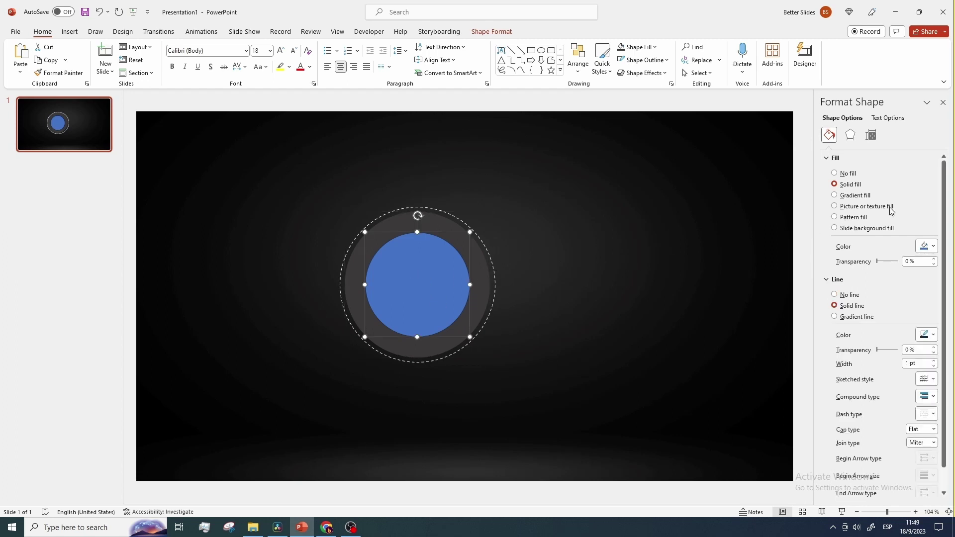
{"action": "left_click", "coordinate": [855, 196]}
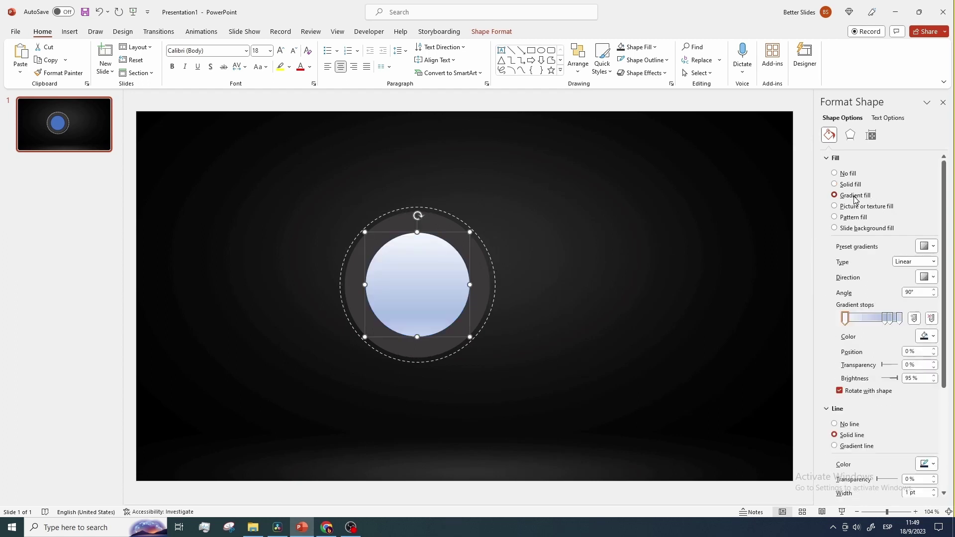
{"action": "left_click", "coordinate": [886, 318]}
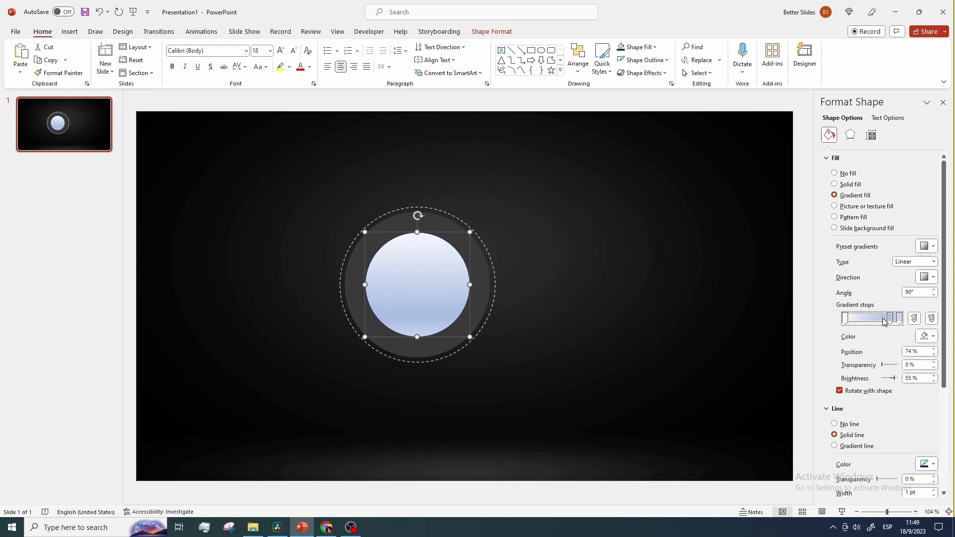
{"action": "left_click_drag", "start_coordinate": [889, 323], "coordinate": [920, 259]}
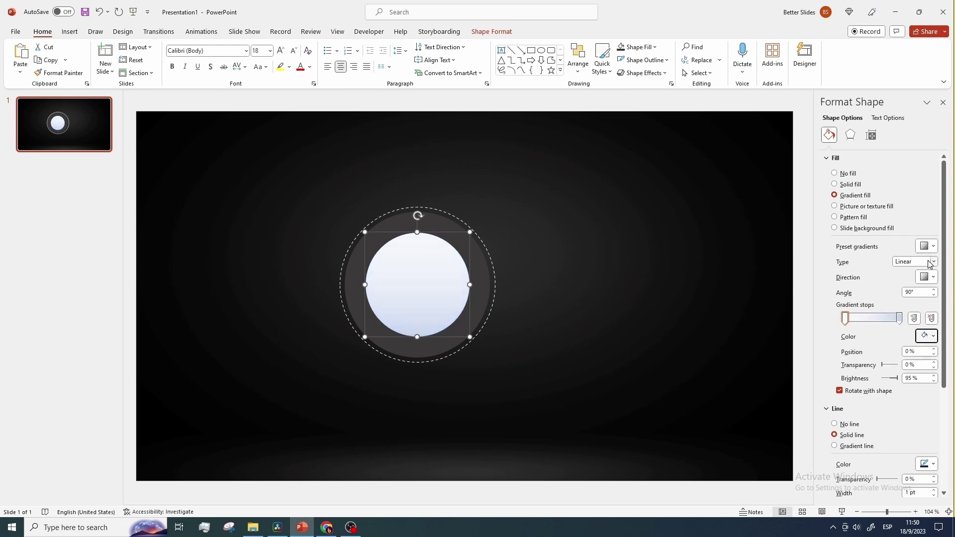
{"action": "left_click", "coordinate": [929, 264]}
{"action": "left_click", "coordinate": [912, 286]}
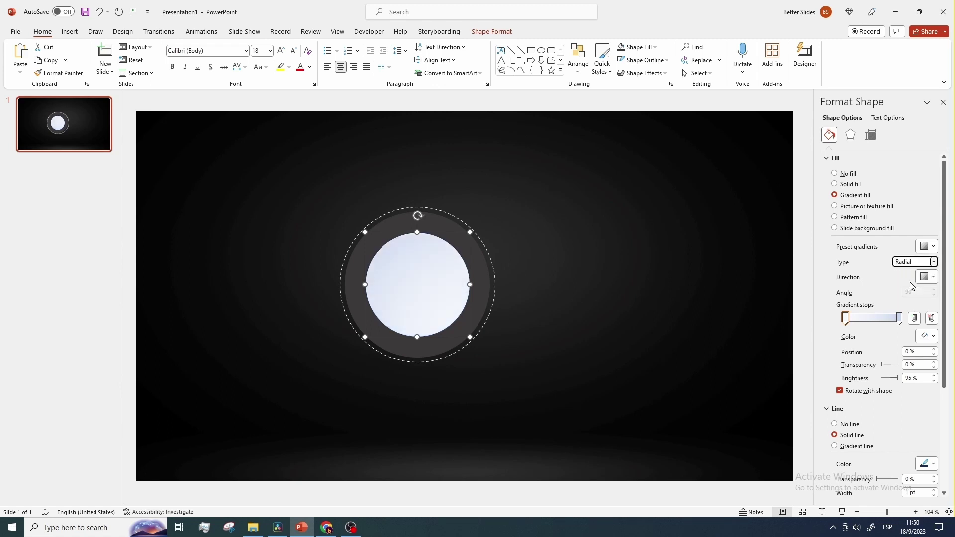
Set the gradient stops to light and dark grey and move the highlight off centre.
{"action": "left_click", "coordinate": [926, 336]}
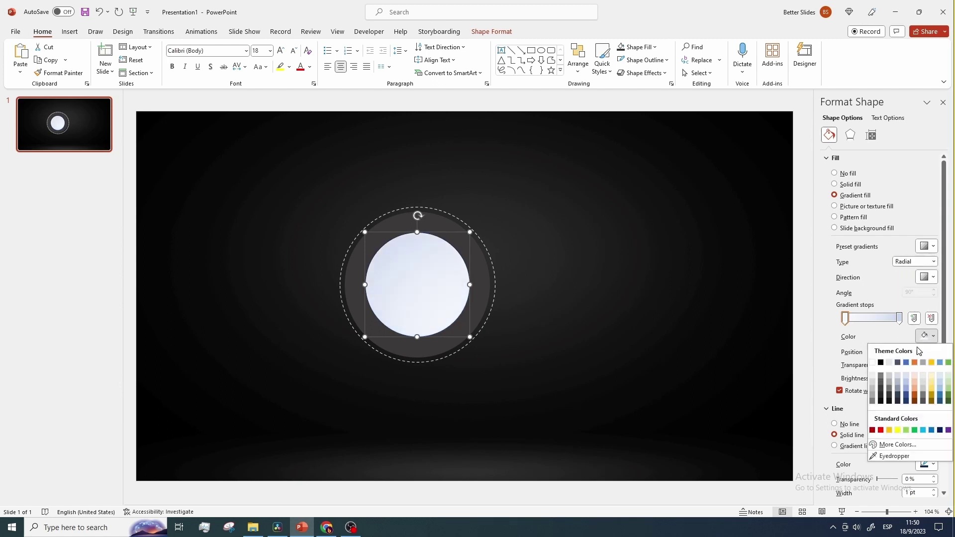
{"action": "left_click", "coordinate": [890, 362]}
{"action": "left_click", "coordinate": [899, 318]}
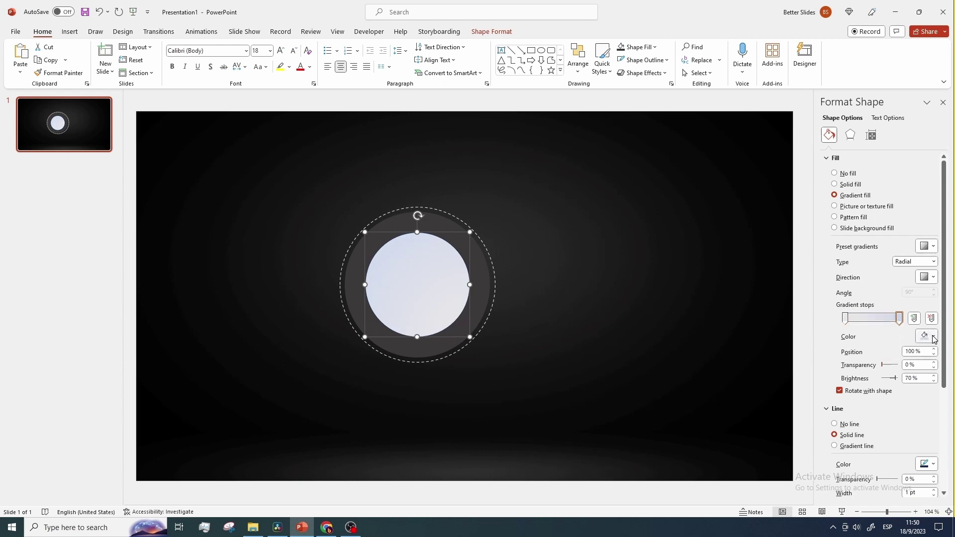
{"action": "left_click", "coordinate": [933, 337]}
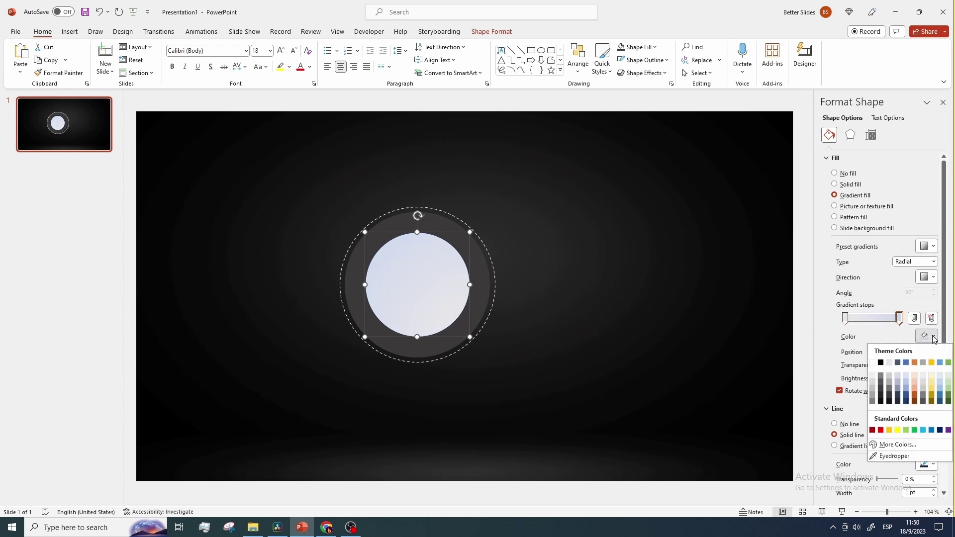
{"action": "left_click", "coordinate": [881, 397]}
{"action": "left_click", "coordinate": [926, 277]}
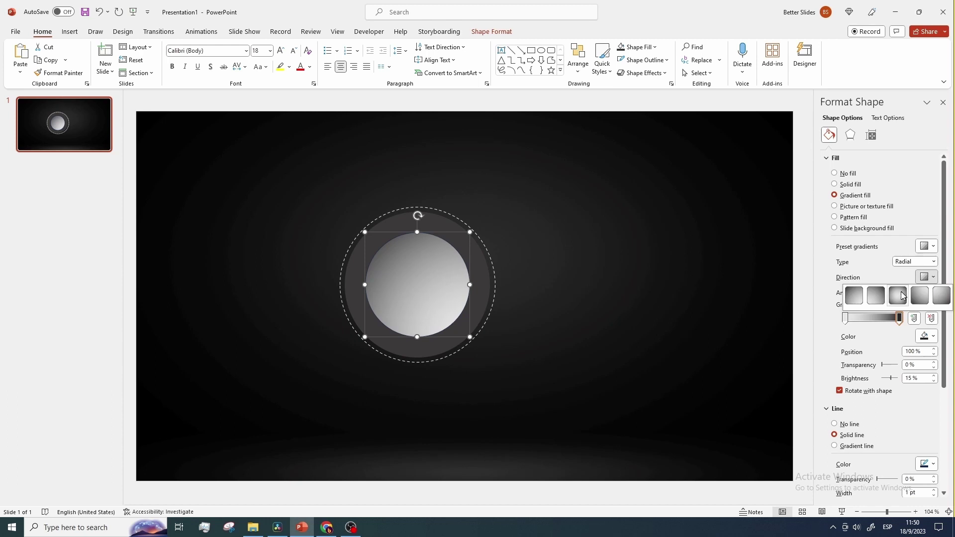
{"action": "left_click", "coordinate": [876, 296]}
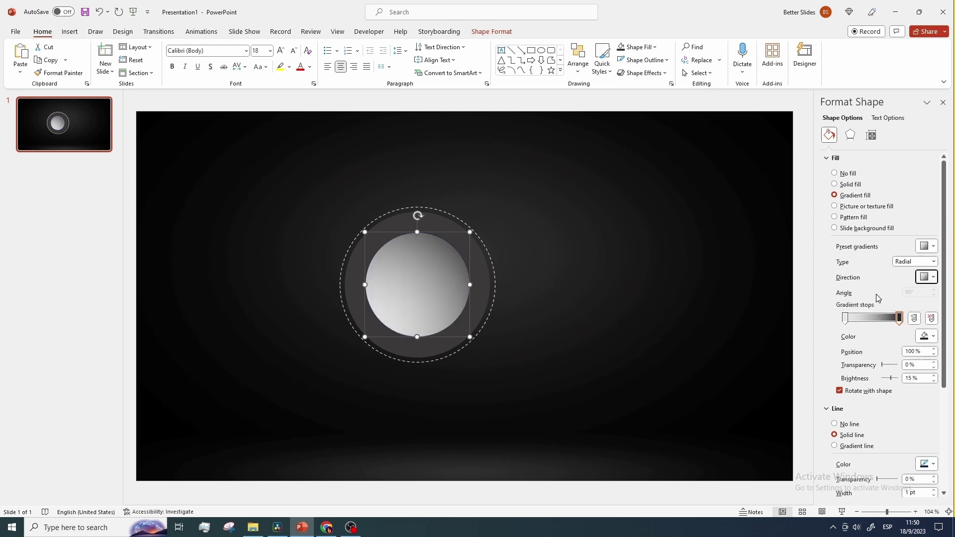
Add an outer shadow (18 pt distance, 10 pt blur) to the inner circle and remove its outline.
{"action": "left_click", "coordinate": [850, 135]}
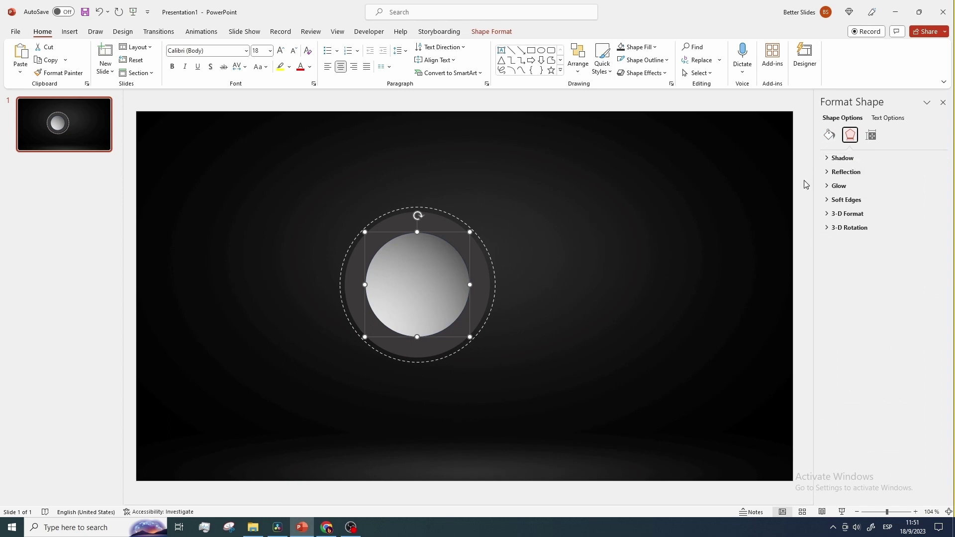
{"action": "left_click", "coordinate": [841, 158]}
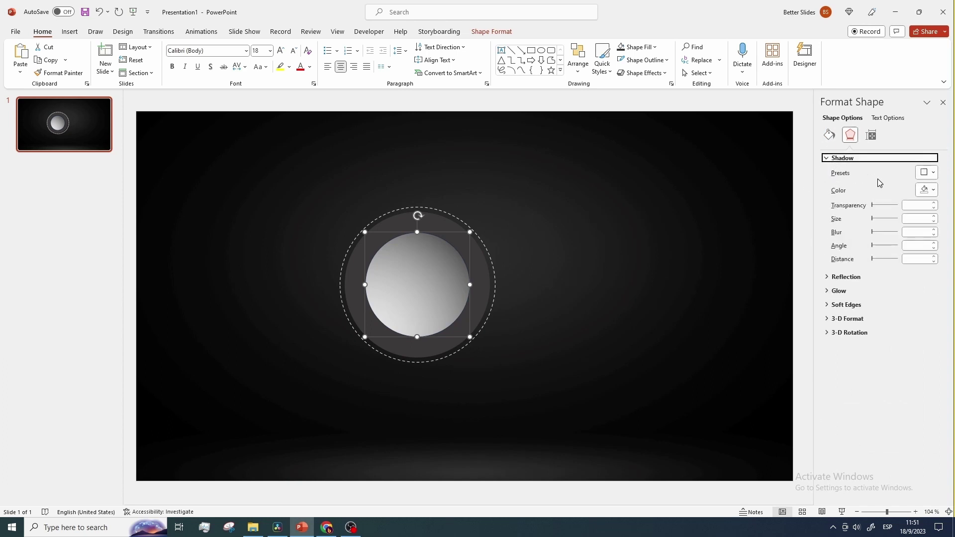
{"action": "left_click", "coordinate": [933, 174]}
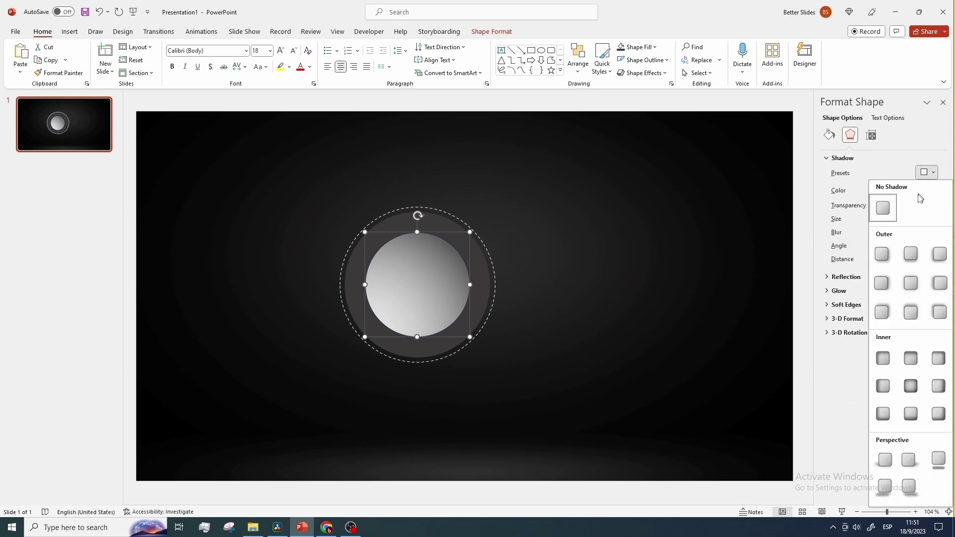
{"action": "left_click", "coordinate": [940, 254]}
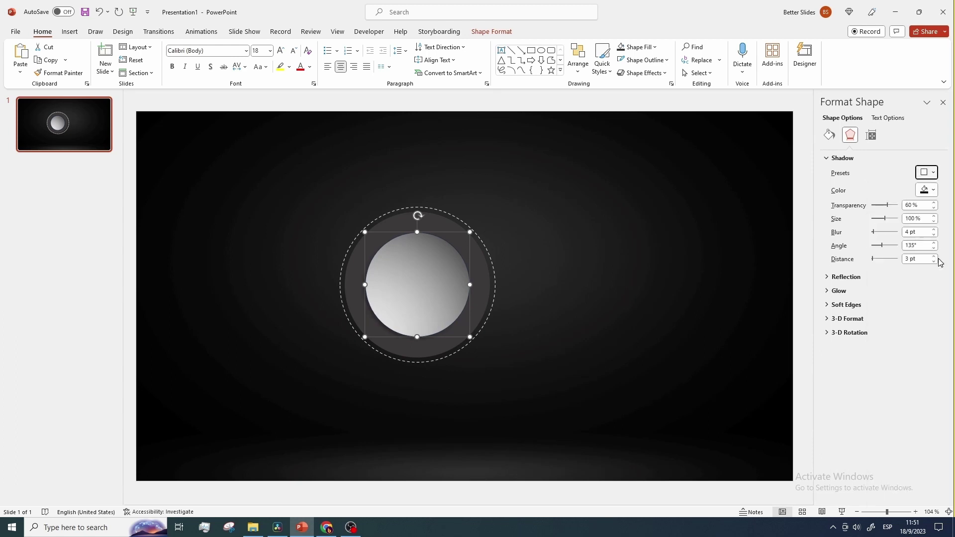
{"action": "left_click", "coordinate": [903, 259]}
{"action": "type", "text": "18"}
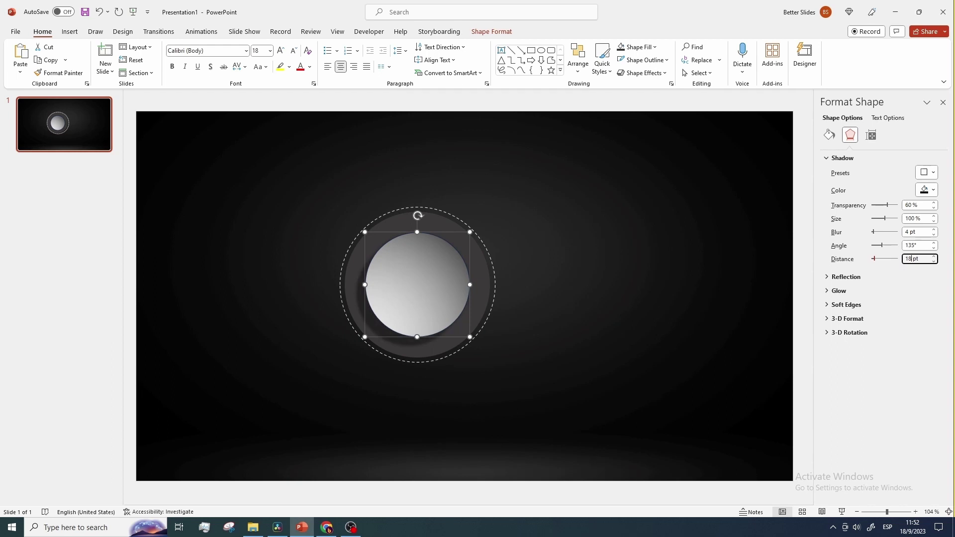
{"action": "left_click", "coordinate": [905, 234]}
{"action": "key", "text": "Tab"}
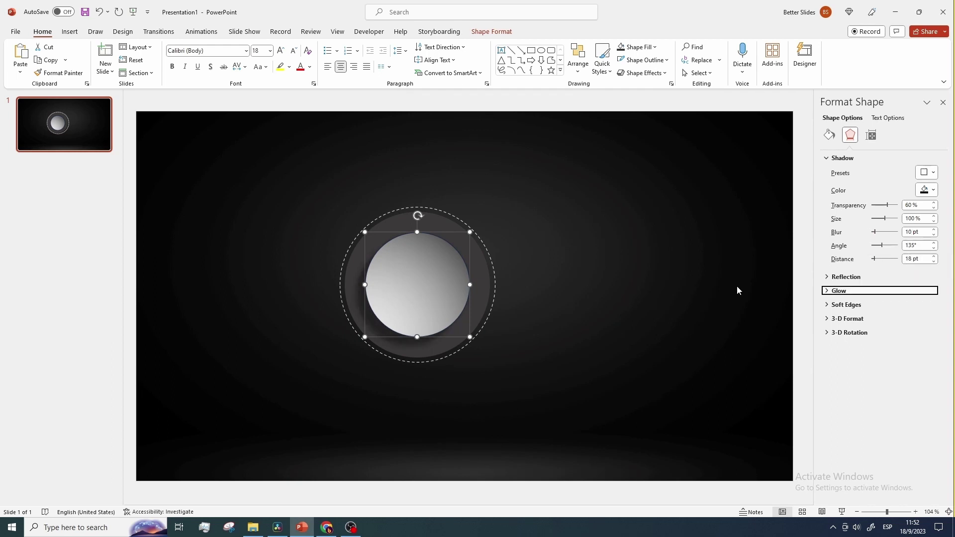
{"action": "left_click", "coordinate": [666, 60]}
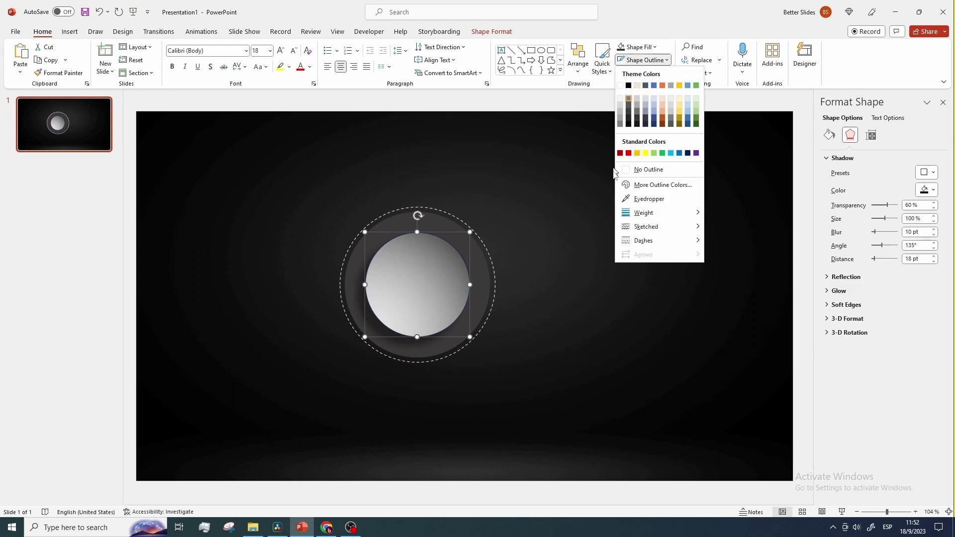
{"action": "left_click", "coordinate": [633, 174]}
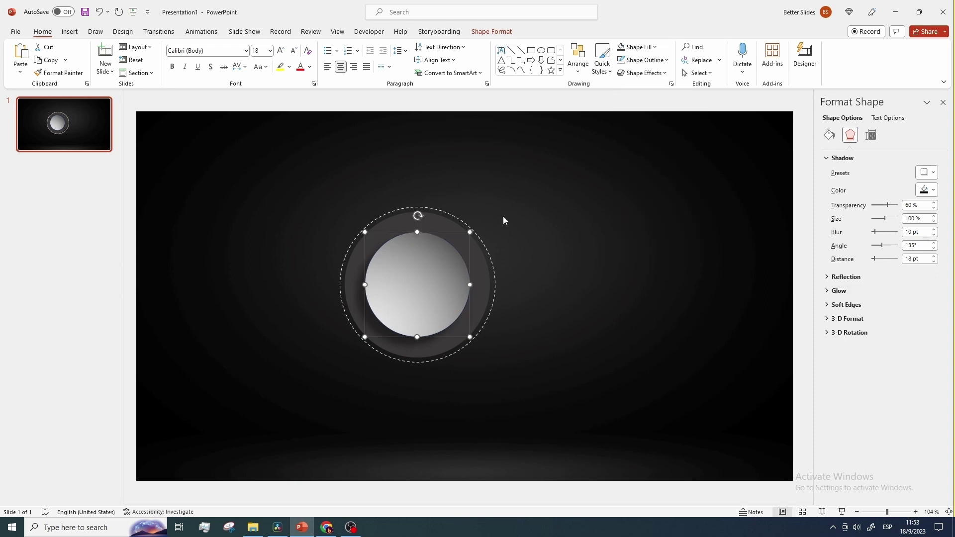
Add three small blue circles to the right of and below the central ring.
{"action": "left_click", "coordinate": [541, 50]}
{"action": "left_click", "coordinate": [525, 202]}
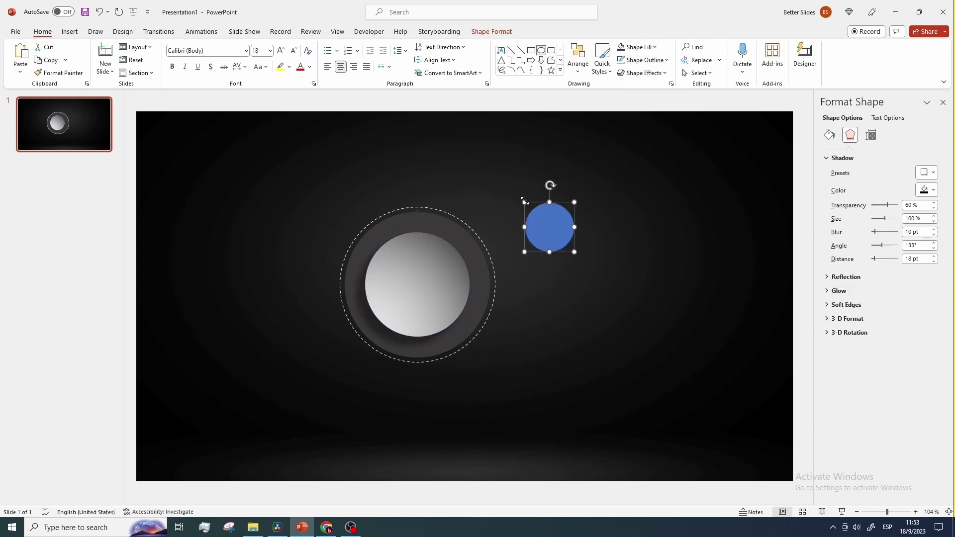
{"action": "left_click", "coordinate": [42, 32]}
{"action": "left_click", "coordinate": [541, 50]}
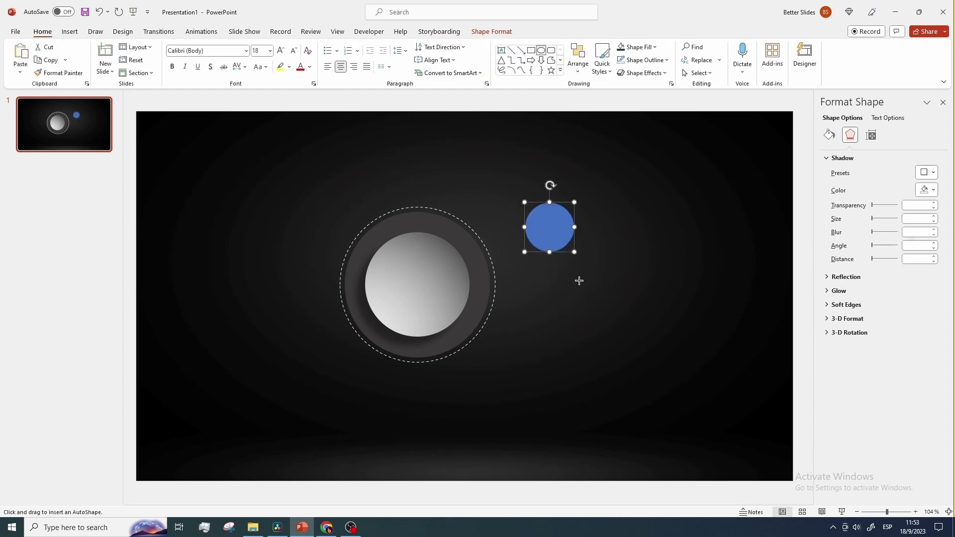
{"action": "left_click", "coordinate": [593, 296]}
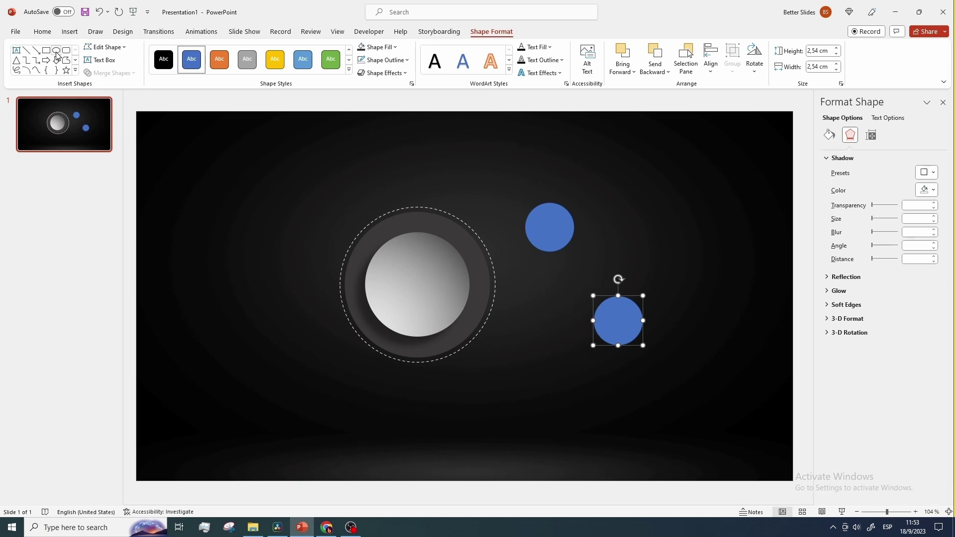
{"action": "left_click", "coordinate": [57, 53]}
{"action": "left_click", "coordinate": [549, 405]}
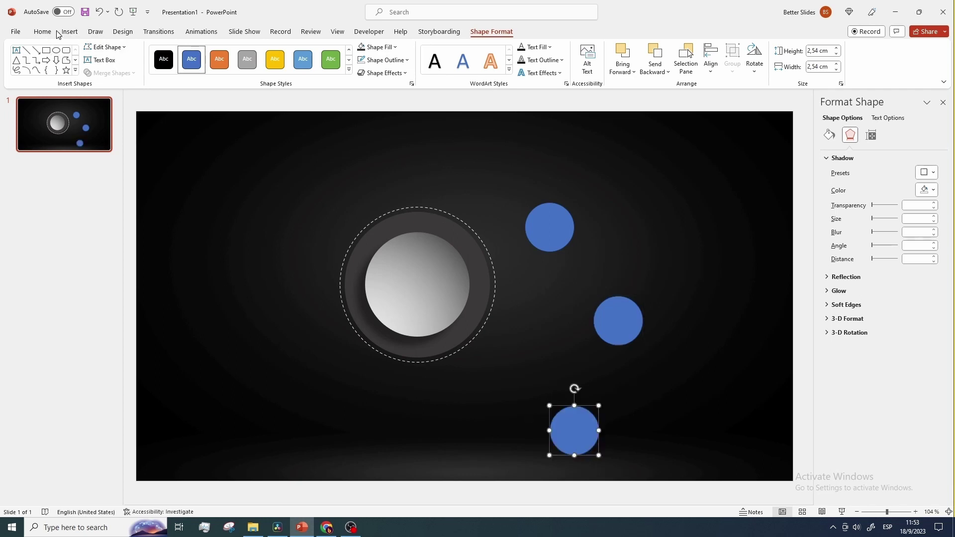
Turn on gridlines and align the three circles around the ring.
{"action": "left_click", "coordinate": [337, 31]}
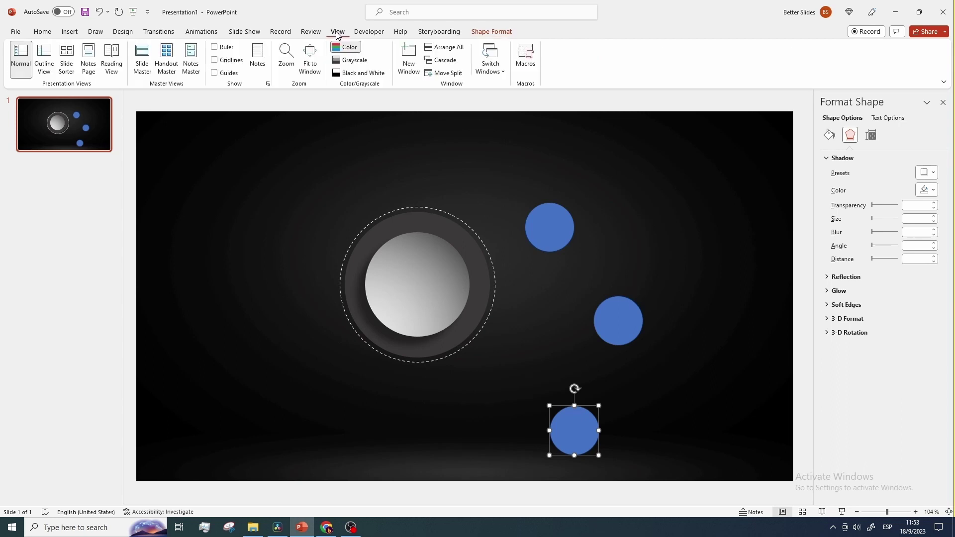
{"action": "left_click", "coordinate": [215, 60]}
{"action": "left_click_drag", "start_coordinate": [560, 228], "coordinate": [558, 201]}
{"action": "left_click_drag", "start_coordinate": [579, 429], "coordinate": [537, 386]}
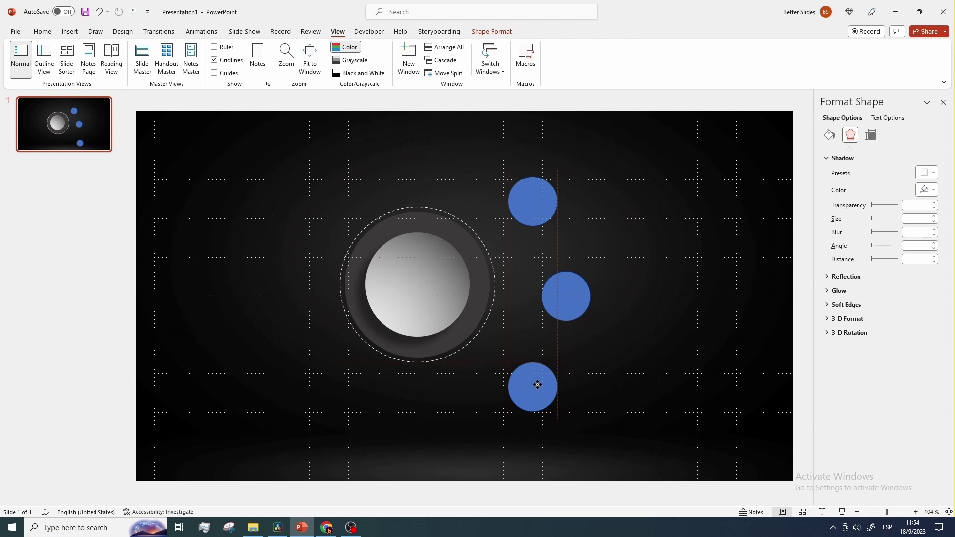
{"action": "left_click_drag", "start_coordinate": [538, 385], "coordinate": [536, 386]}
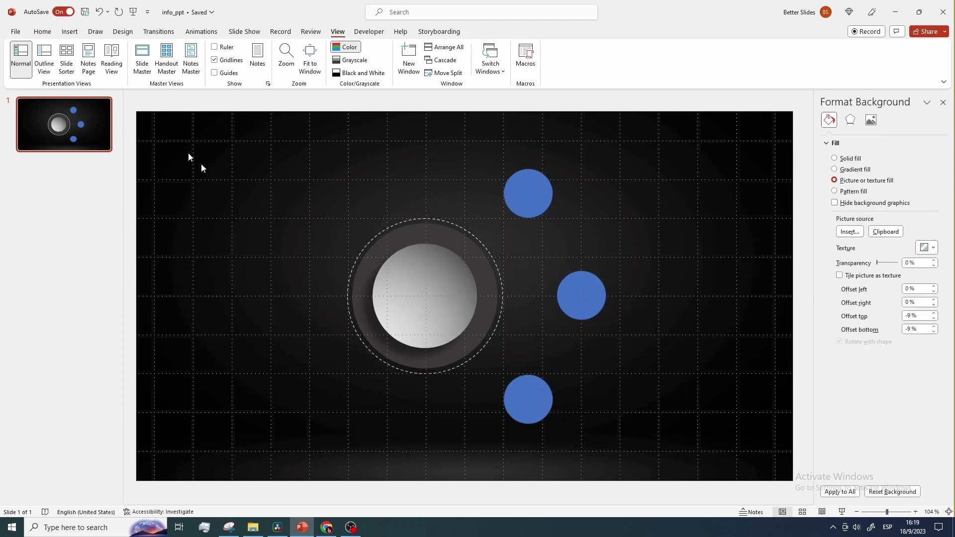
Add the left-side circles and move them into the ring around the planet.
{"action": "left_click", "coordinate": [43, 32]}
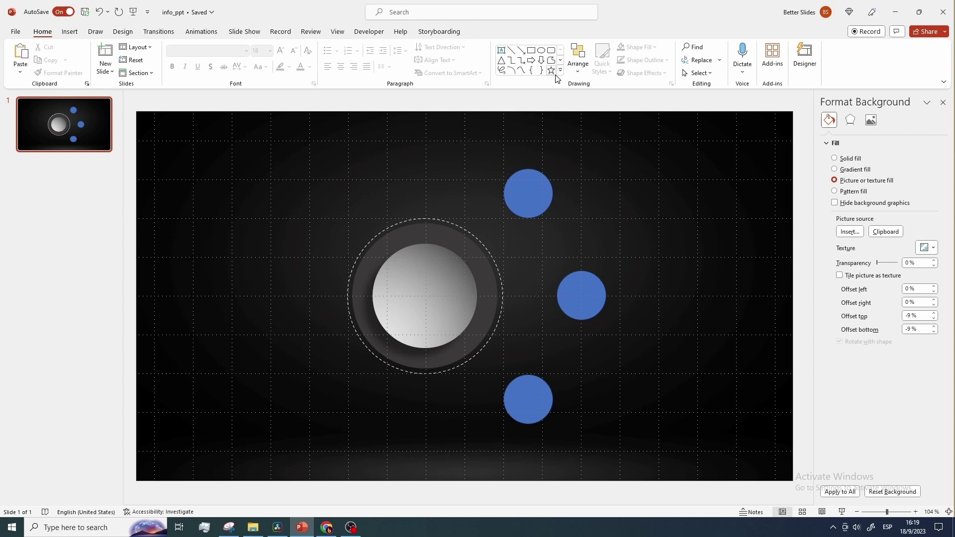
{"action": "left_click", "coordinate": [542, 51]}
{"action": "left_click", "coordinate": [275, 184]}
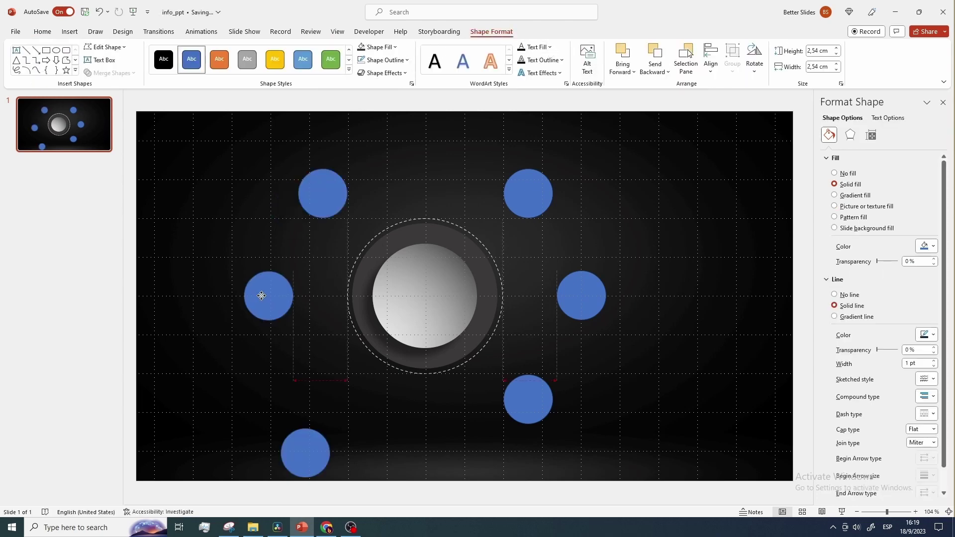
{"action": "left_click_drag", "start_coordinate": [260, 294], "coordinate": [263, 295]}
{"action": "left_click", "coordinate": [305, 443]}
{"action": "left_click_drag", "start_coordinate": [305, 443], "coordinate": [323, 397]}
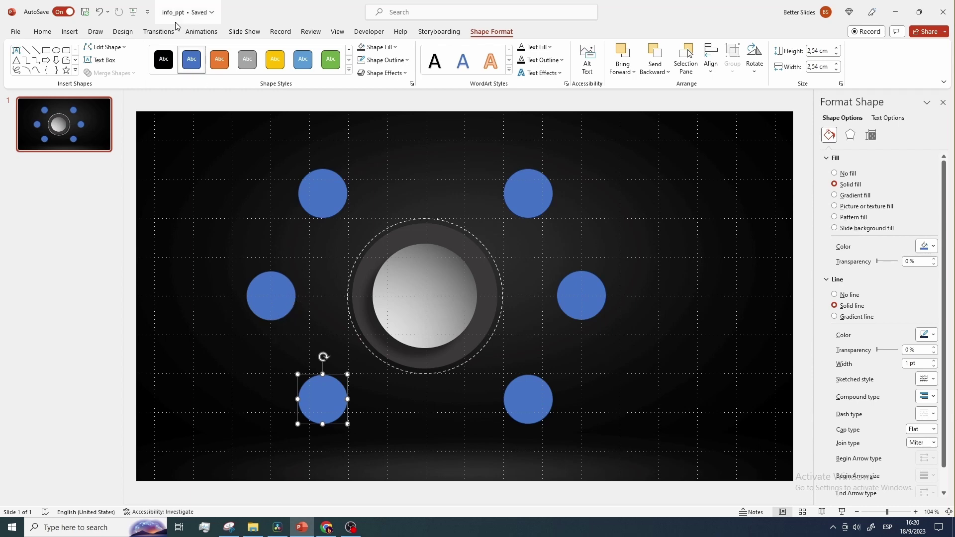
Dismiss the Morph transition tip and select the top-left circle.
{"action": "left_click", "coordinate": [149, 35]}
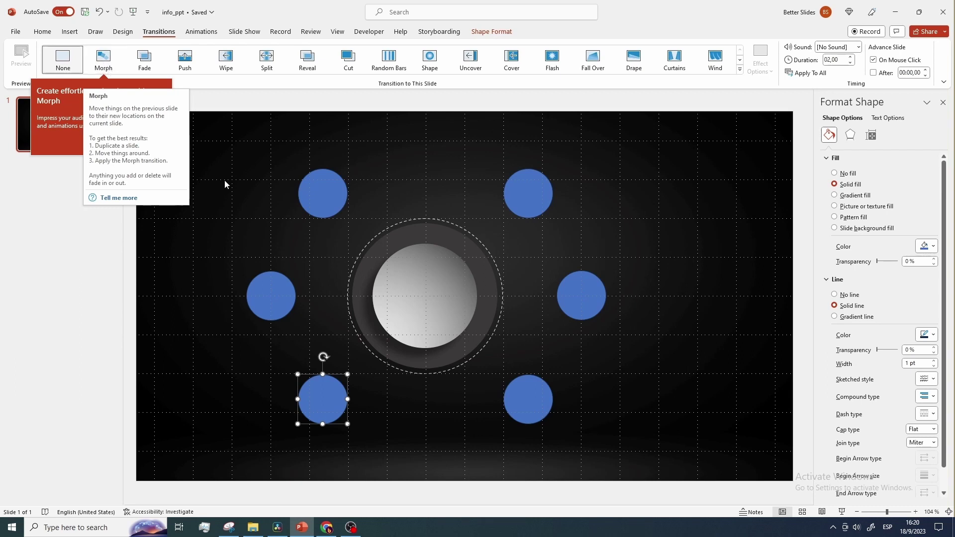
{"action": "left_click", "coordinate": [160, 149]}
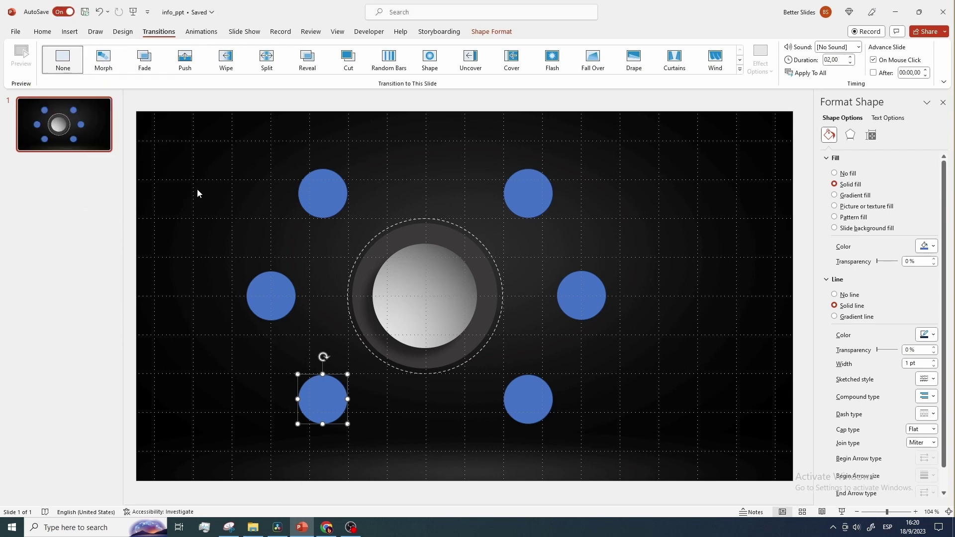
{"action": "left_click", "coordinate": [308, 199]}
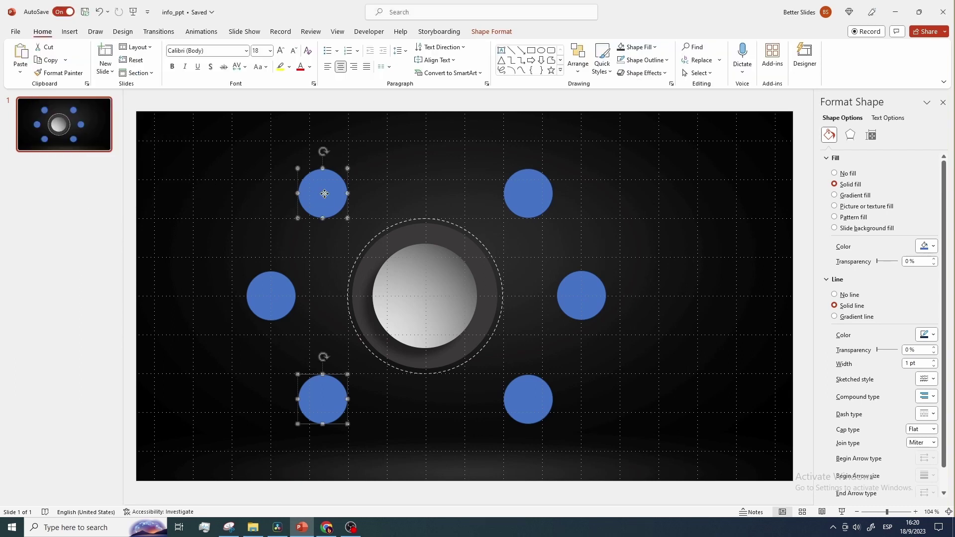
Select all six small circles and set No Fill with white dashed outlines.
{"action": "left_click", "coordinate": [277, 310], "text": "shift"}
{"action": "left_click", "coordinate": [332, 401], "text": "shift"}
{"action": "left_click", "coordinate": [542, 399], "text": "shift"}
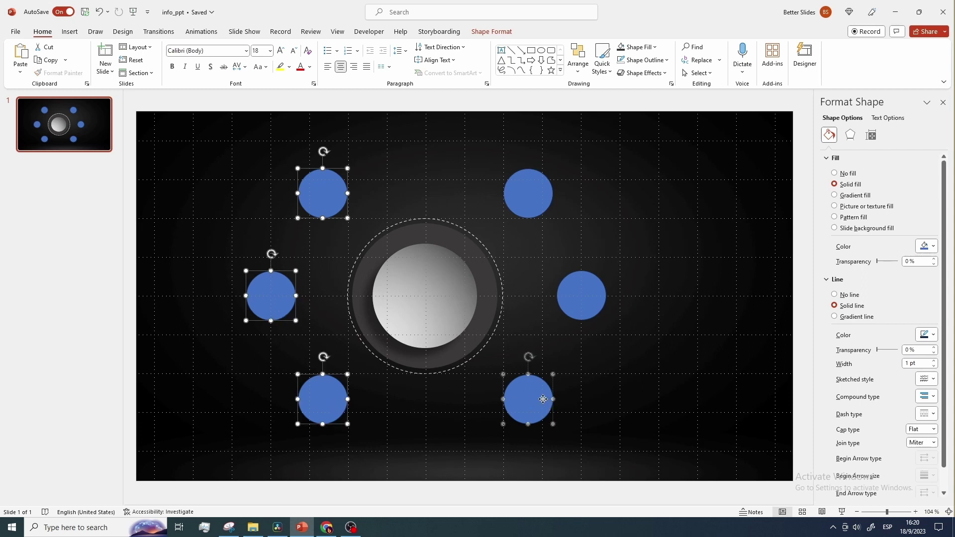
{"action": "left_click", "coordinate": [595, 297], "text": "shift"}
{"action": "left_click", "coordinate": [529, 206], "text": "shift"}
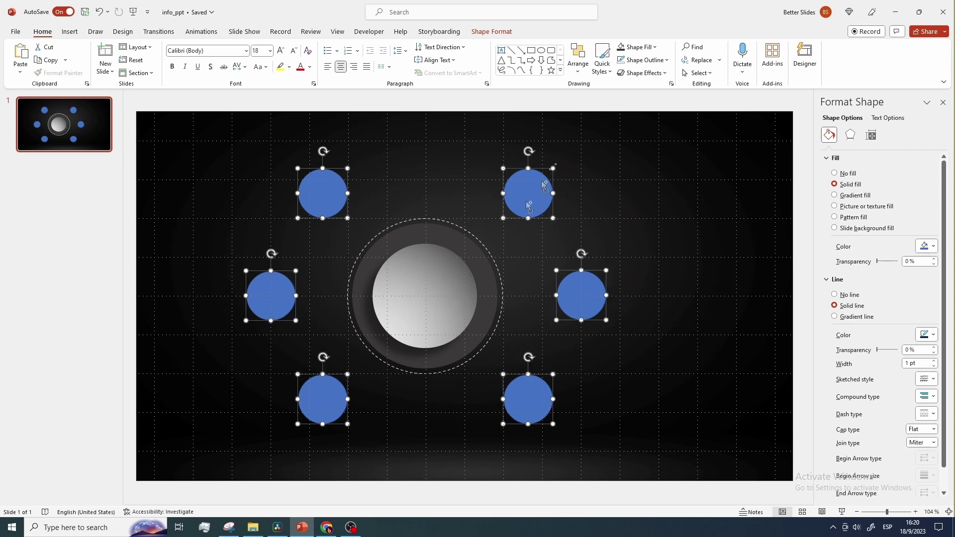
{"action": "left_click", "coordinate": [641, 47]}
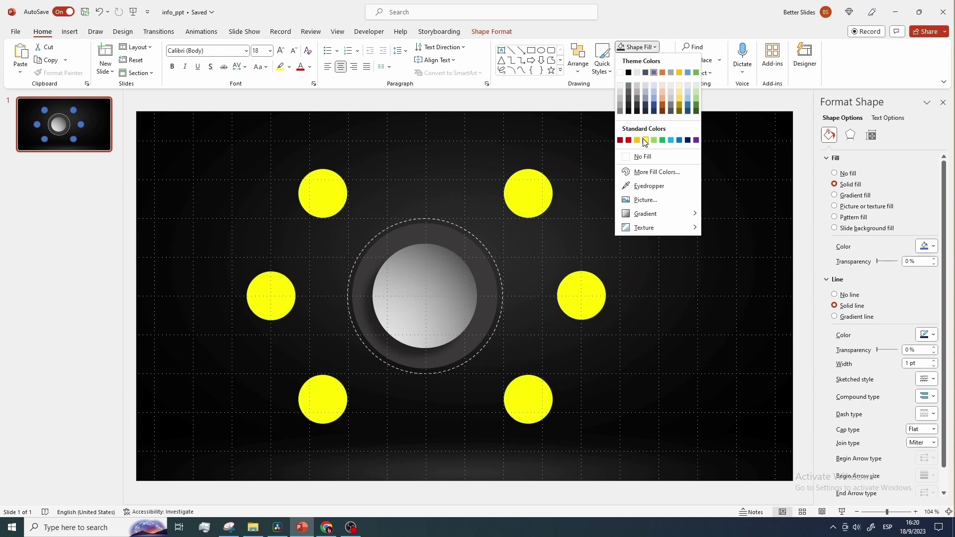
{"action": "left_click", "coordinate": [642, 156]}
{"action": "left_click", "coordinate": [653, 60]}
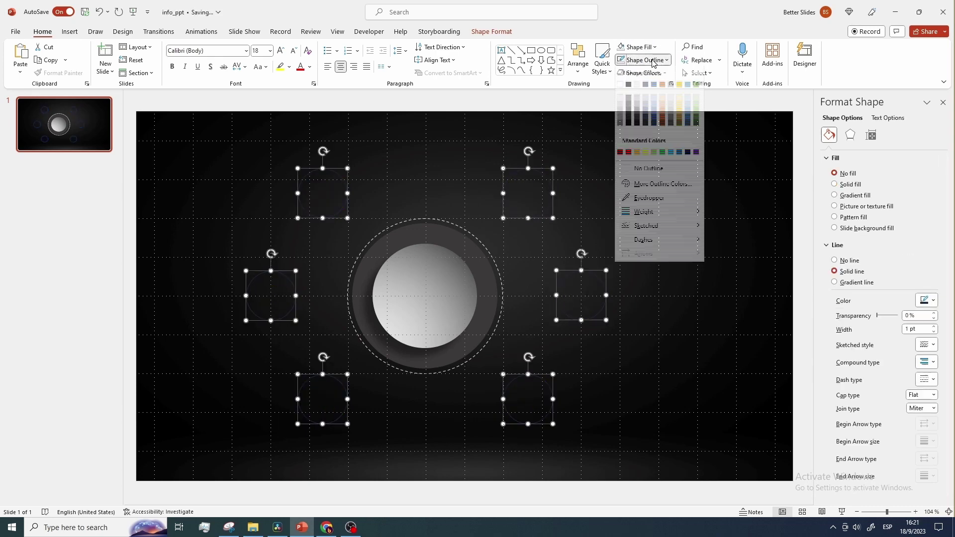
{"action": "left_click", "coordinate": [706, 227]}
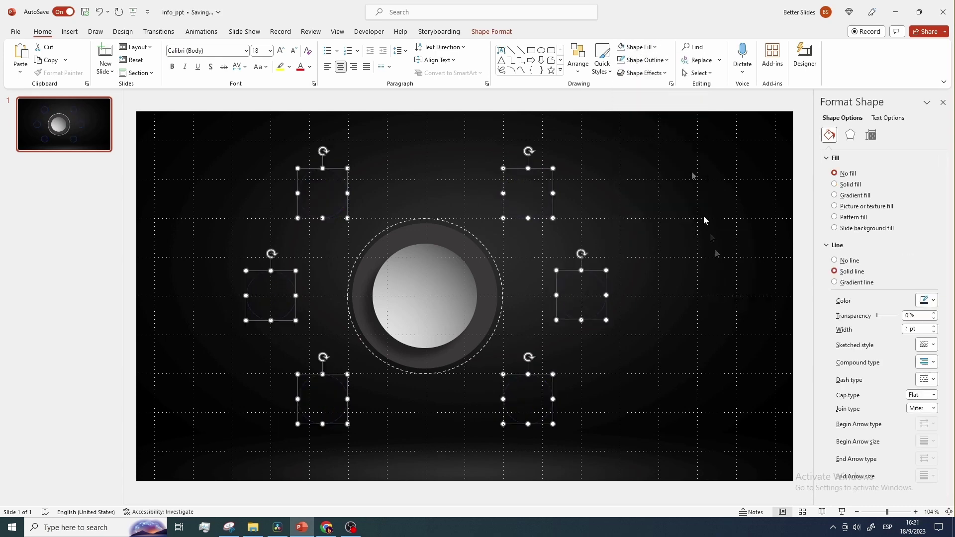
{"action": "left_click", "coordinate": [662, 59]}
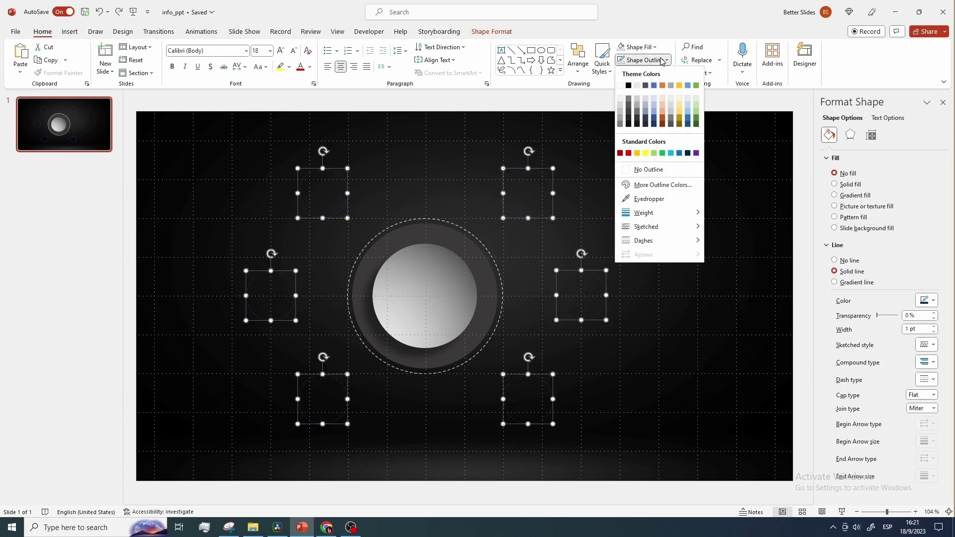
{"action": "left_click", "coordinate": [621, 86]}
{"action": "left_click", "coordinate": [70, 32]}
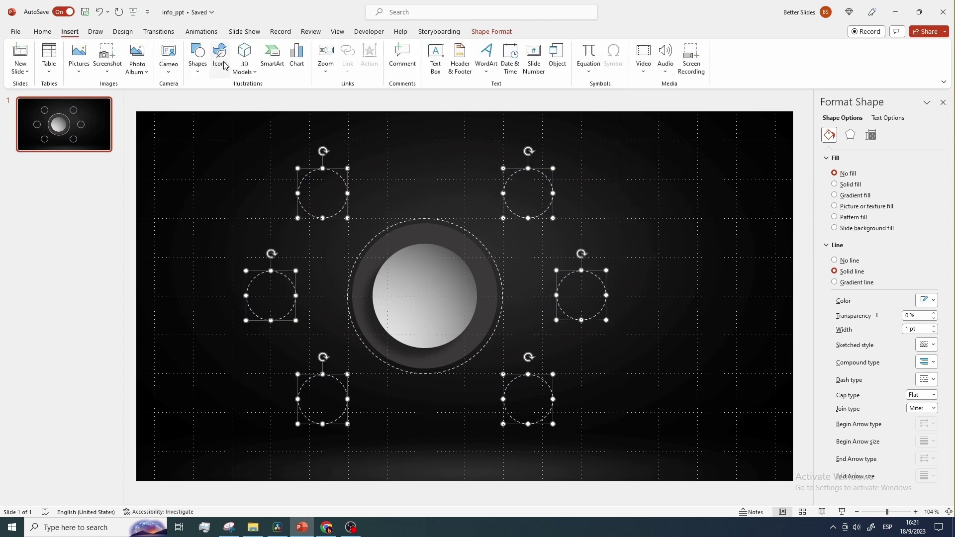
Insert the stacked-blocks stock icon and centre it on the white circle.
{"action": "left_click", "coordinate": [221, 59]}
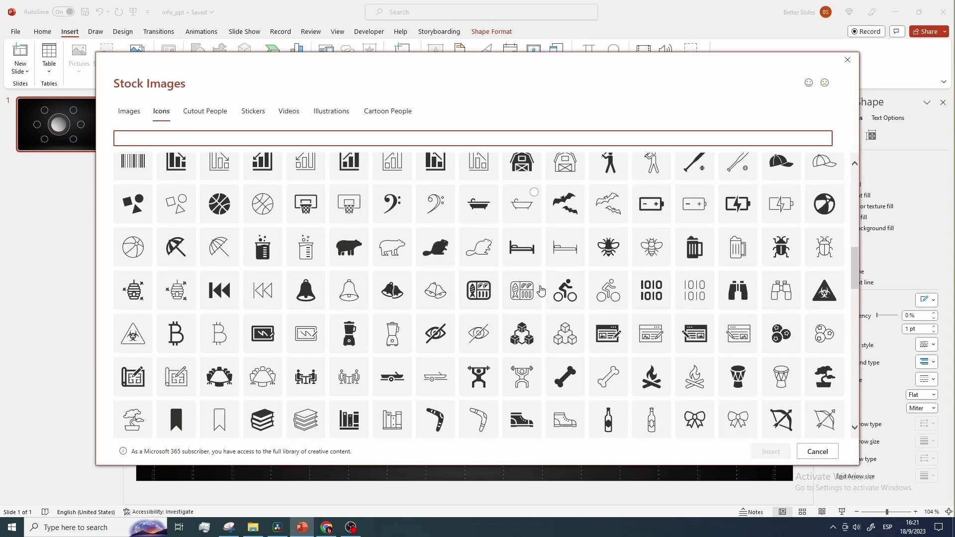
{"action": "left_click", "coordinate": [522, 333]}
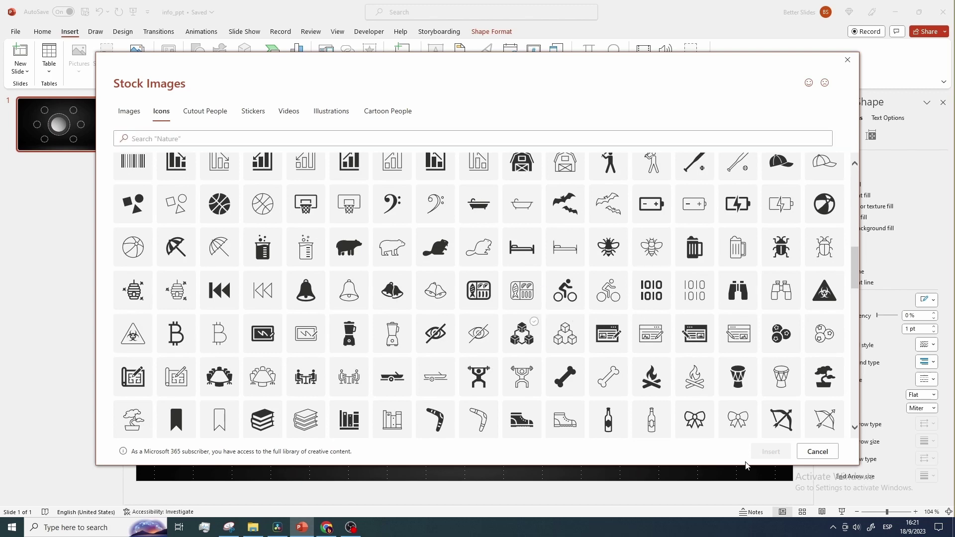
{"action": "left_click", "coordinate": [771, 451]}
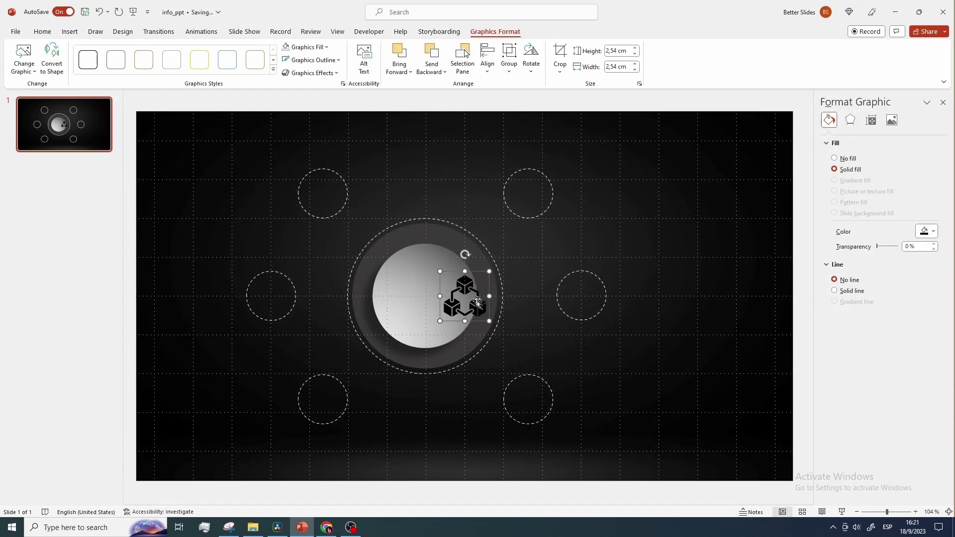
{"action": "left_click_drag", "start_coordinate": [499, 306], "coordinate": [460, 293]}
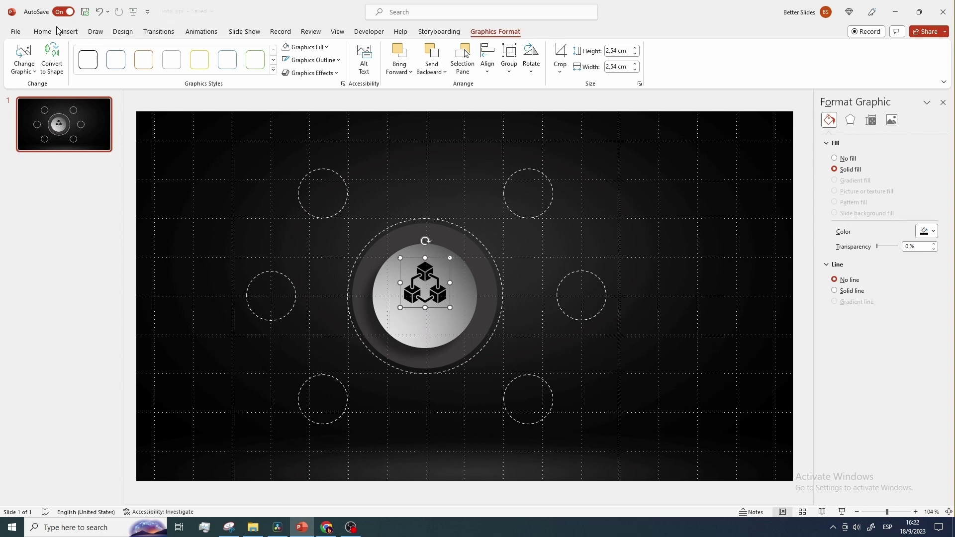
Draw a text box beneath the icon on the white circle.
{"action": "left_click", "coordinate": [69, 32]}
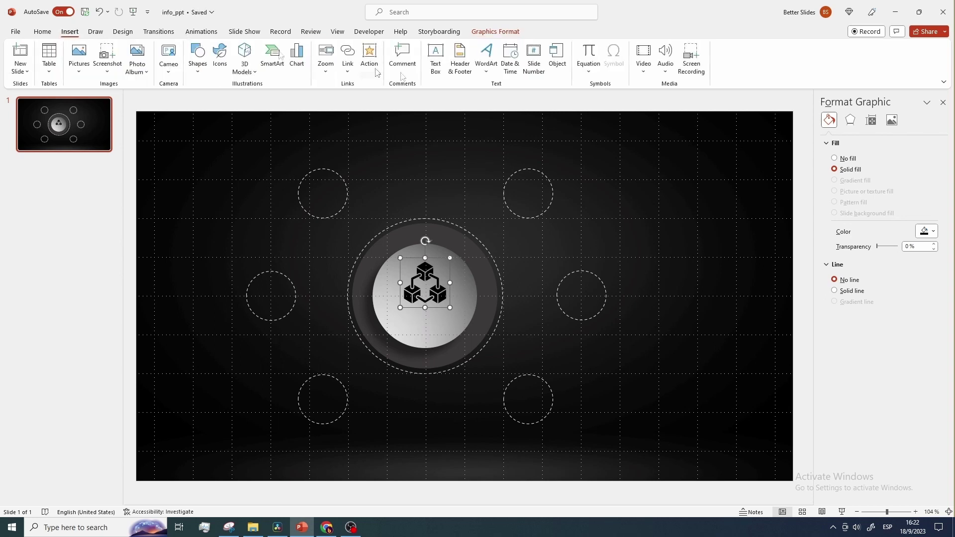
{"action": "left_click", "coordinate": [435, 57]}
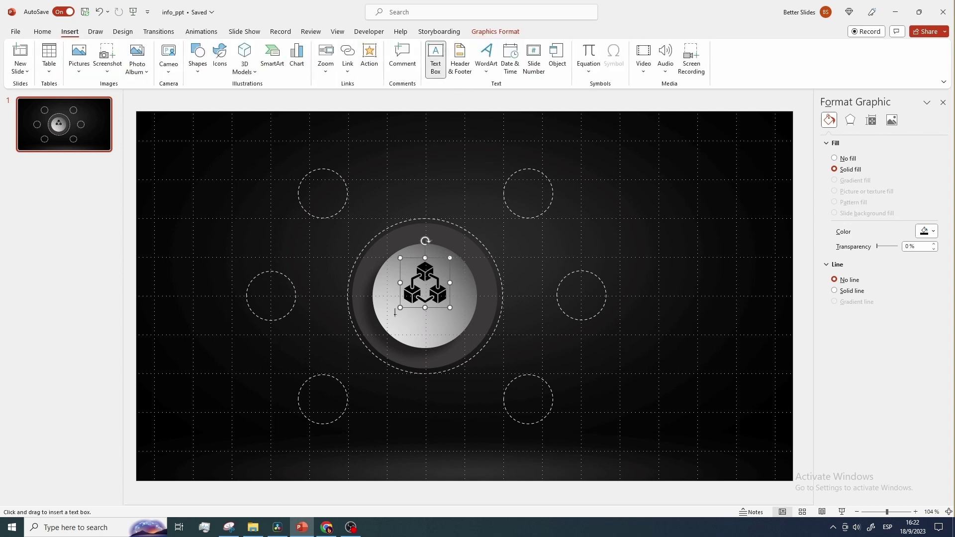
{"action": "left_click_drag", "start_coordinate": [393, 313], "coordinate": [547, 348]}
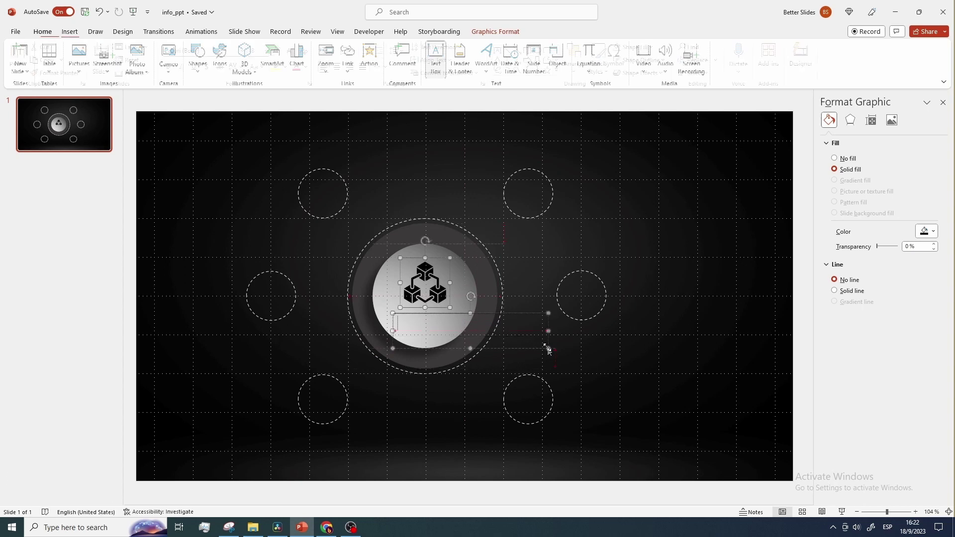
Type 'COMPANY NAME' in the text box and centre it under the icon.
{"action": "type", "text": "COMP"}
{"action": "key", "text": "Left"}
{"action": "type", "text": "MP"}
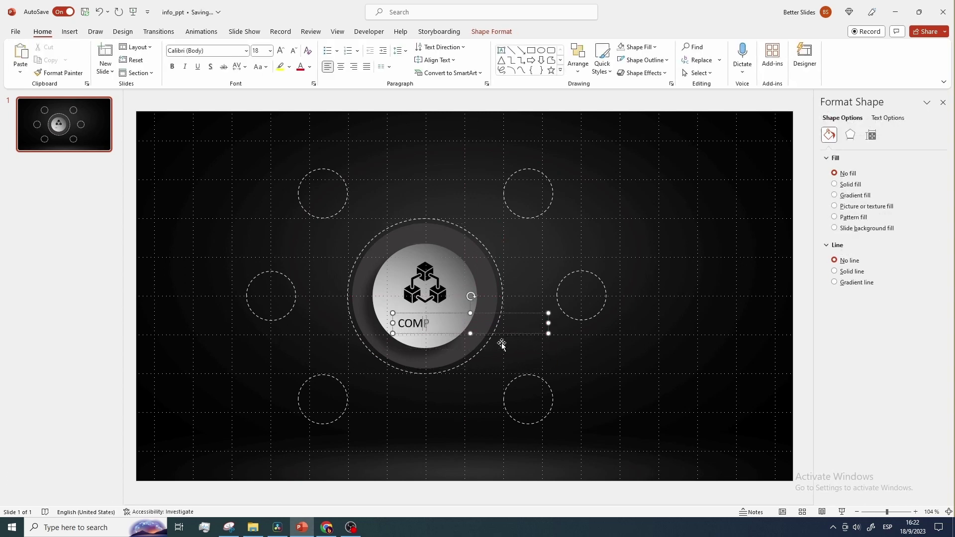
{"action": "type", "text": "ANY NAME"}
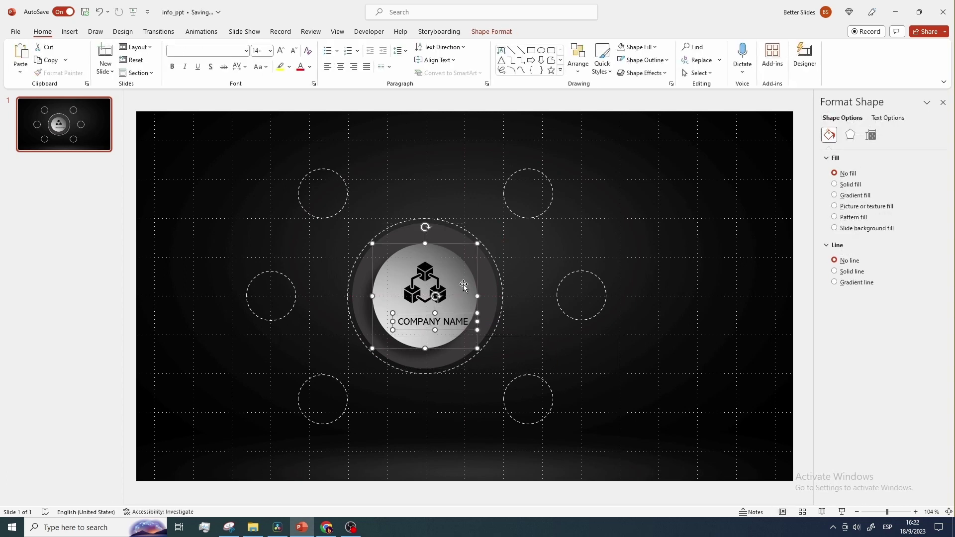
{"action": "key", "text": "ctrl+e"}
{"action": "left_click", "coordinate": [578, 65]}
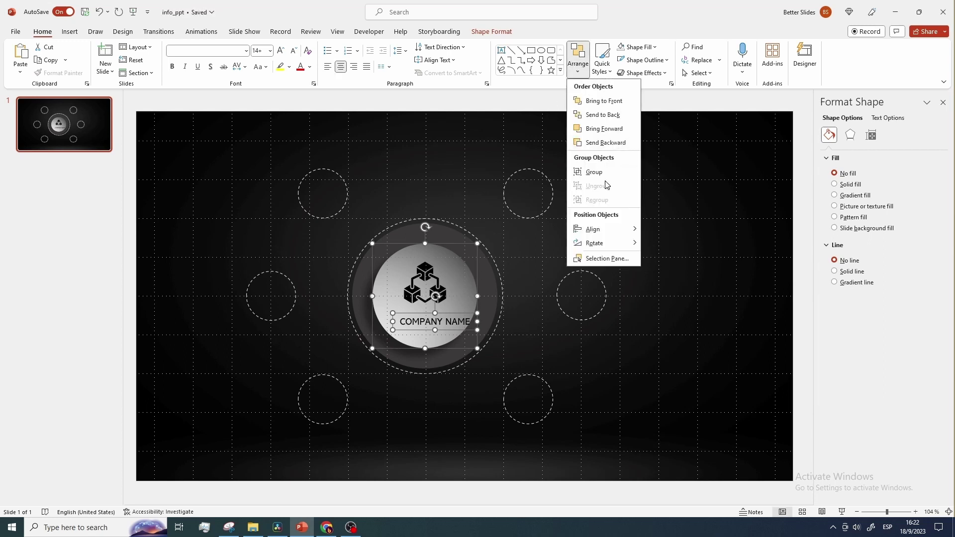
{"action": "mouse_move", "coordinate": [605, 234]}
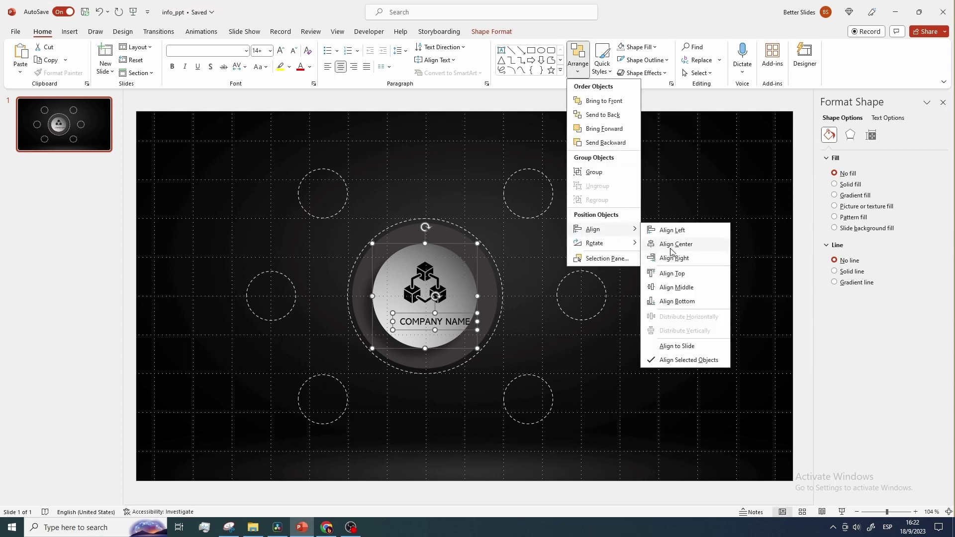
{"action": "left_click", "coordinate": [671, 251]}
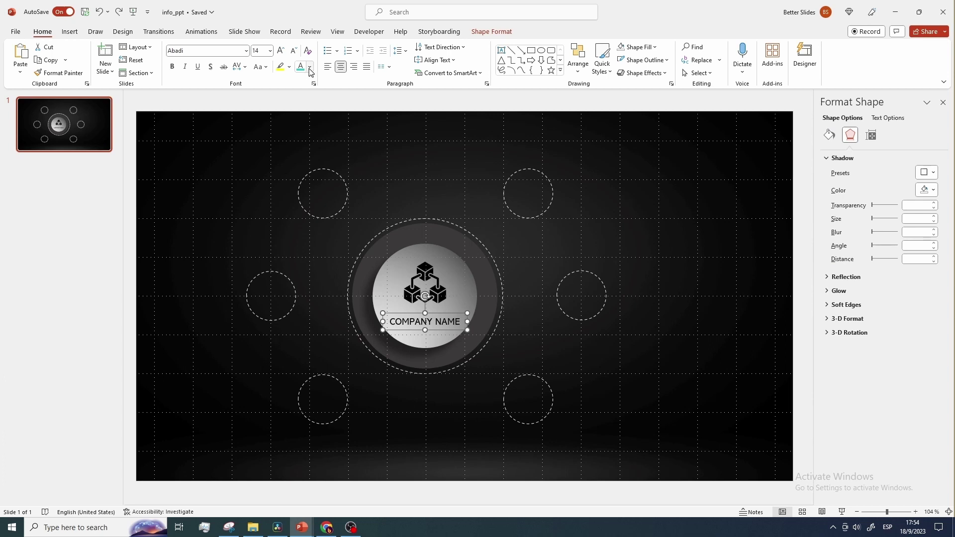
Colour the COMPANY NAME label teal.
{"action": "left_click", "coordinate": [310, 68]}
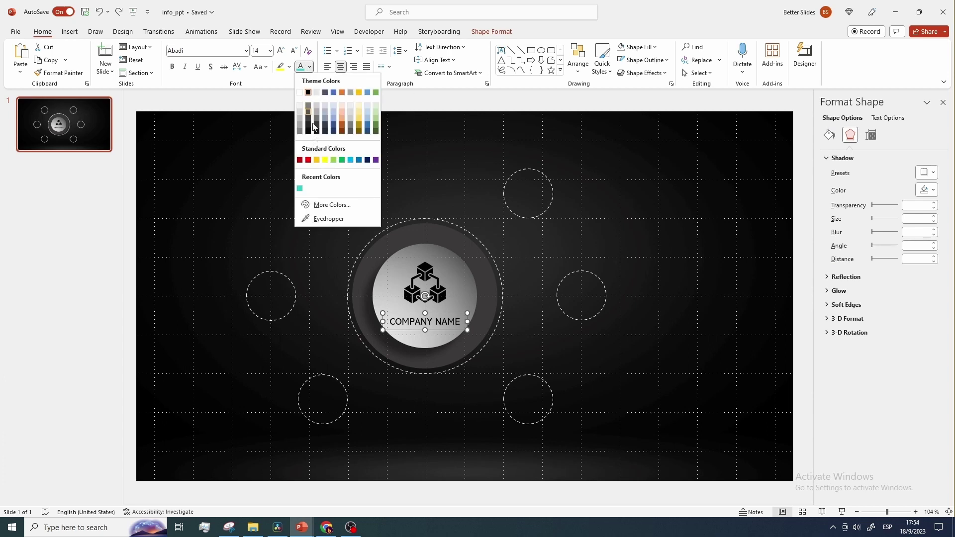
{"action": "left_click", "coordinate": [300, 189]}
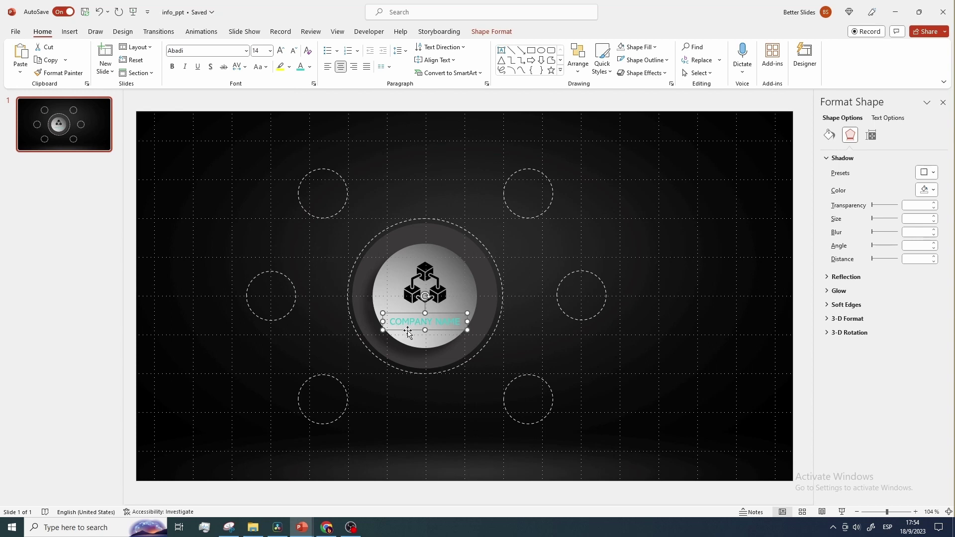
{"action": "left_click", "coordinate": [463, 276]}
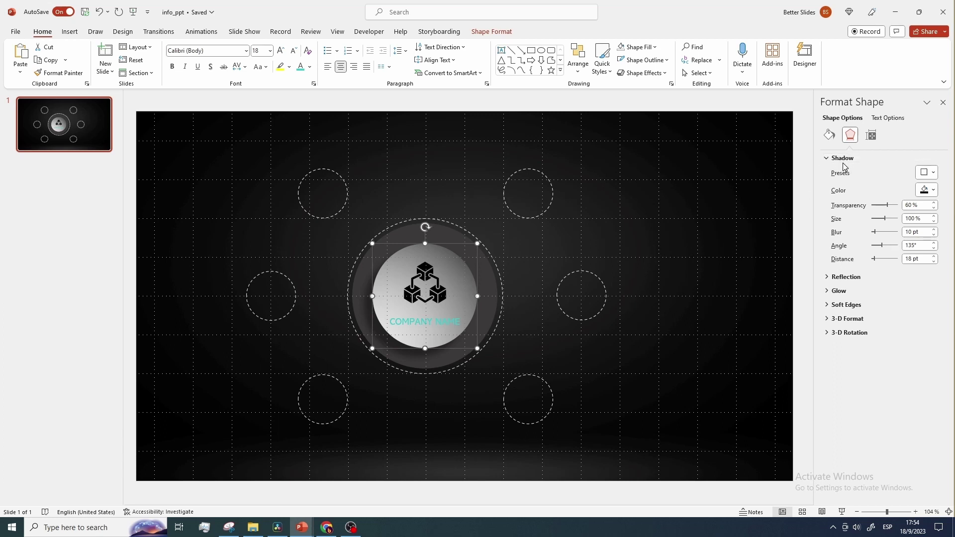
Change the centre circle's end gradient stop to a darker gray.
{"action": "left_click", "coordinate": [829, 137]}
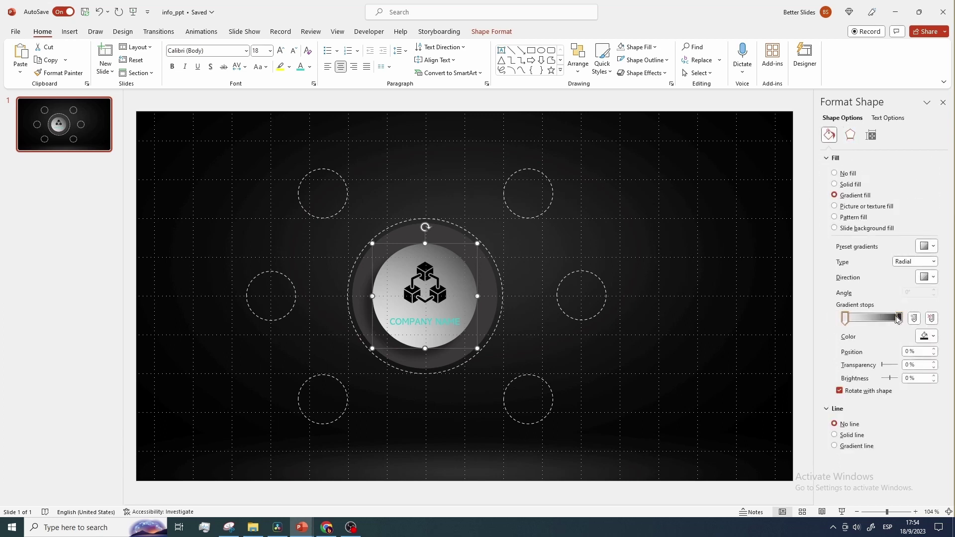
{"action": "mouse_move", "coordinate": [898, 319]}
{"action": "left_mouse_down"}
{"action": "mouse_move", "coordinate": [858, 319]}
{"action": "mouse_move", "coordinate": [910, 320]}
{"action": "left_mouse_up"}
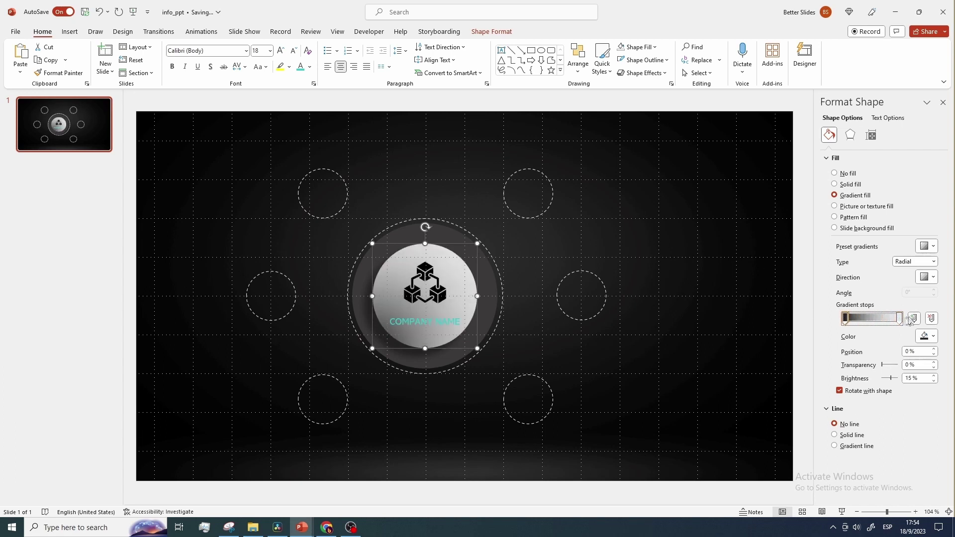
{"action": "left_click", "coordinate": [899, 319]}
{"action": "left_click", "coordinate": [925, 337]}
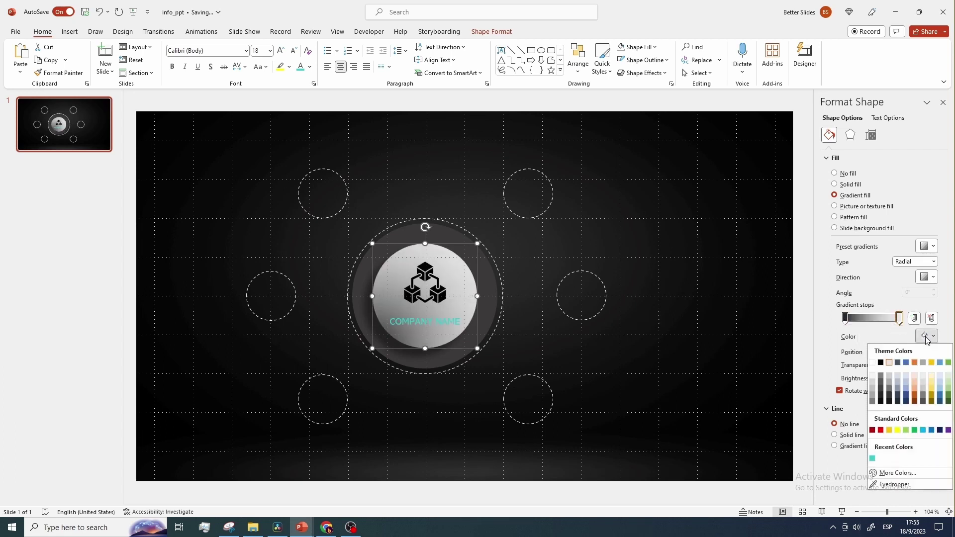
{"action": "left_click", "coordinate": [881, 376]}
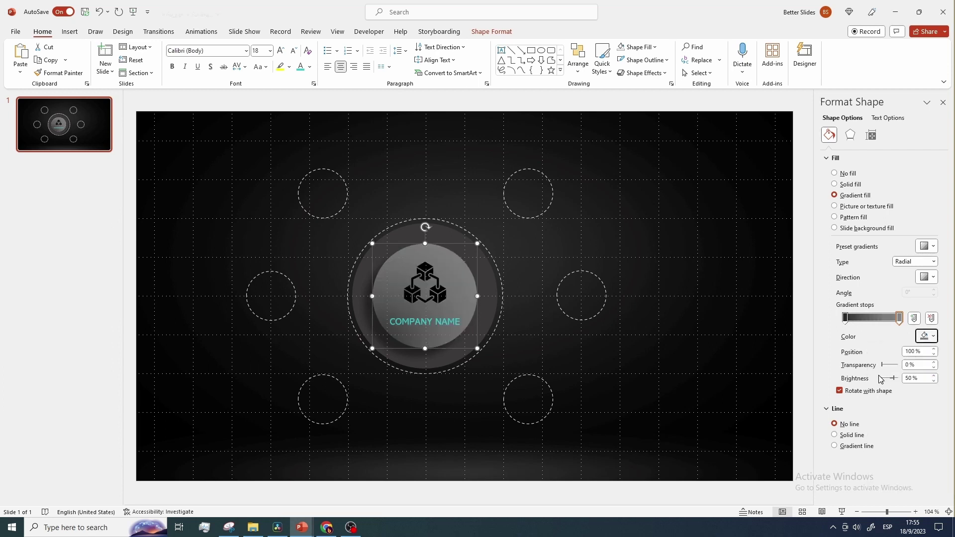
{"action": "left_click", "coordinate": [925, 335]}
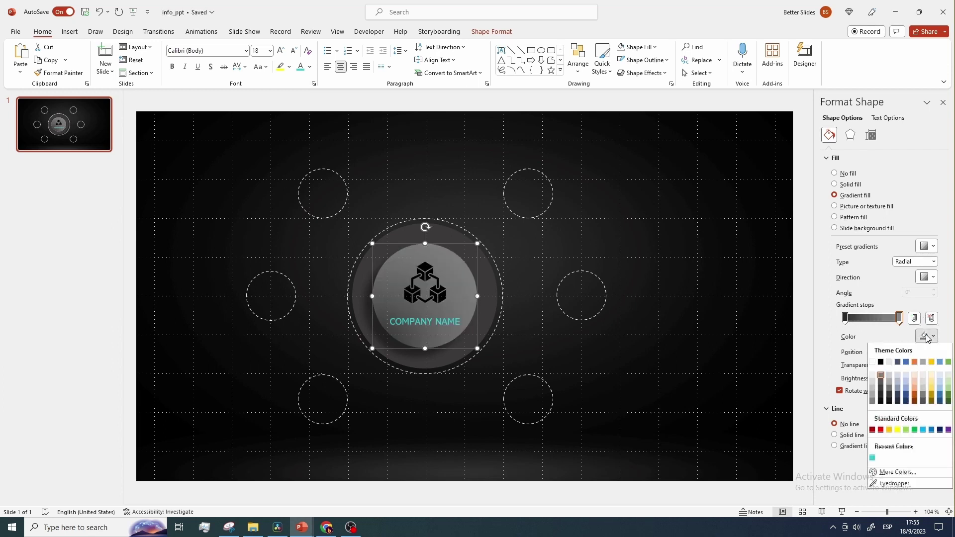
{"action": "left_click", "coordinate": [879, 382]}
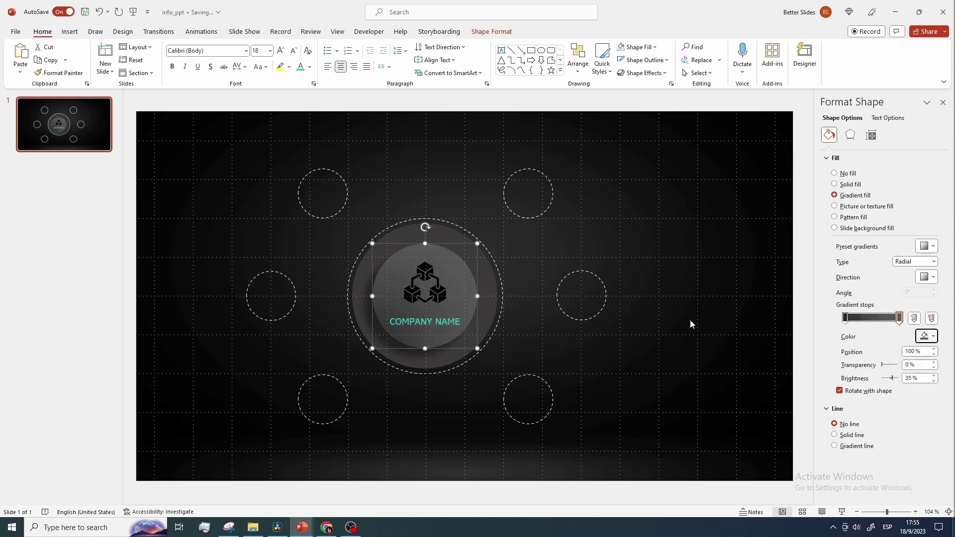
{"action": "left_click", "coordinate": [535, 367]}
Make the COMPANY NAME text bold.
{"action": "left_click", "coordinate": [447, 319]}
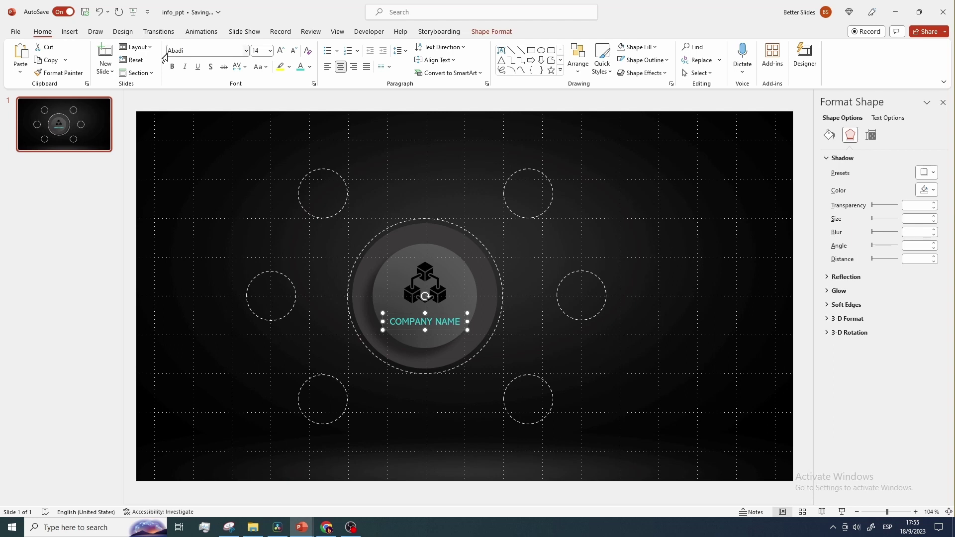
{"action": "left_click", "coordinate": [173, 67]}
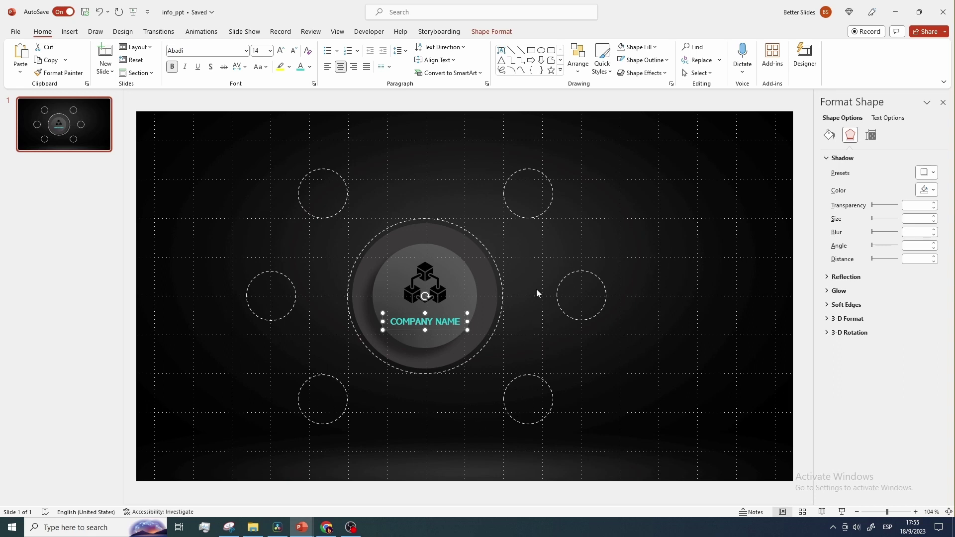
{"action": "left_click", "coordinate": [512, 53]}
Draw straight lines from the outer circles to the centre circle.
{"action": "left_click_drag", "start_coordinate": [511, 211], "coordinate": [480, 242]}
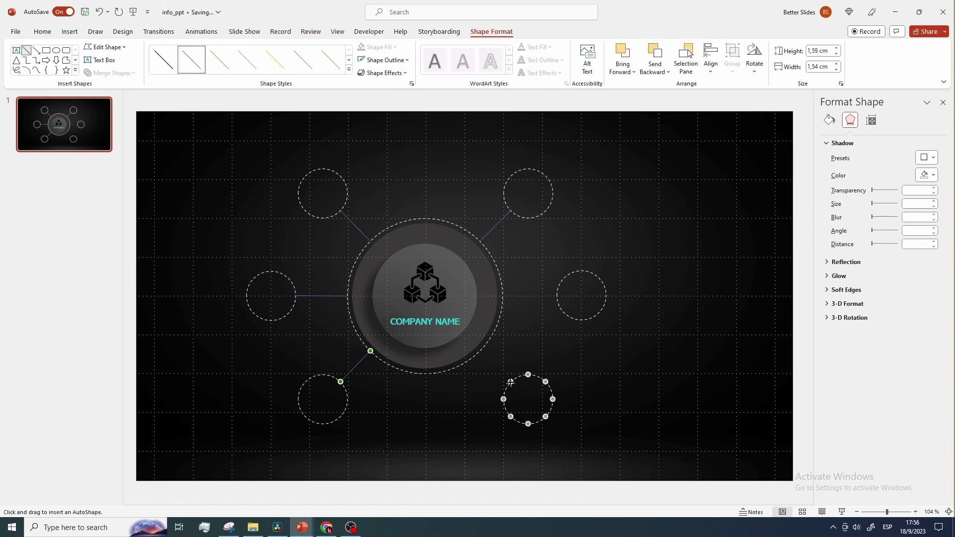
{"action": "left_click_drag", "start_coordinate": [508, 380], "coordinate": [480, 351]}
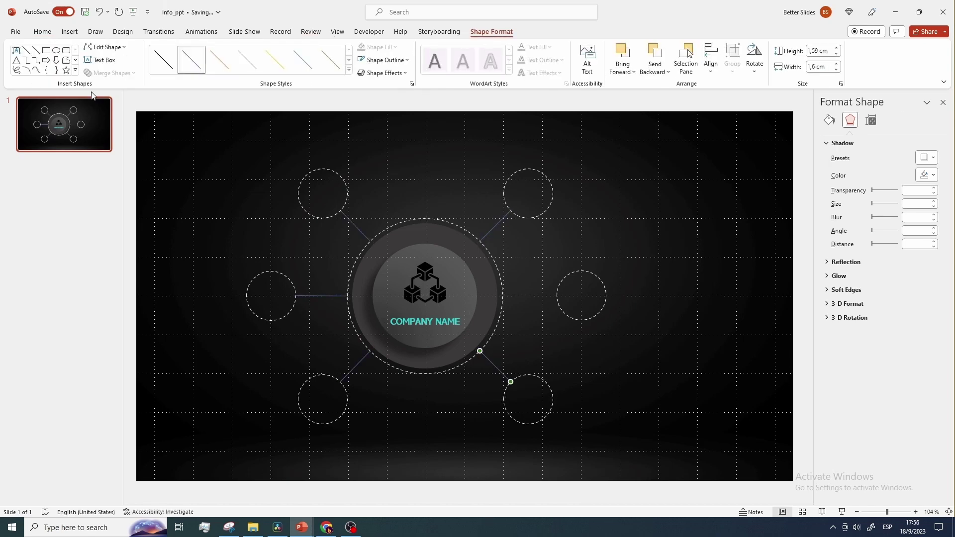
{"action": "left_click", "coordinate": [26, 49]}
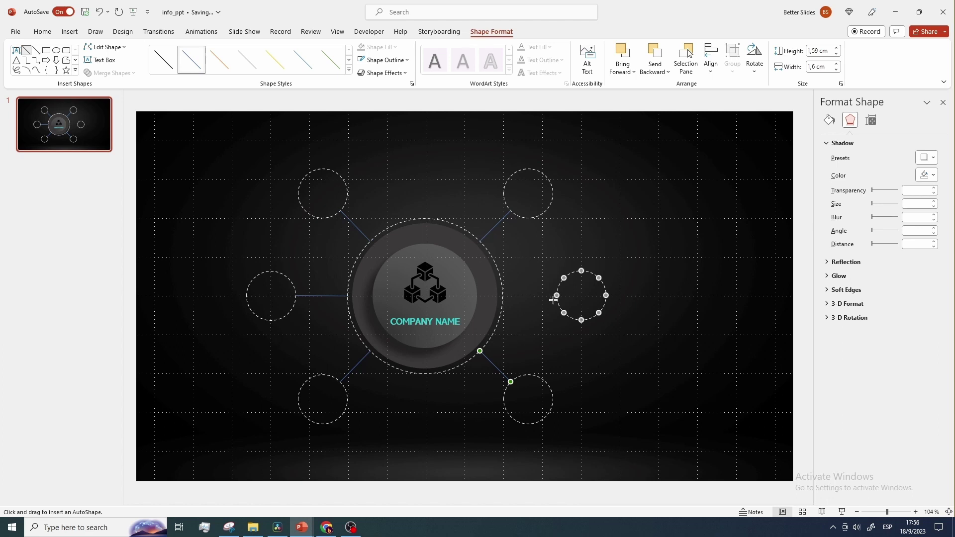
{"action": "left_click_drag", "start_coordinate": [555, 296], "coordinate": [502, 296]}
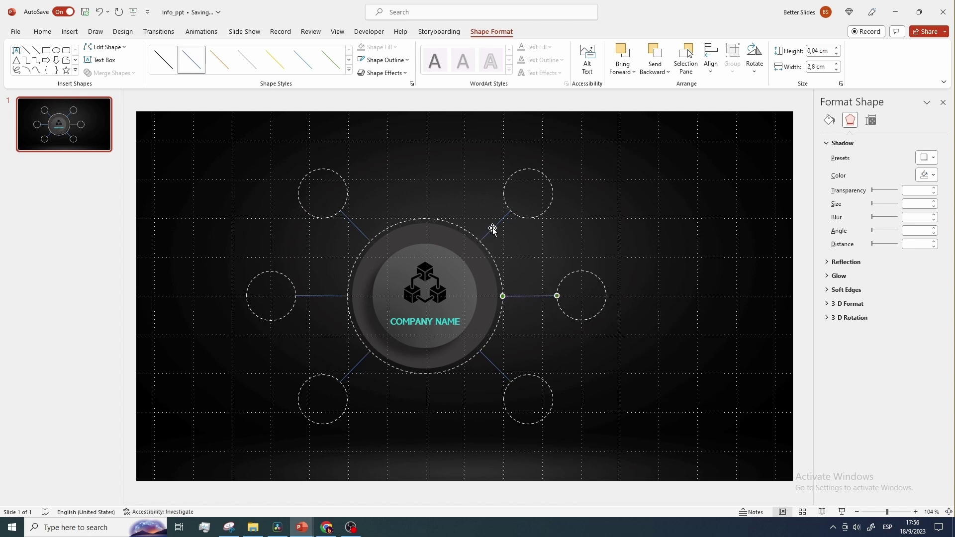
Make all connector lines white and dashed with a 1 pt width.
{"action": "key", "text": "ctrl+a"}
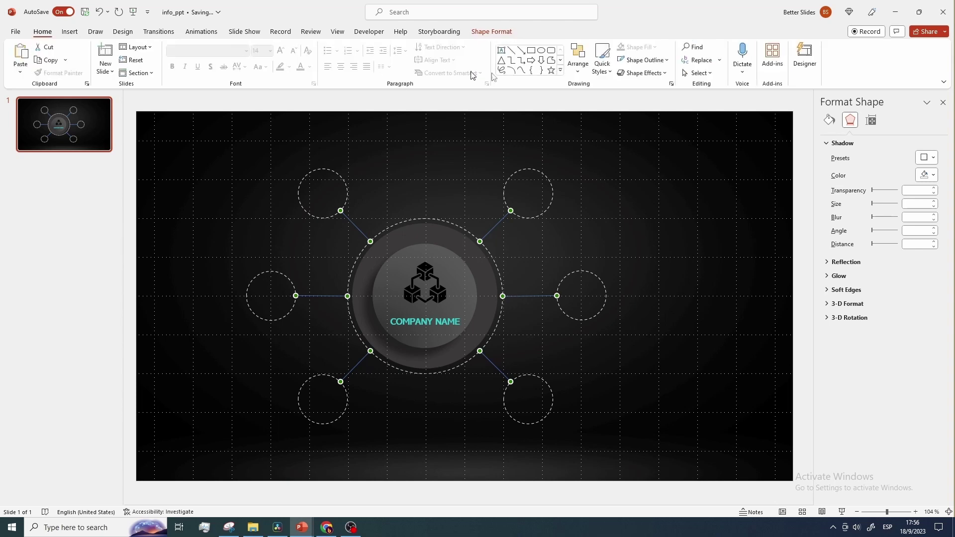
{"action": "left_click", "coordinate": [667, 59]}
{"action": "mouse_move", "coordinate": [671, 269]}
{"action": "left_click", "coordinate": [725, 296]}
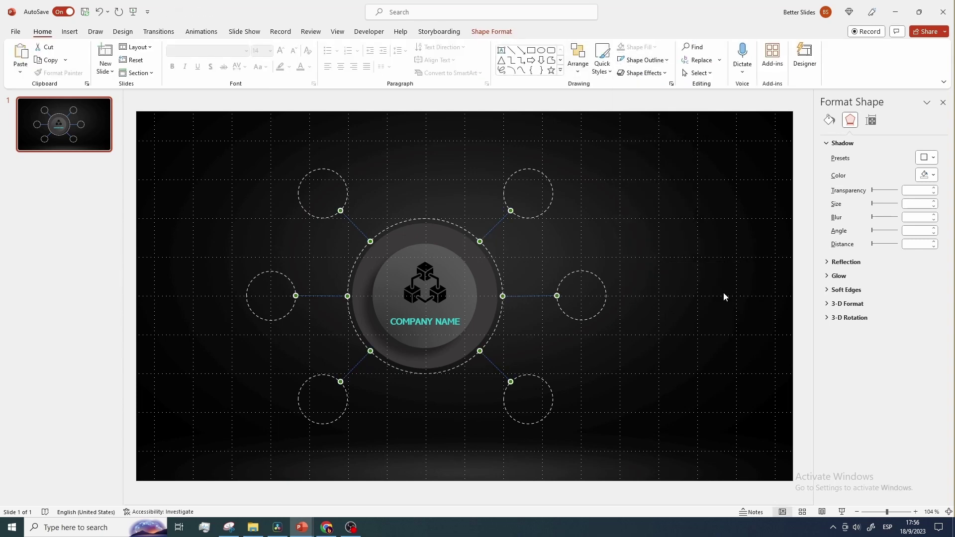
{"action": "left_click", "coordinate": [621, 60]}
{"action": "left_click", "coordinate": [871, 120]}
{"action": "left_click", "coordinate": [829, 120]}
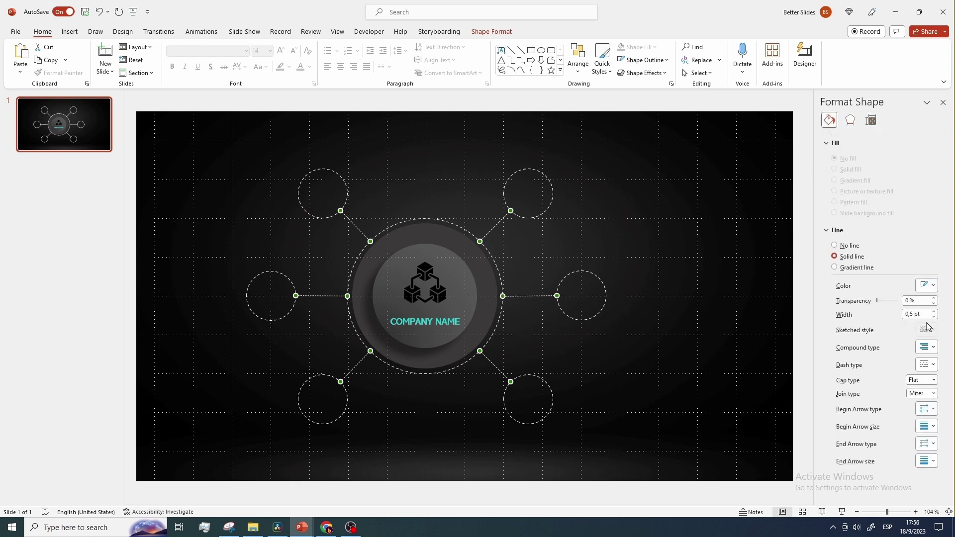
{"action": "left_click_drag", "start_coordinate": [923, 314], "coordinate": [911, 315]}
{"action": "type", "text": "1"}
{"action": "key", "text": "Return"}
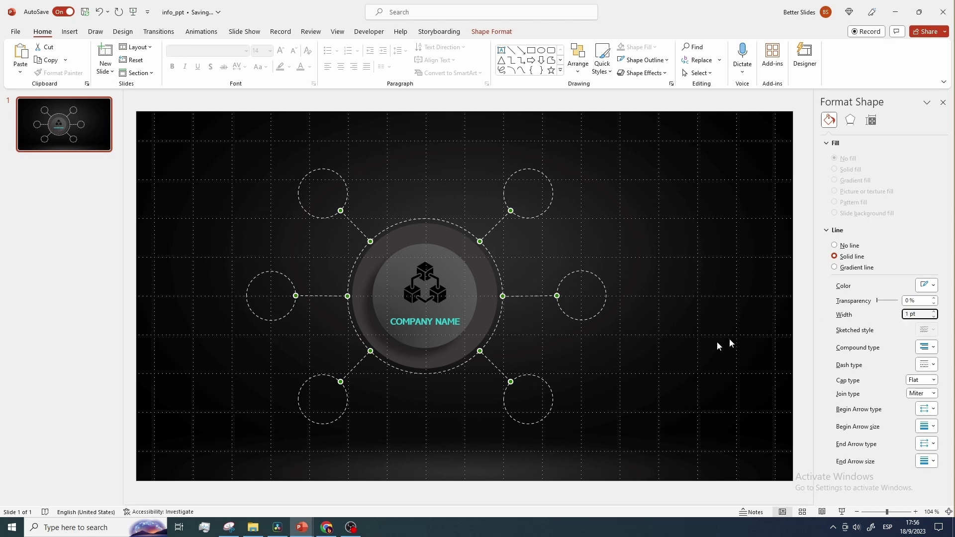
{"action": "left_click", "coordinate": [576, 373]}
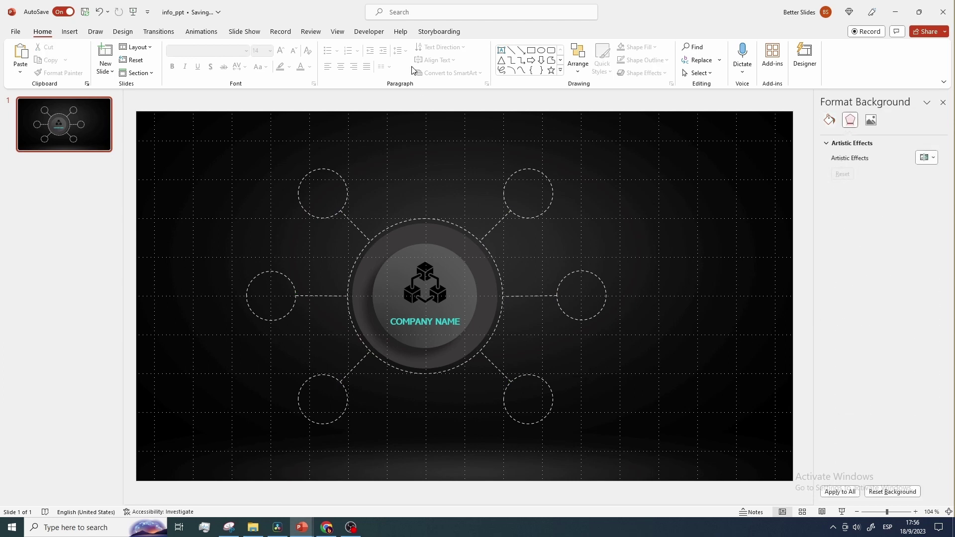
Add a small triangle above the centre circle and move the whole diagram left.
{"action": "left_click", "coordinate": [501, 60]}
{"action": "left_click", "coordinate": [410, 169]}
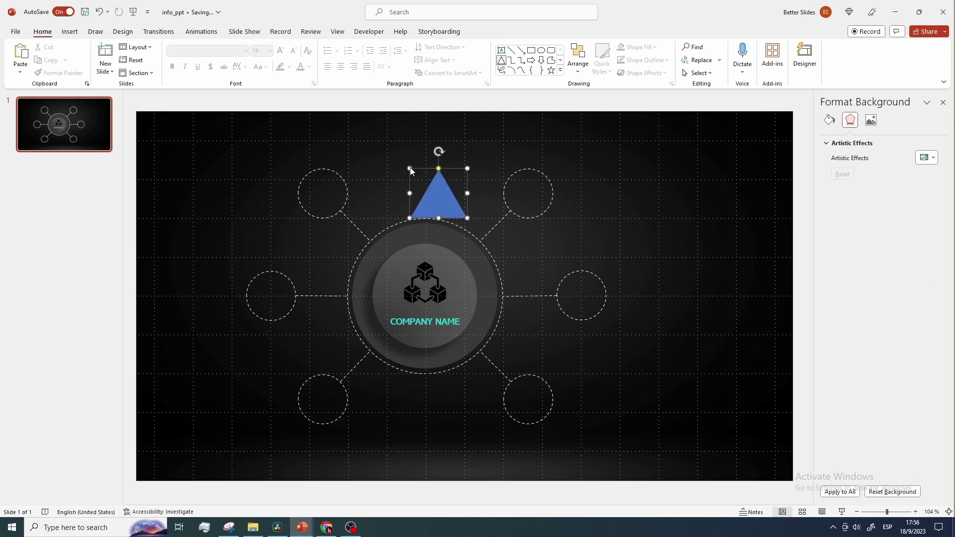
{"action": "left_click_drag", "start_coordinate": [467, 217], "coordinate": [427, 233]}
{"action": "left_click_drag", "start_coordinate": [155, 99], "coordinate": [670, 490]}
{"action": "left_click_drag", "start_coordinate": [495, 330], "coordinate": [403, 329]}
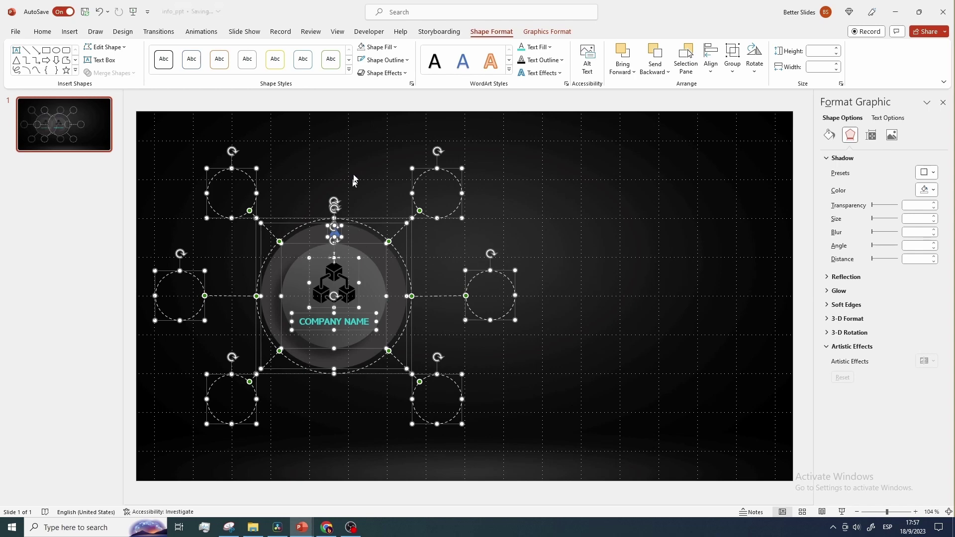
Group the small triangle with the central circle.
{"action": "key", "text": "Escape"}
{"action": "left_click", "coordinate": [335, 232]}
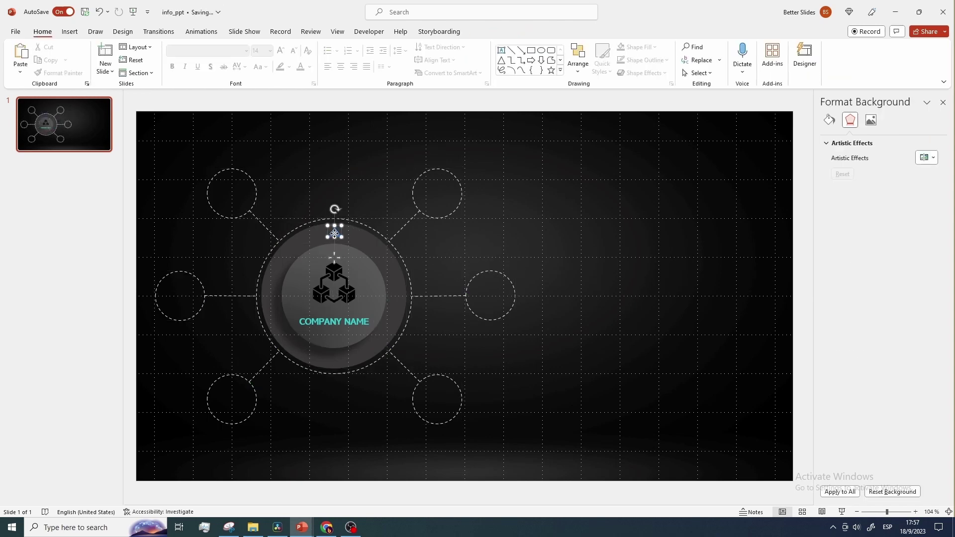
{"action": "left_click", "coordinate": [366, 244], "text": "shift"}
{"action": "right_click", "coordinate": [367, 244]}
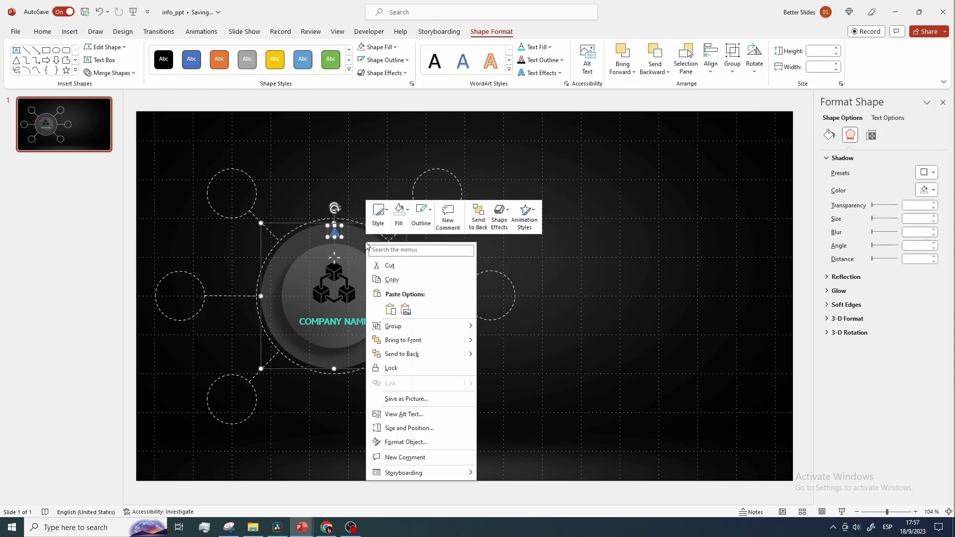
{"action": "mouse_move", "coordinate": [420, 327]}
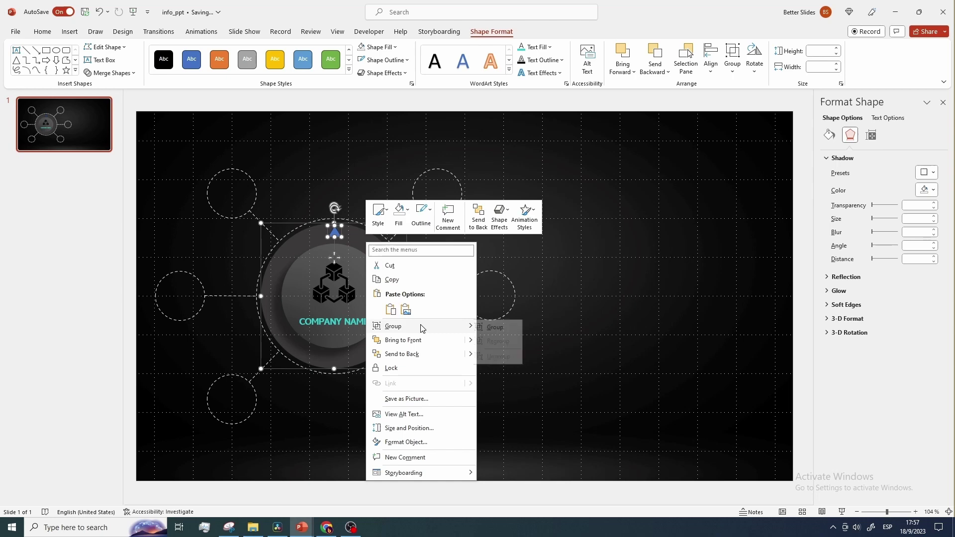
{"action": "left_click", "coordinate": [499, 332]}
{"action": "right_click", "coordinate": [350, 267]}
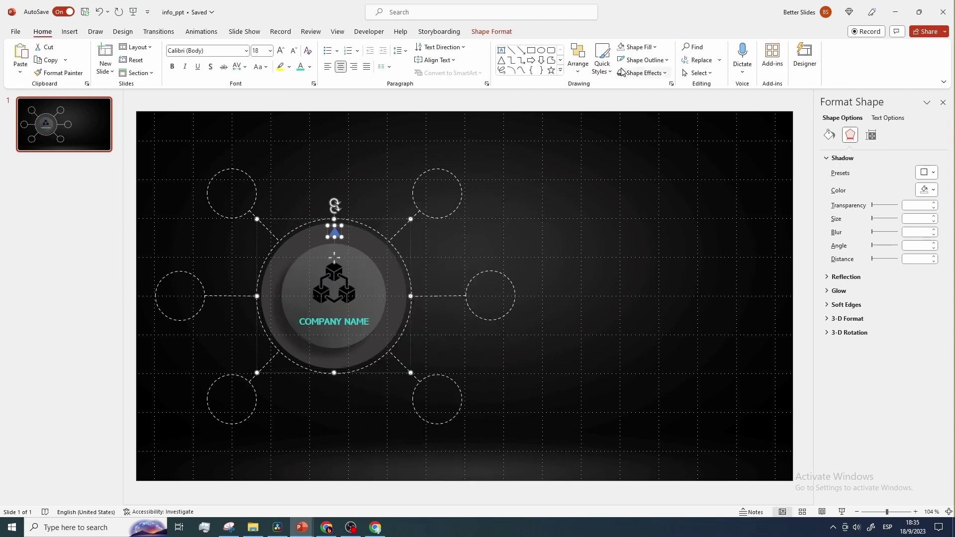
Fill the triangle gray and remove its outline.
{"action": "left_click", "coordinate": [637, 47]}
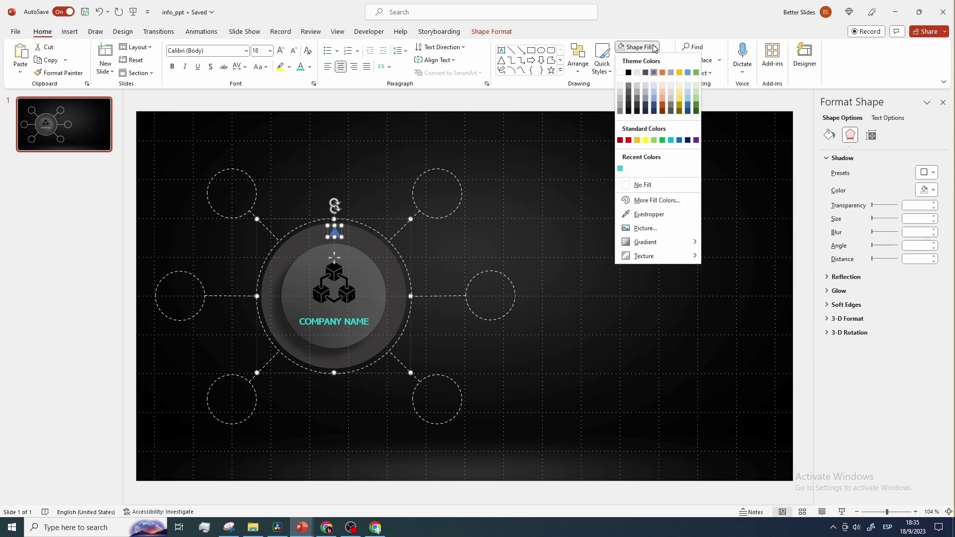
{"action": "left_click", "coordinate": [623, 110]}
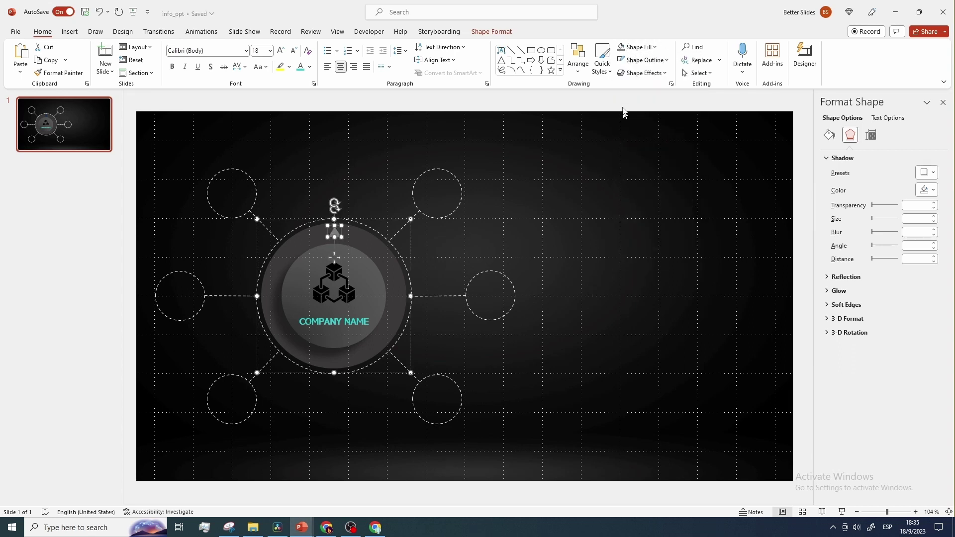
{"action": "left_click", "coordinate": [659, 60]}
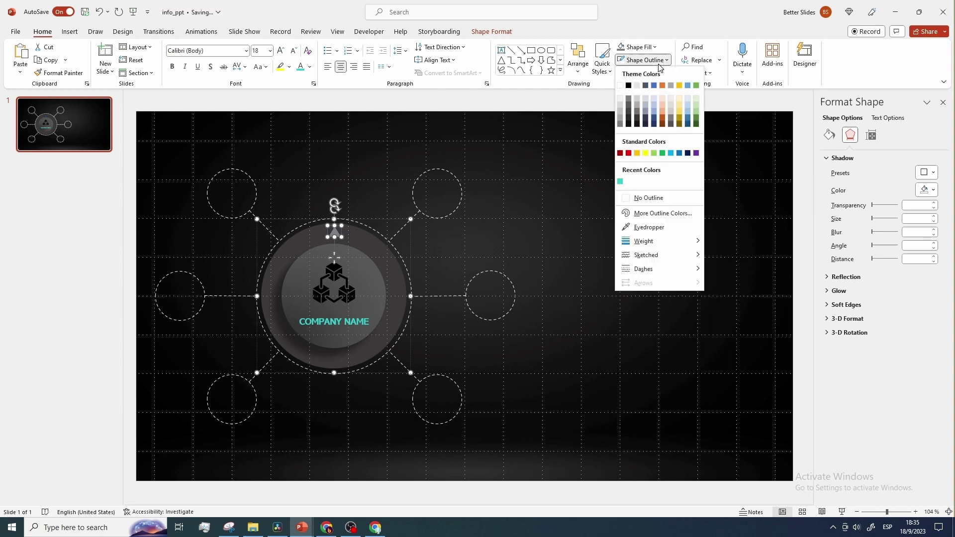
{"action": "left_click", "coordinate": [636, 198]}
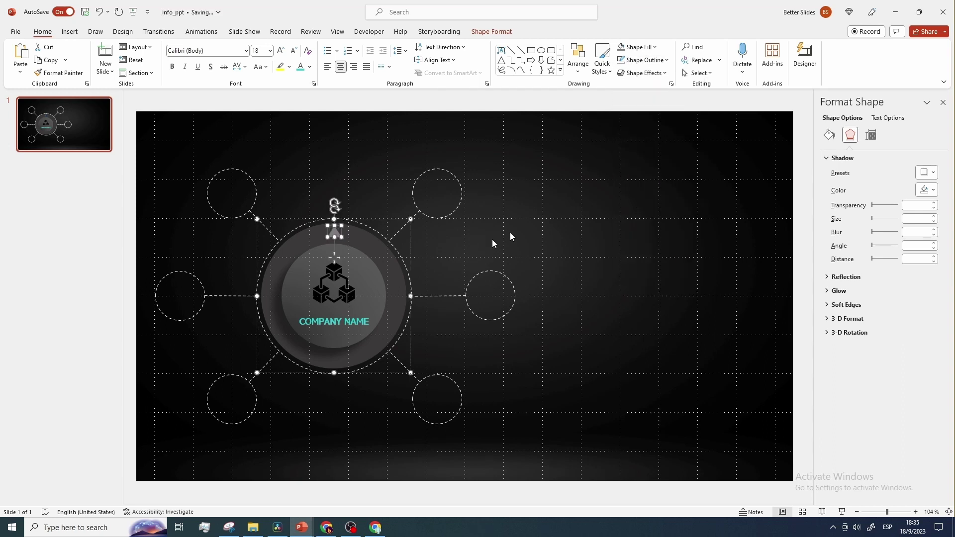
Make the stacked-cubes icon white.
{"action": "left_click", "coordinate": [332, 282]}
{"action": "left_click", "coordinate": [638, 48]}
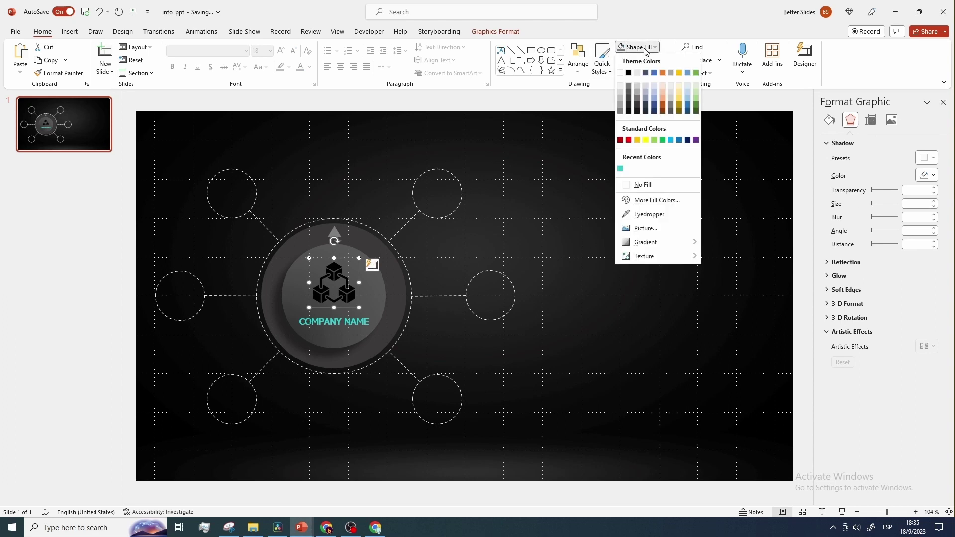
{"action": "left_click", "coordinate": [621, 74]}
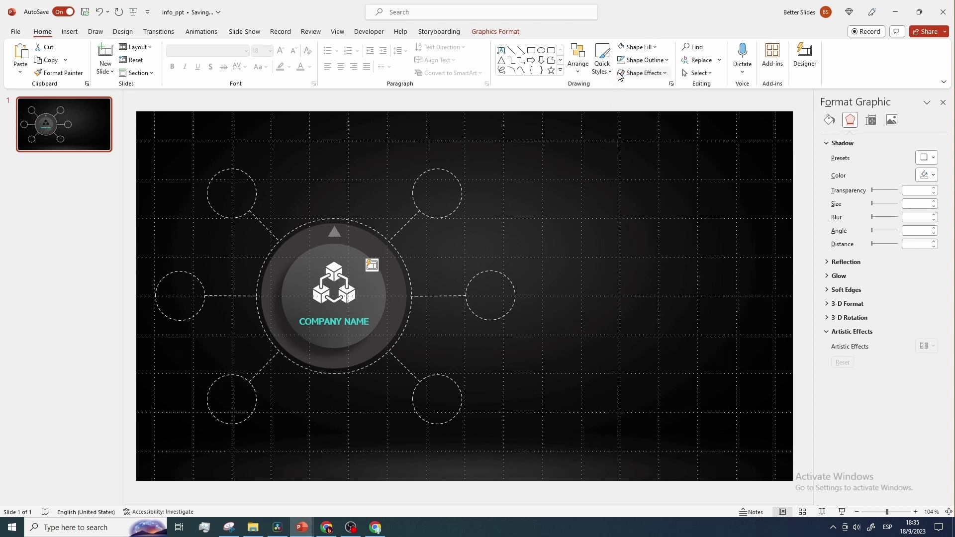
{"action": "left_click", "coordinate": [525, 221]}
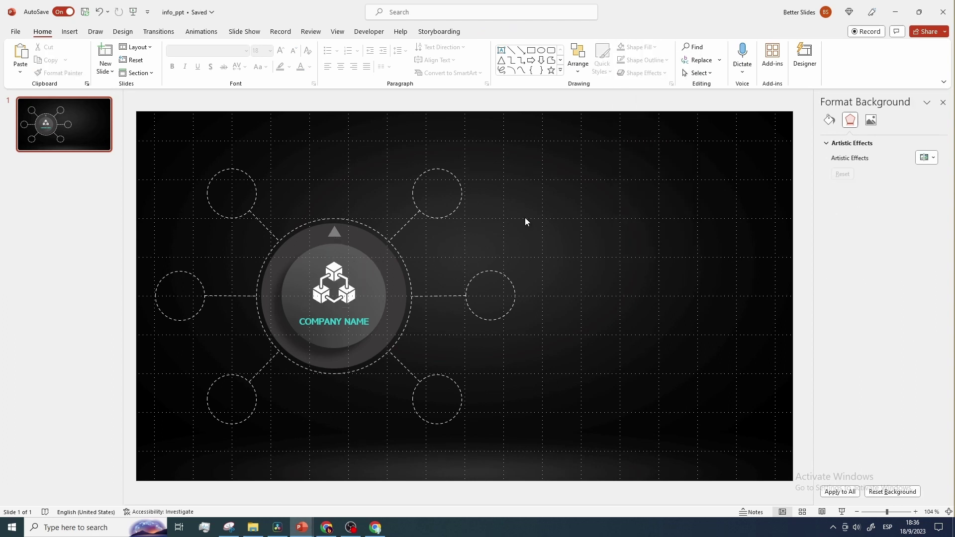
Draw a tall thin vertical bar right of the diagram and fill it teal.
{"action": "left_click", "coordinate": [531, 50]}
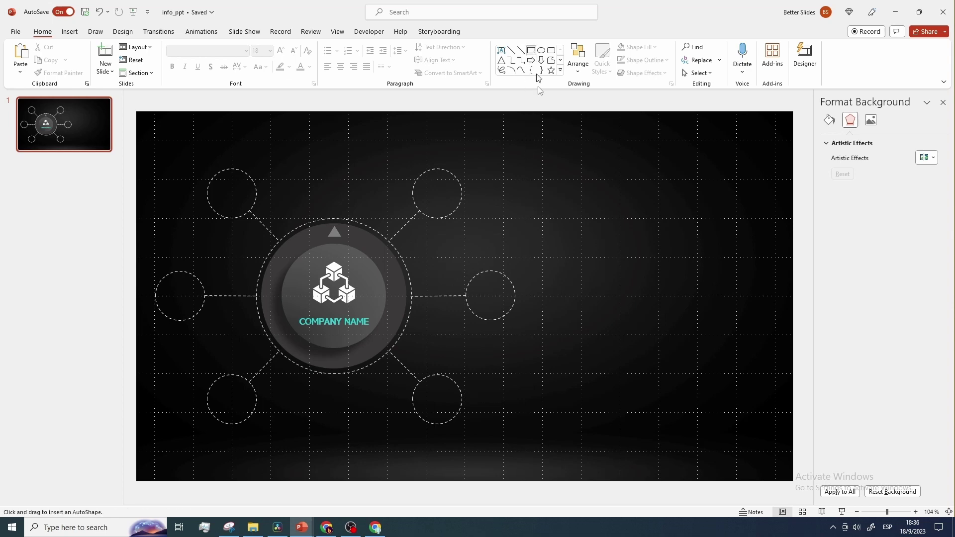
{"action": "left_click_drag", "start_coordinate": [543, 194], "coordinate": [546, 424]}
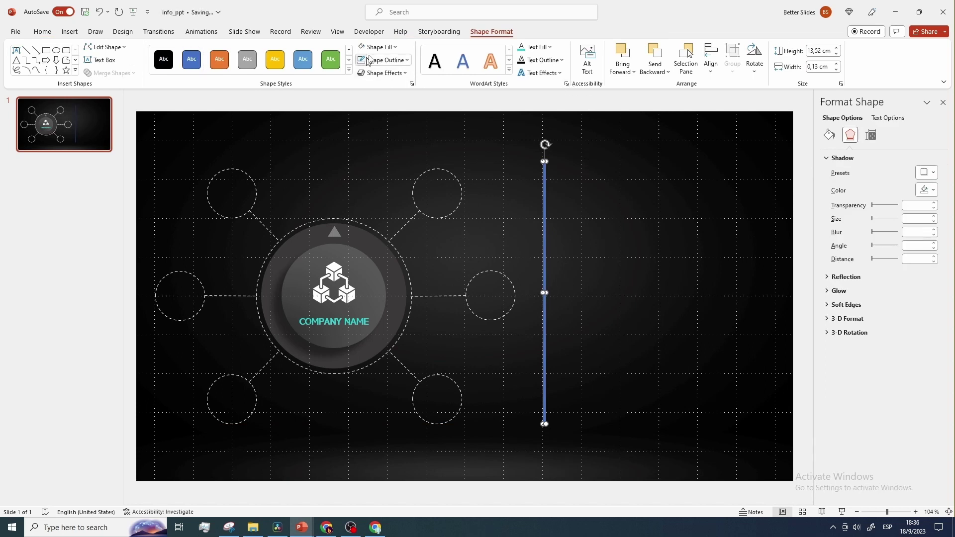
{"action": "left_click", "coordinate": [384, 47]}
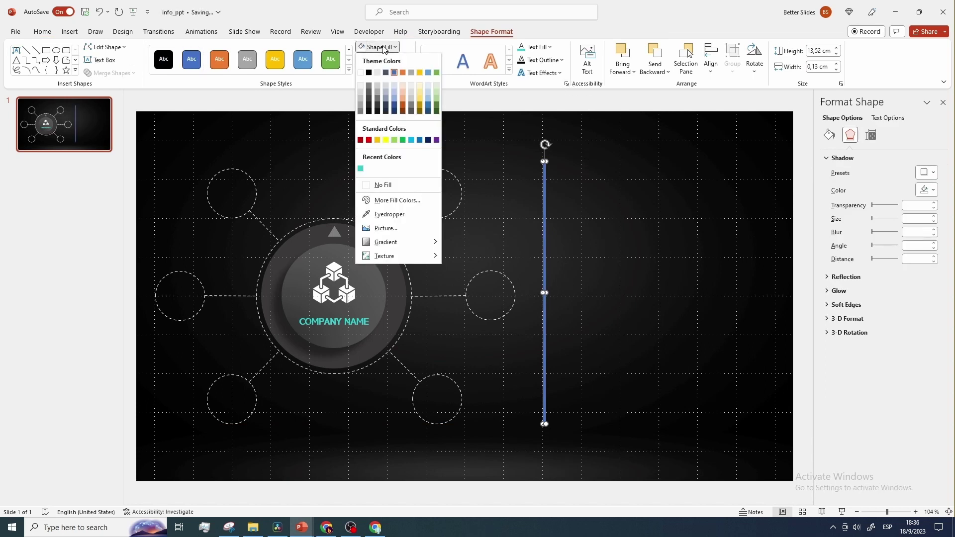
{"action": "left_click", "coordinate": [361, 169]}
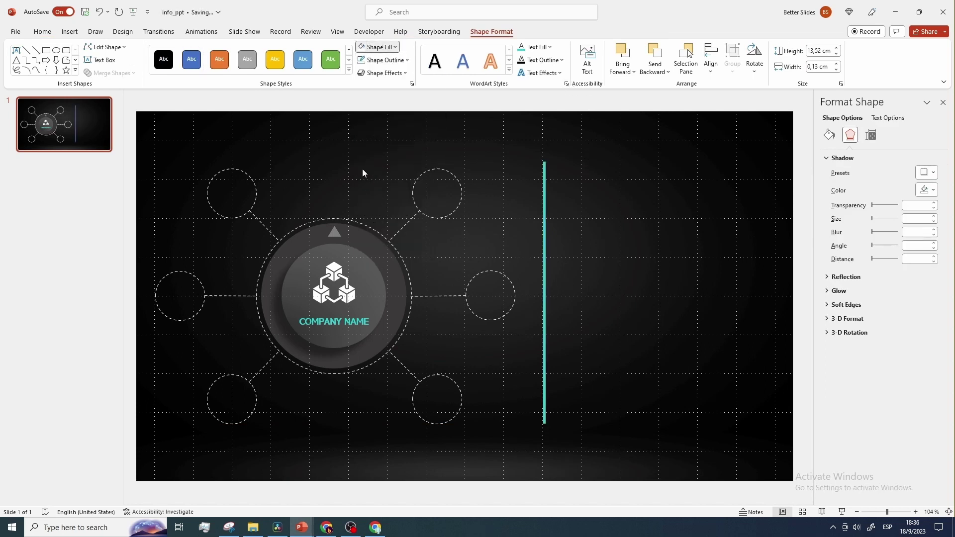
{"action": "left_click", "coordinate": [563, 334]}
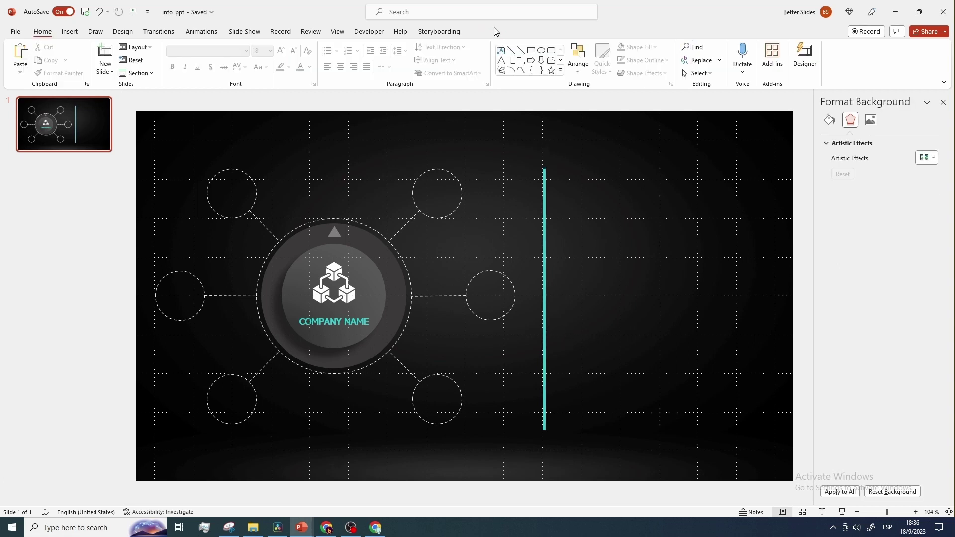
Add the 40 pt title THIS IS THE PRESENTATION TITLE, with PRESENTATION teal and TITLE white.
{"action": "left_click", "coordinate": [501, 51]}
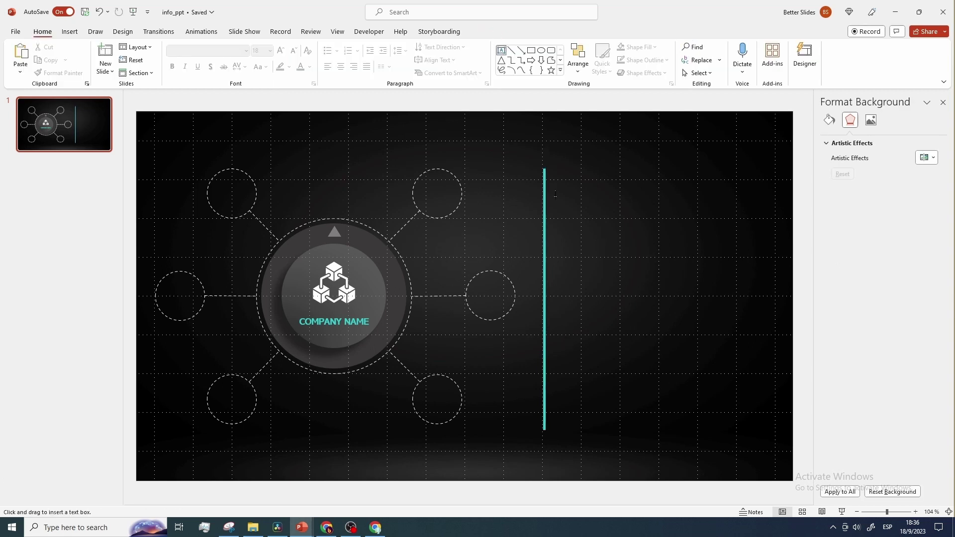
{"action": "left_click_drag", "start_coordinate": [555, 199], "coordinate": [674, 313]}
{"action": "left_click_drag", "start_coordinate": [768, 394], "coordinate": [774, 393]}
{"action": "type", "text": "THIS IS THE PRESENTATION TITLE"}
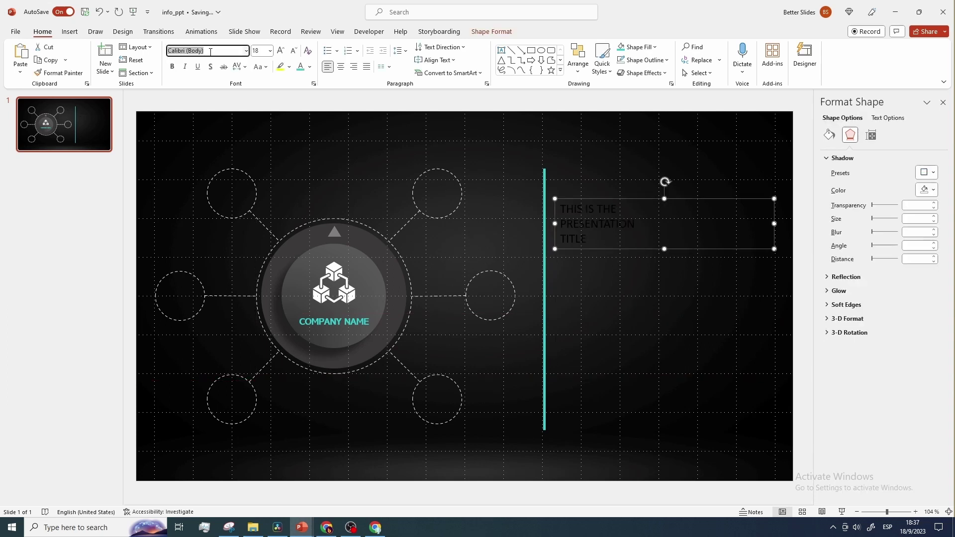
{"action": "key", "text": "ctrl+shift+greater"}
{"action": "key", "text": "ctrl+shift+greater"}
{"action": "key", "text": "ctrl+shift+greater"}
{"action": "key", "text": "ctrl+shift+greater"}
{"action": "key", "text": "ctrl+shift+greater"}
{"action": "key", "text": "ctrl+shift+greater"}
{"action": "double_click", "coordinate": [749, 246]}
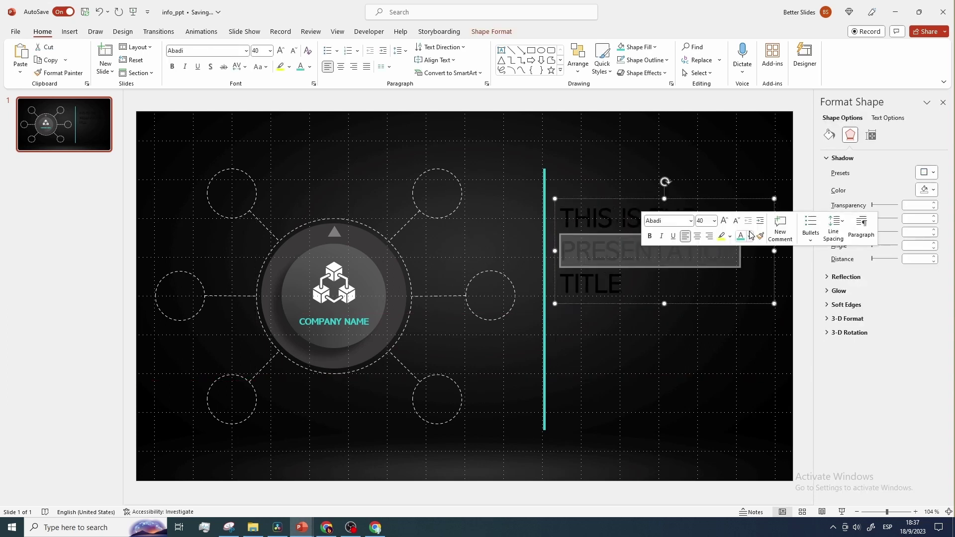
{"action": "left_click", "coordinate": [741, 236]}
{"action": "double_click", "coordinate": [605, 281]}
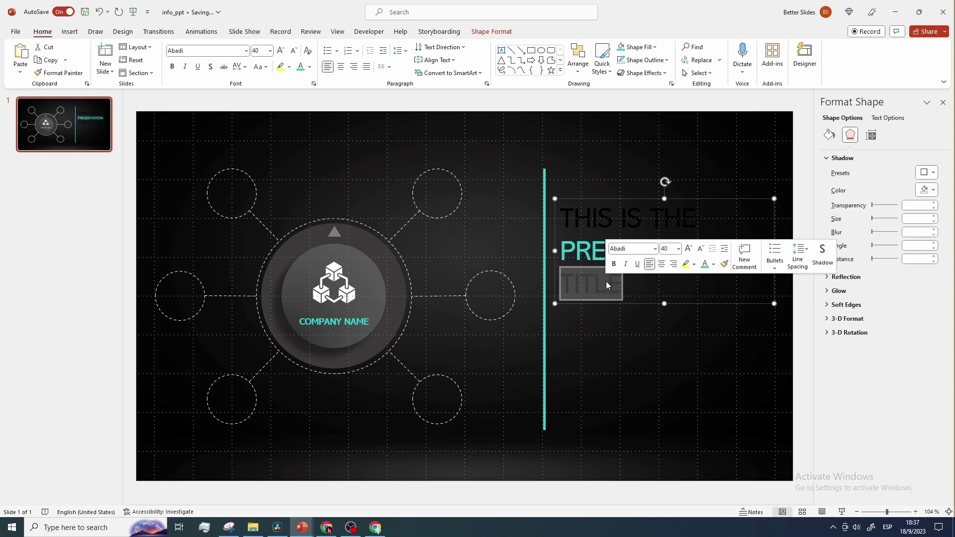
{"action": "left_click", "coordinate": [714, 264]}
{"action": "left_click", "coordinate": [713, 289]}
{"action": "left_click", "coordinate": [674, 352]}
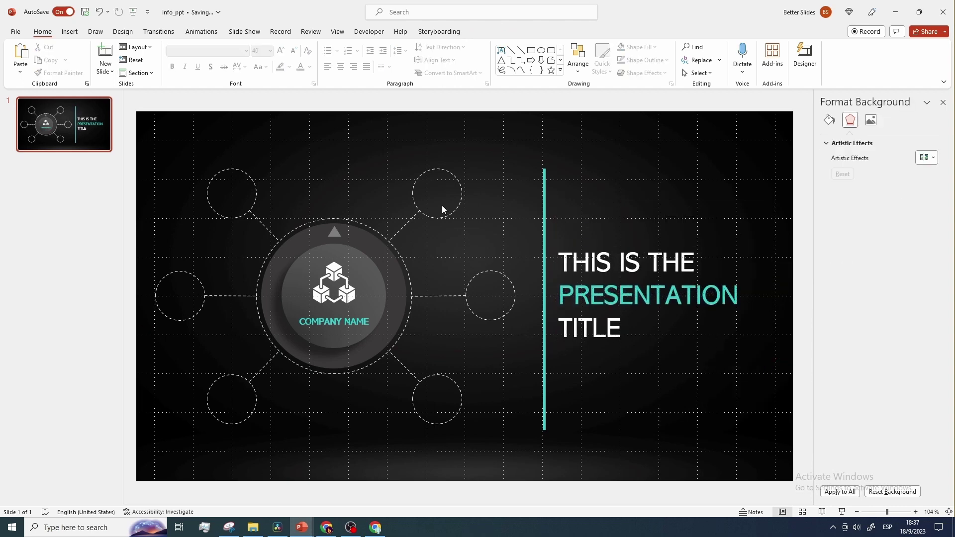
{"action": "left_click", "coordinate": [54, 122]}
Duplicate the first slide as slide 2 and fill its central ring teal.
{"action": "key", "text": "Return"}
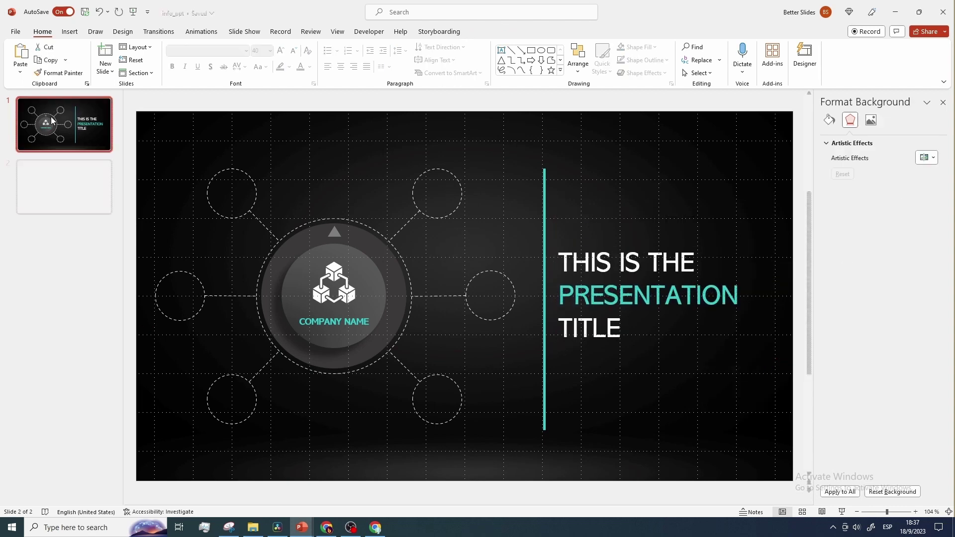
{"action": "left_click", "coordinate": [390, 268]}
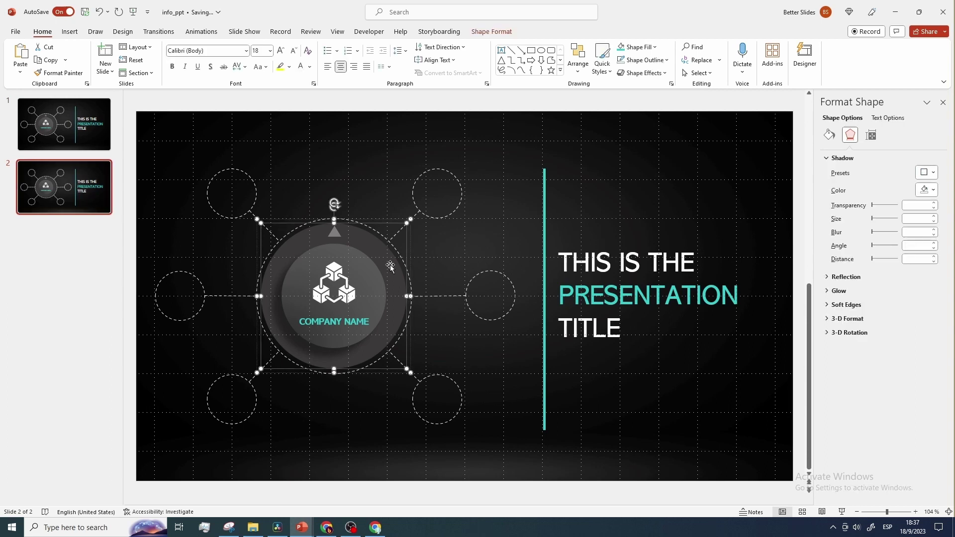
{"action": "left_click", "coordinate": [621, 48]}
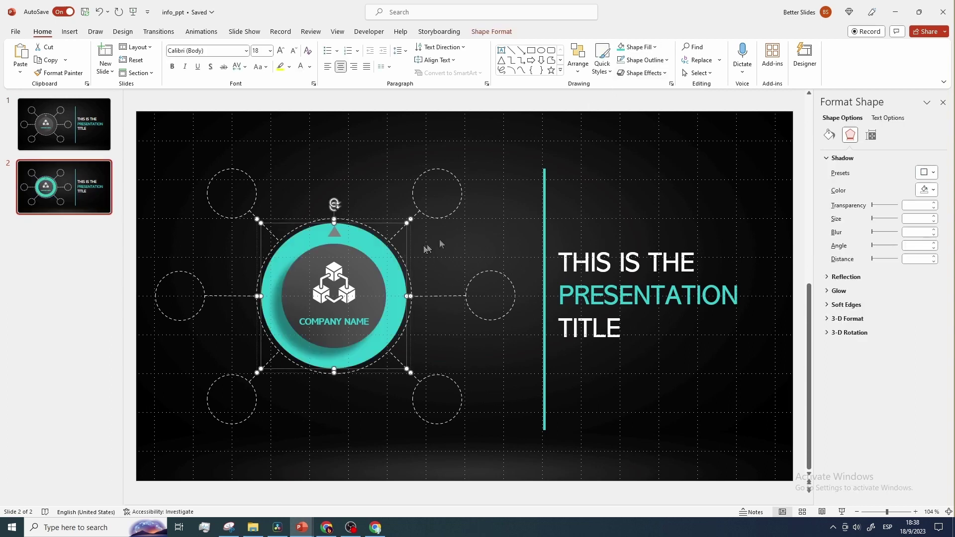
Recolour the triangle's outline and rotate the central group so the triangle points upper-right.
{"action": "left_click", "coordinate": [334, 232]}
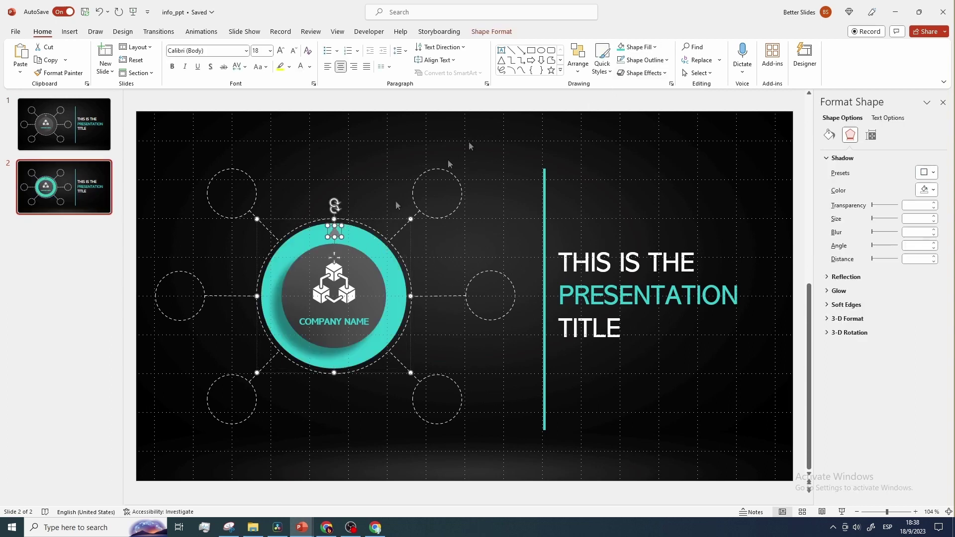
{"action": "left_click", "coordinate": [644, 58]}
{"action": "left_click", "coordinate": [621, 74]}
{"action": "left_click", "coordinate": [386, 258]}
{"action": "left_click", "coordinate": [359, 233]}
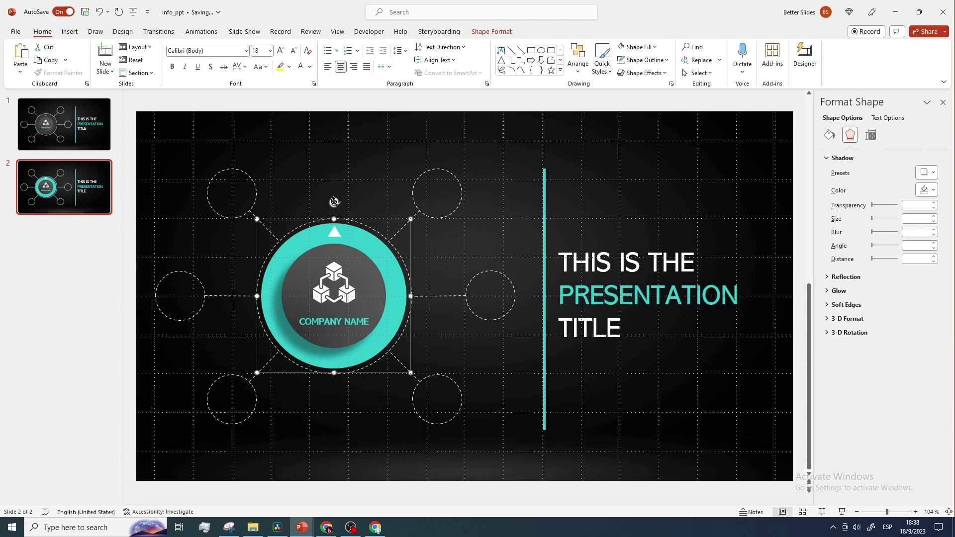
{"action": "left_click_drag", "start_coordinate": [333, 202], "coordinate": [403, 228]}
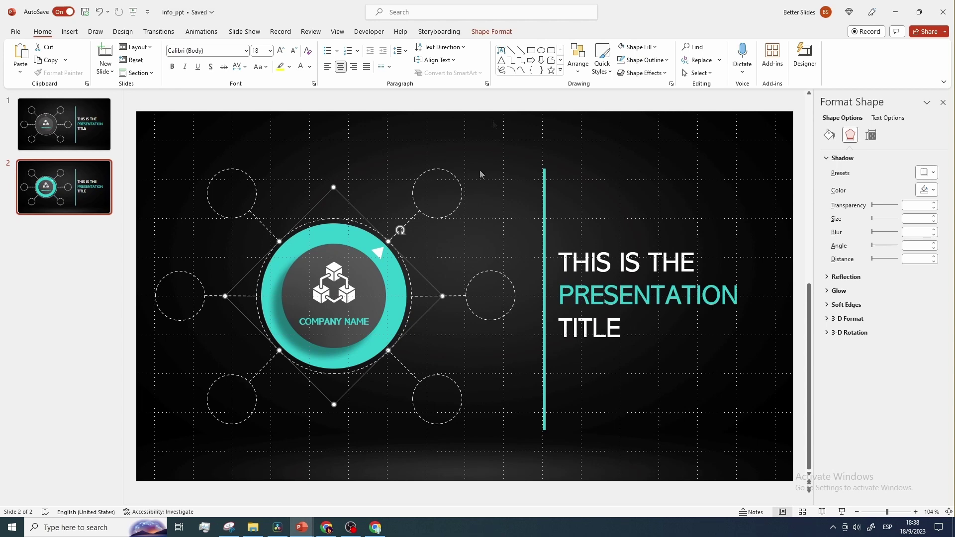
Insert a white circle sized 2,19 cm by 2,19 cm.
{"action": "left_click", "coordinate": [541, 50]}
{"action": "left_click", "coordinate": [494, 184]}
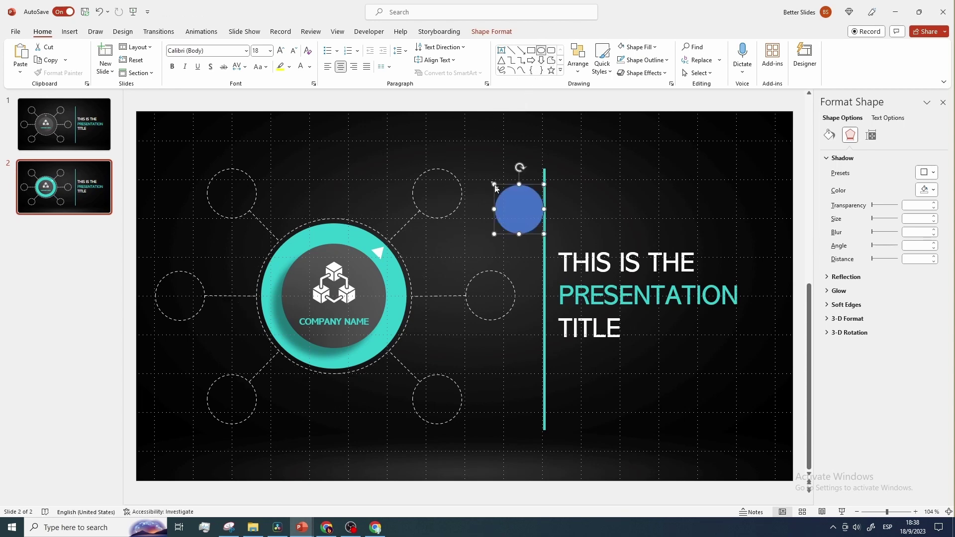
{"action": "left_click", "coordinate": [817, 51]}
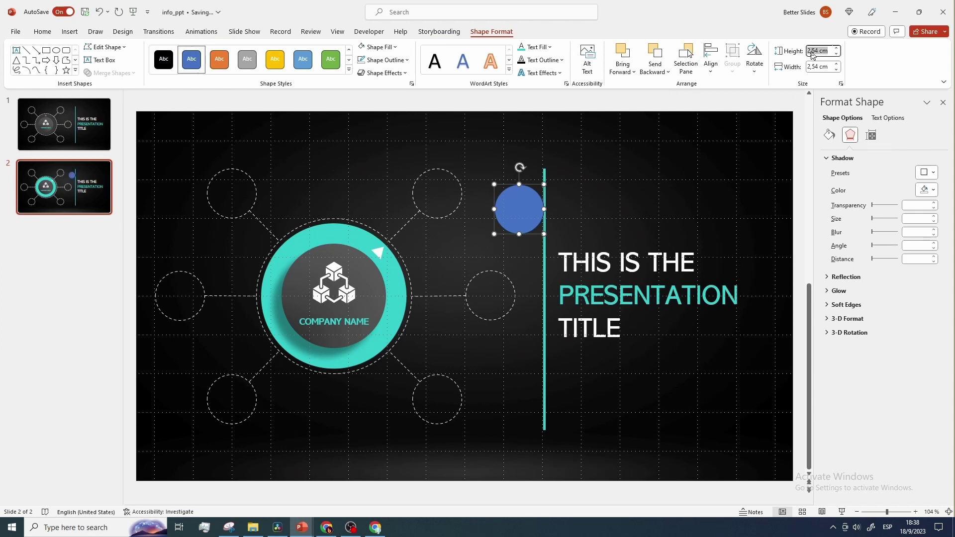
{"action": "type", "text": "2,19"}
{"action": "key", "text": "Return"}
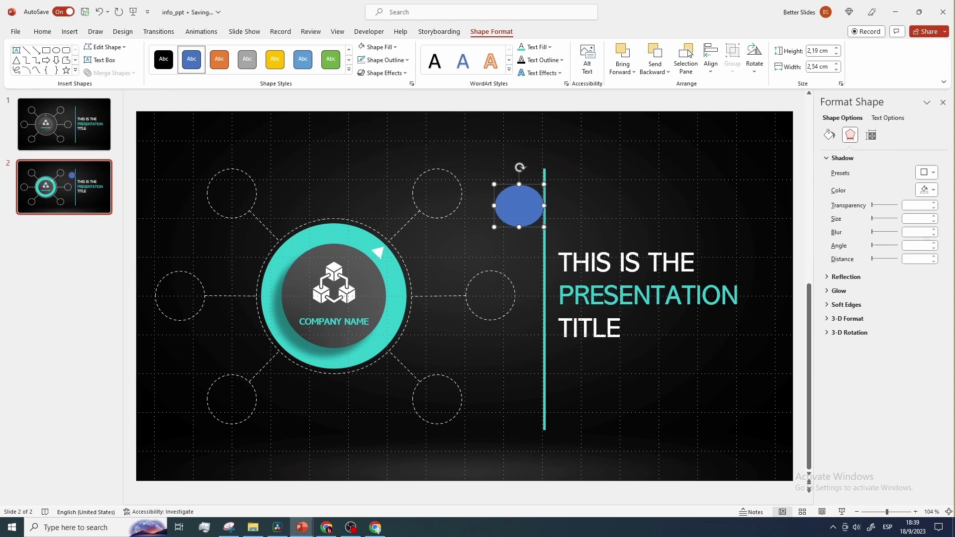
{"action": "left_click", "coordinate": [813, 66]}
{"action": "type", "text": "2,19"}
{"action": "key", "text": "Return"}
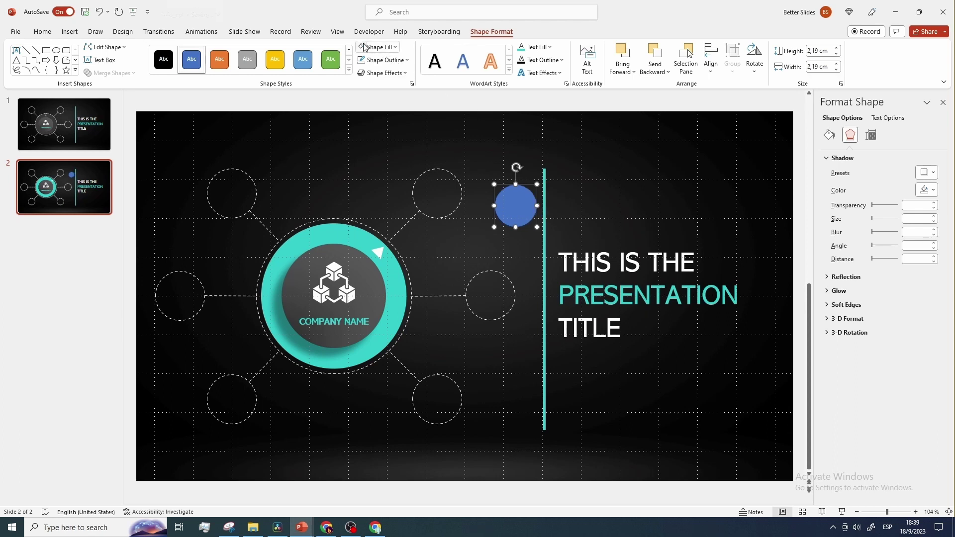
{"action": "left_click", "coordinate": [365, 47]}
Move the white circle onto the upper-right dashed circle and align both centre and middle.
{"action": "left_click_drag", "start_coordinate": [513, 204], "coordinate": [436, 191]}
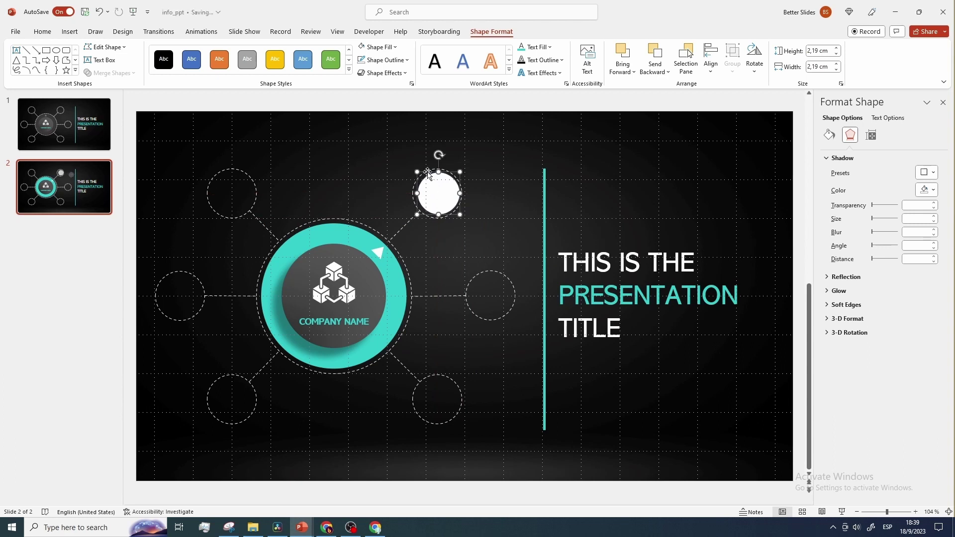
{"action": "left_click", "coordinate": [427, 170], "text": "shift"}
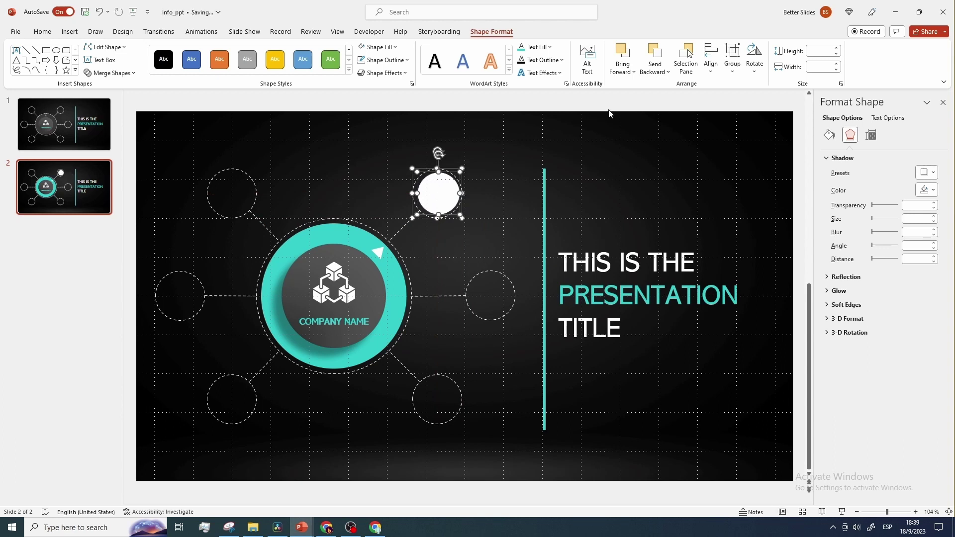
{"action": "left_click", "coordinate": [710, 58]}
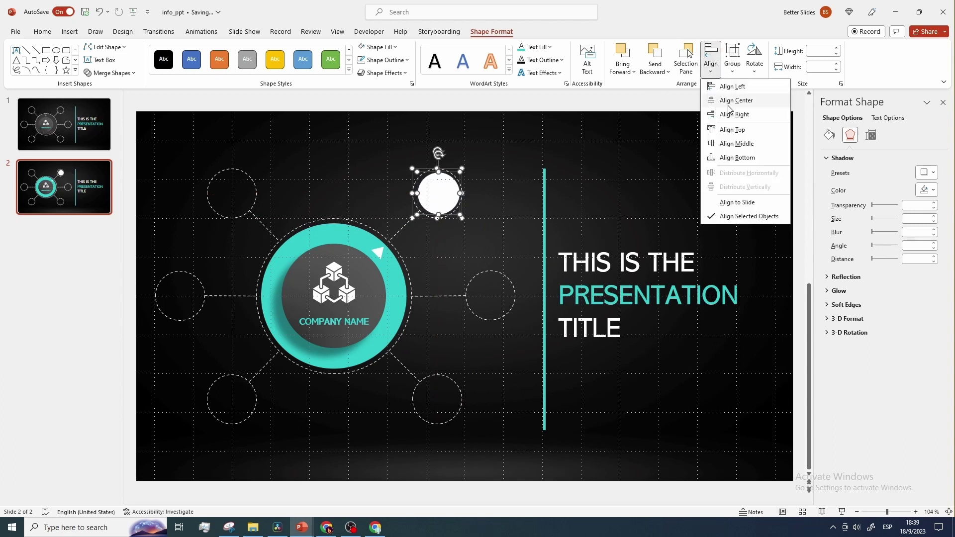
{"action": "left_click", "coordinate": [736, 100]}
{"action": "left_click", "coordinate": [711, 75]}
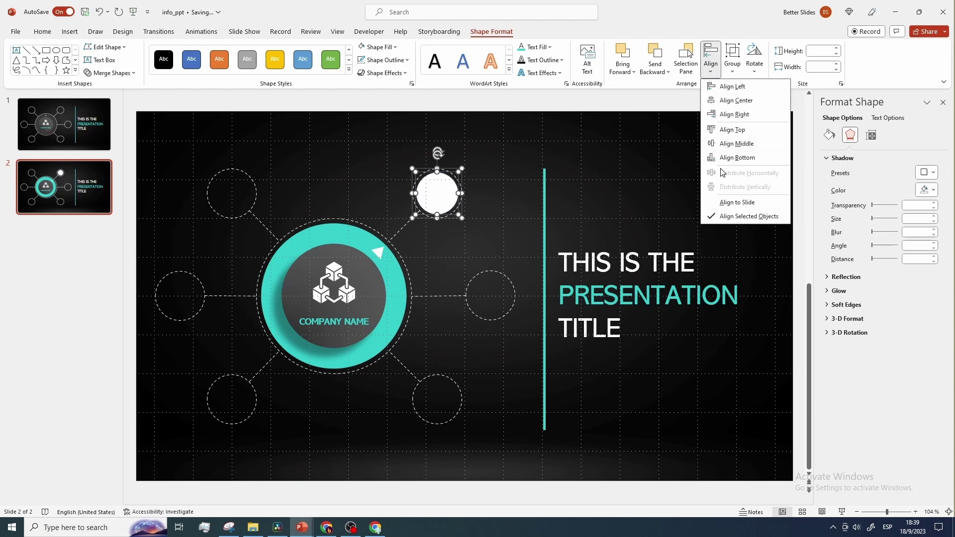
{"action": "left_click", "coordinate": [737, 144]}
{"action": "left_click", "coordinate": [497, 218]}
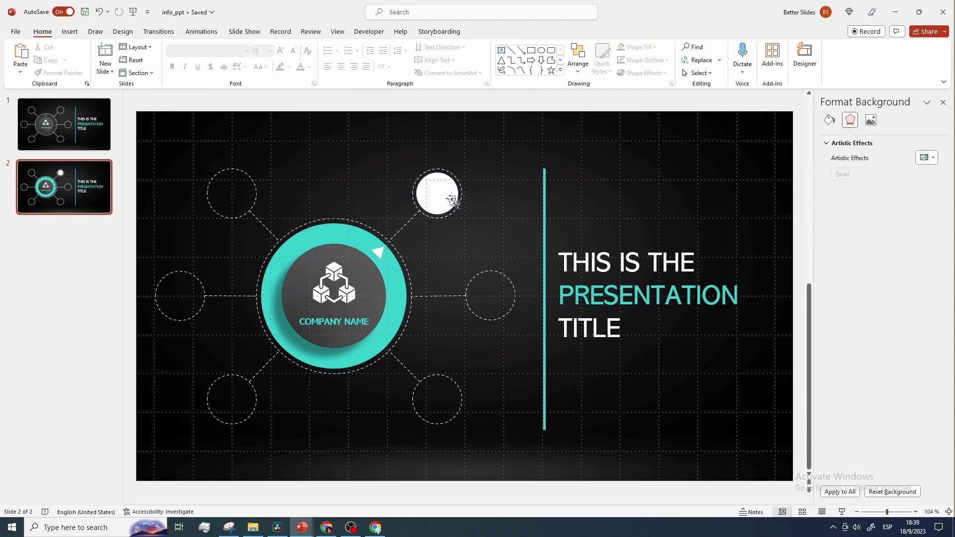
{"action": "left_click", "coordinate": [452, 200]}
{"action": "left_click", "coordinate": [437, 193]}
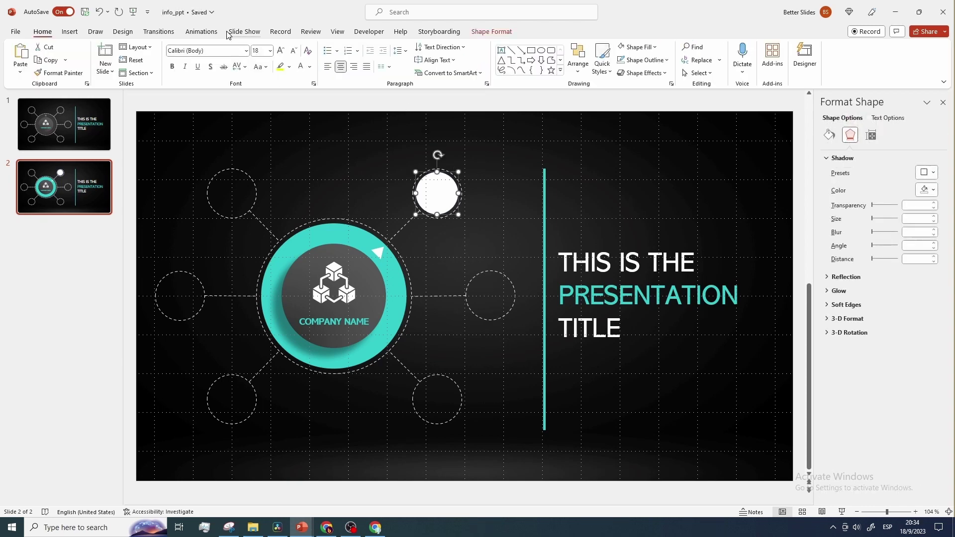
Give the white circle a Fade animation starting With Previous.
{"action": "left_click", "coordinate": [204, 32]}
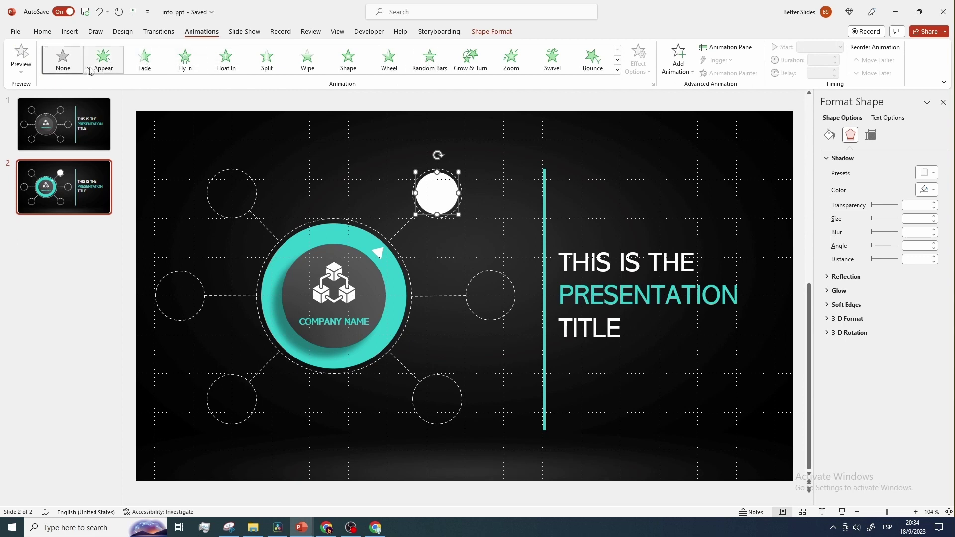
{"action": "left_click", "coordinate": [145, 59]}
{"action": "left_click", "coordinate": [829, 48]}
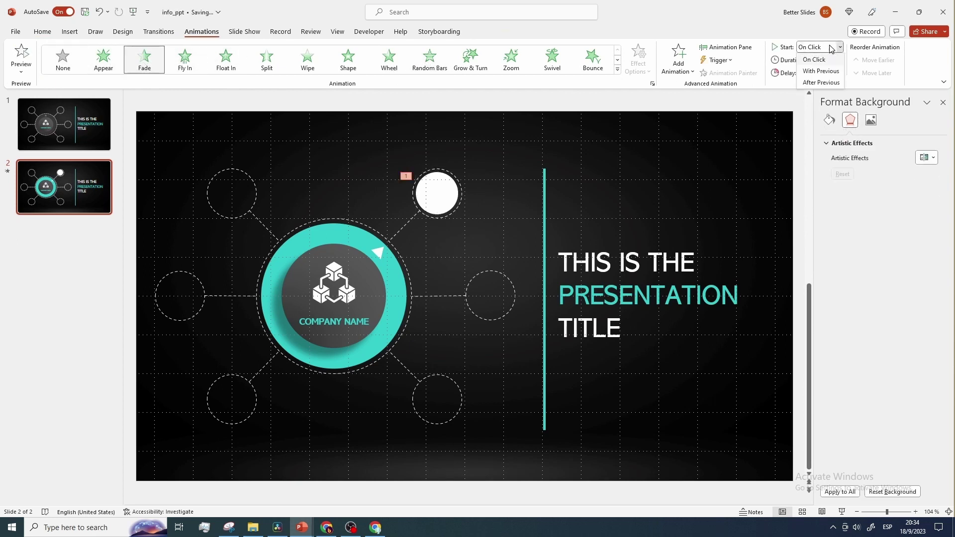
{"action": "left_click", "coordinate": [819, 71]}
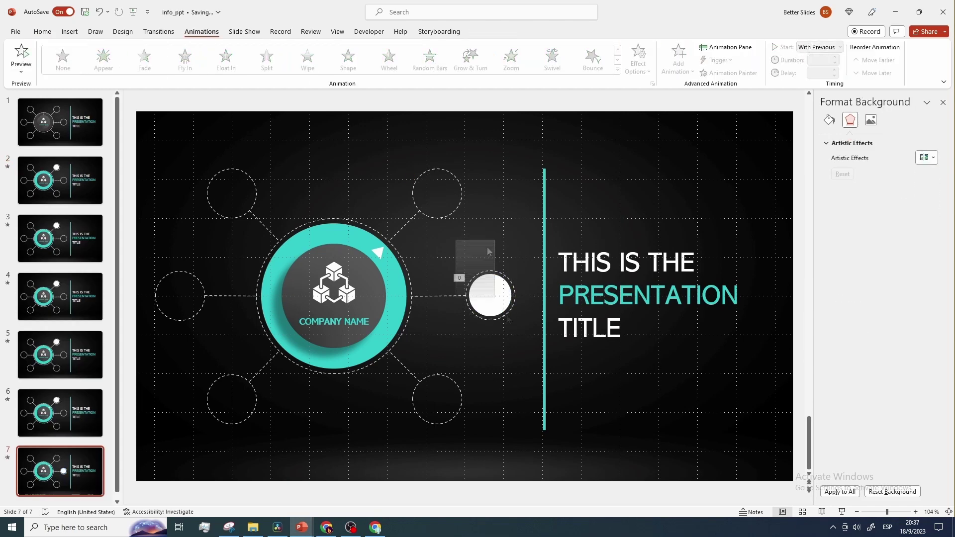
Move slide 7 to third position and shift the white circles on slides 4 and 5 to the bottom-right and bottom-left spots.
{"action": "left_click_drag", "start_coordinate": [68, 464], "coordinate": [48, 297]}
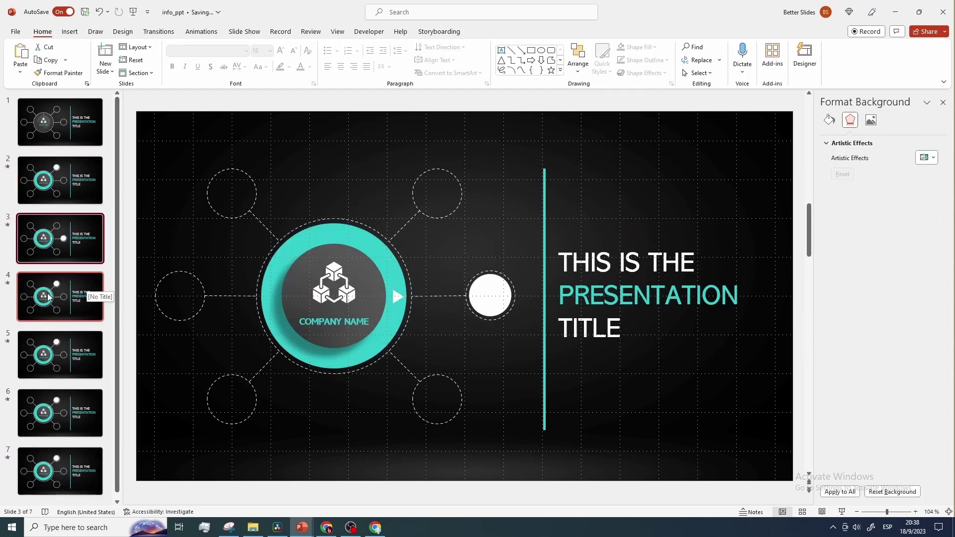
{"action": "left_click", "coordinate": [49, 296]}
{"action": "left_click_drag", "start_coordinate": [438, 193], "coordinate": [437, 398]}
{"action": "left_click", "coordinate": [578, 57]}
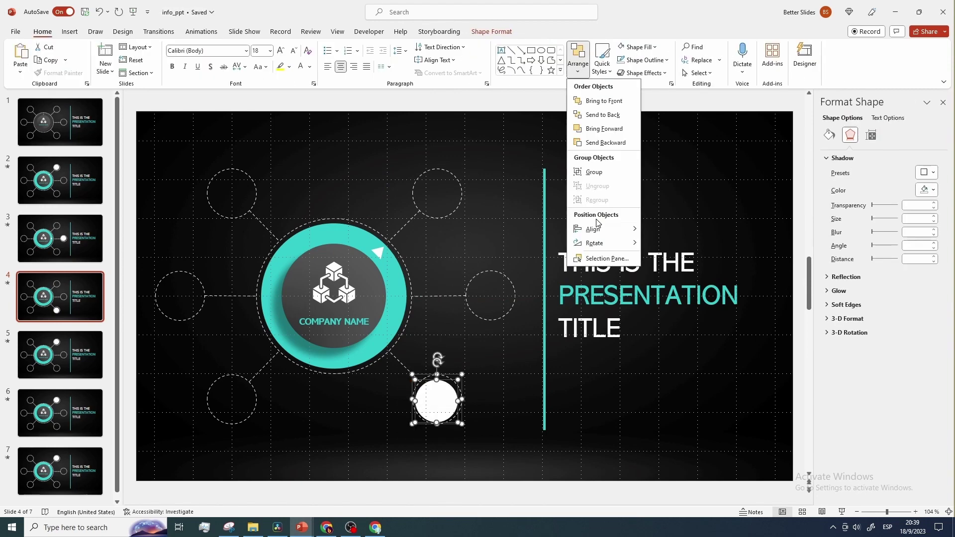
{"action": "left_click", "coordinate": [405, 357]}
{"action": "scroll", "coordinate": [450, 313], "scroll_direction": "down", "scroll_amount": 1}
{"action": "left_click_drag", "start_coordinate": [437, 193], "coordinate": [232, 398]}
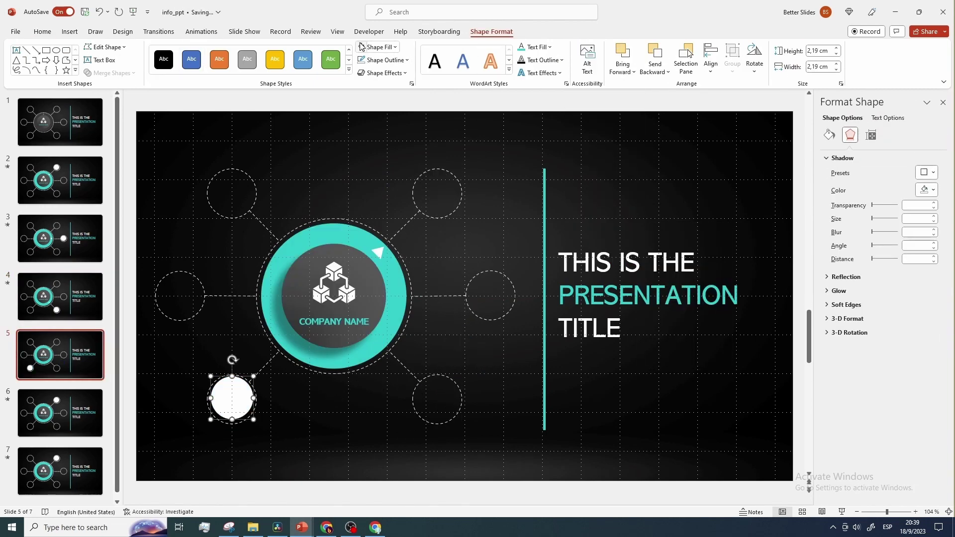
Set the white circle's width on slide 6 to 2,1 cm.
{"action": "left_click", "coordinate": [60, 413]}
{"action": "left_click", "coordinate": [191, 59]}
{"action": "type", "text": "2,1"}
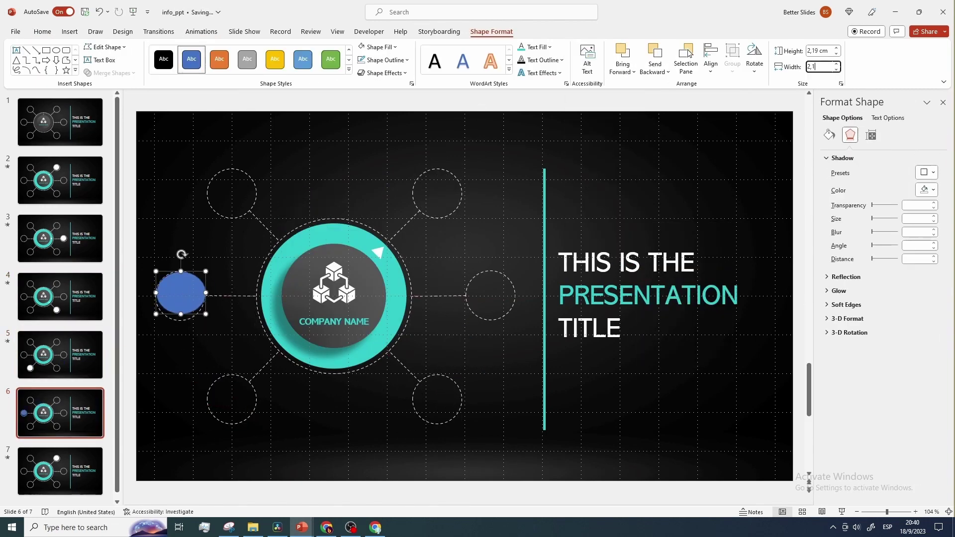
{"action": "left_click", "coordinate": [43, 31]}
{"action": "left_click", "coordinate": [578, 57]}
{"action": "key", "text": "ctrl+z"}
On slide 7, move the white circle to the upper-left node.
{"action": "left_click", "coordinate": [201, 32]}
{"action": "left_click", "coordinate": [60, 471]}
{"action": "left_click_drag", "start_coordinate": [437, 193], "coordinate": [222, 186]}
{"action": "left_click", "coordinate": [491, 31]}
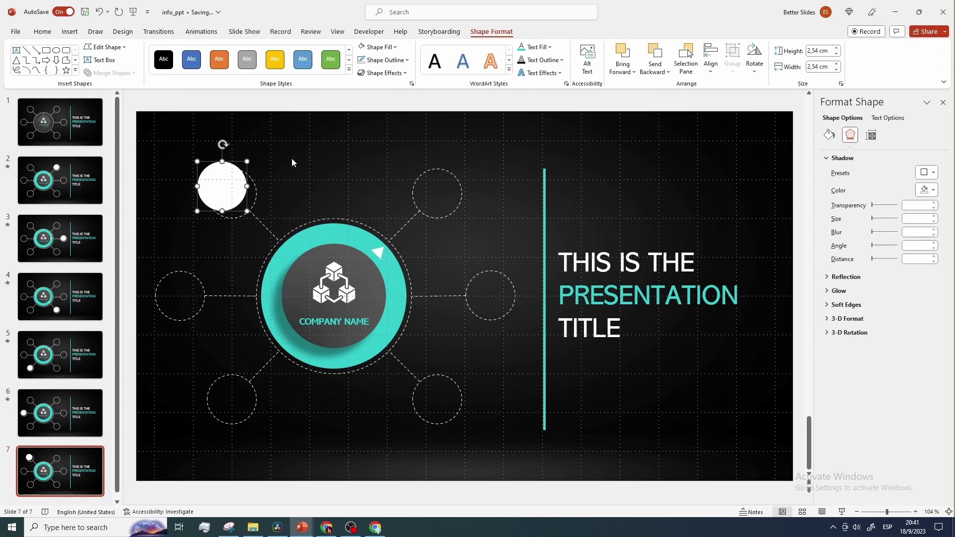
Adjust slide 5's diamond lines around the central ring, then return to slide 7.
{"action": "left_click", "coordinate": [43, 31]}
{"action": "scroll", "coordinate": [399, 301], "scroll_direction": "up", "scroll_amount": 2}
{"action": "left_click", "coordinate": [399, 301]}
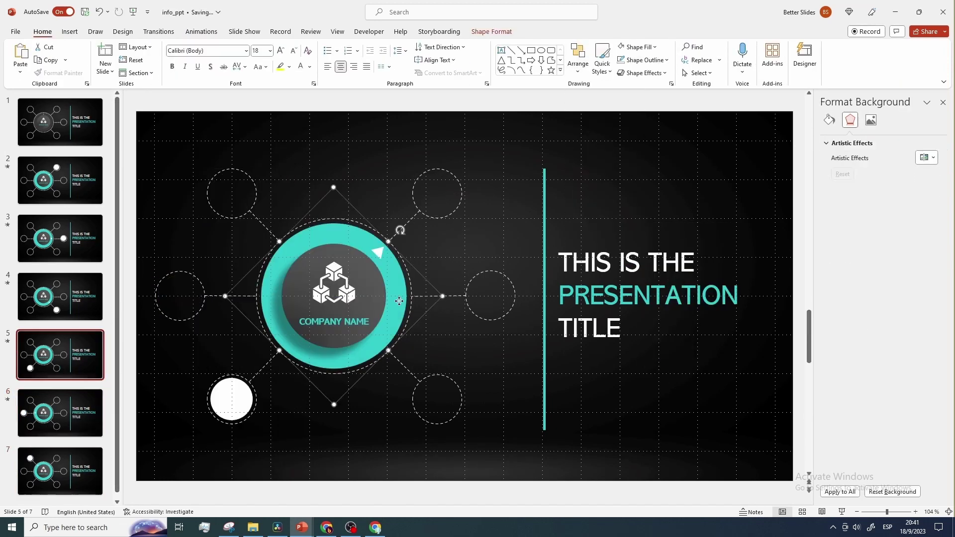
{"action": "left_click", "coordinate": [55, 356]}
{"action": "key", "text": "ctrl+v"}
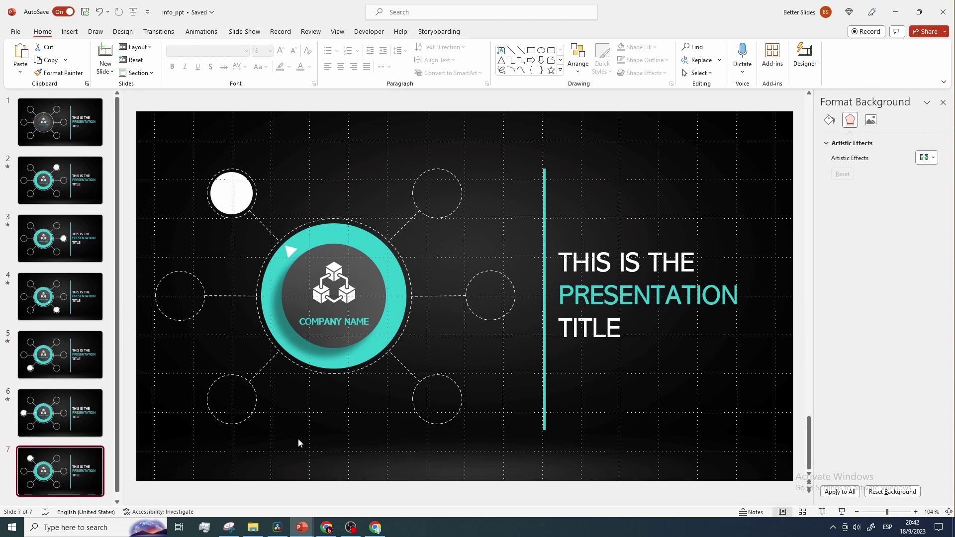
{"action": "left_click", "coordinate": [55, 472]}
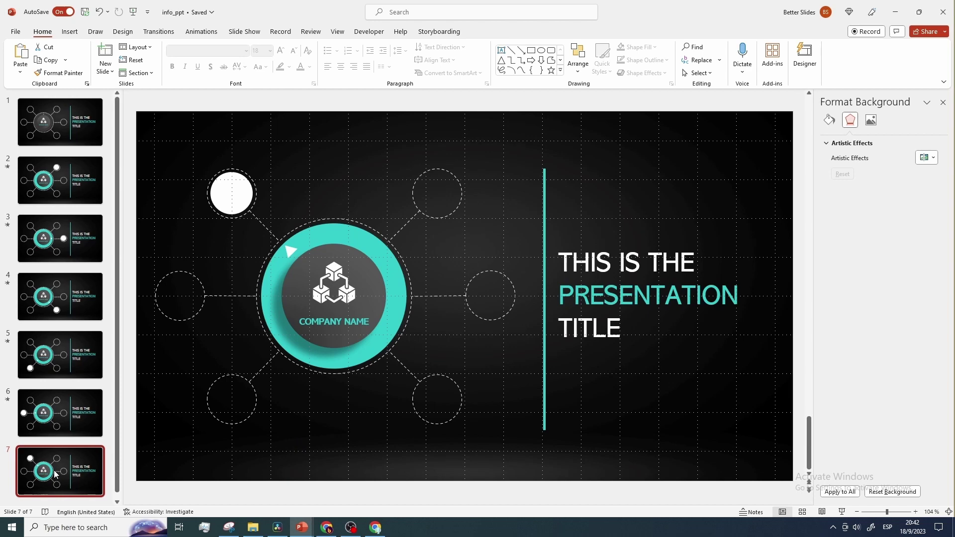
Duplicate slide 7 as a final slide, turn the connector upright, and fill the ring dark grey.
{"action": "key", "text": "ctrl+v"}
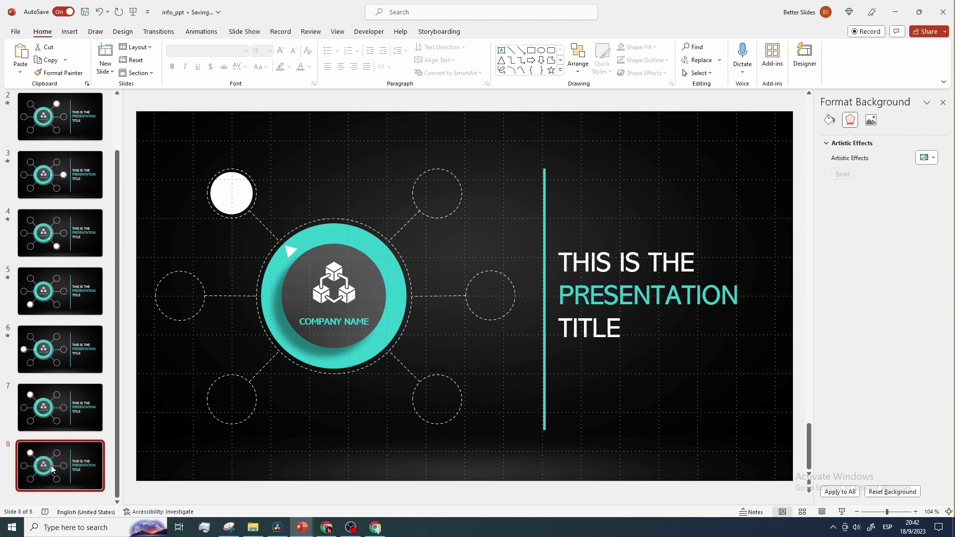
{"action": "left_click", "coordinate": [351, 242]}
{"action": "left_click_drag", "start_coordinate": [268, 227], "coordinate": [335, 204]}
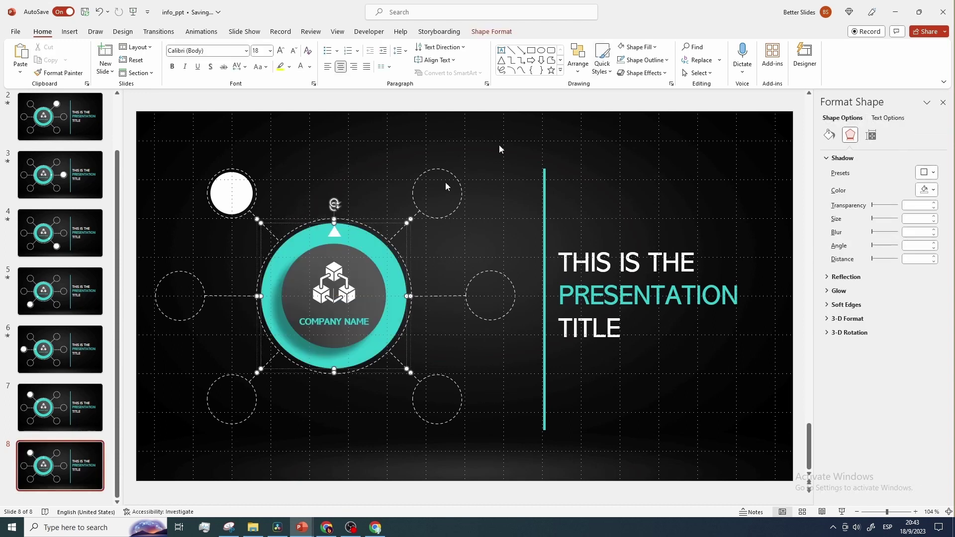
{"action": "left_click", "coordinate": [639, 47]}
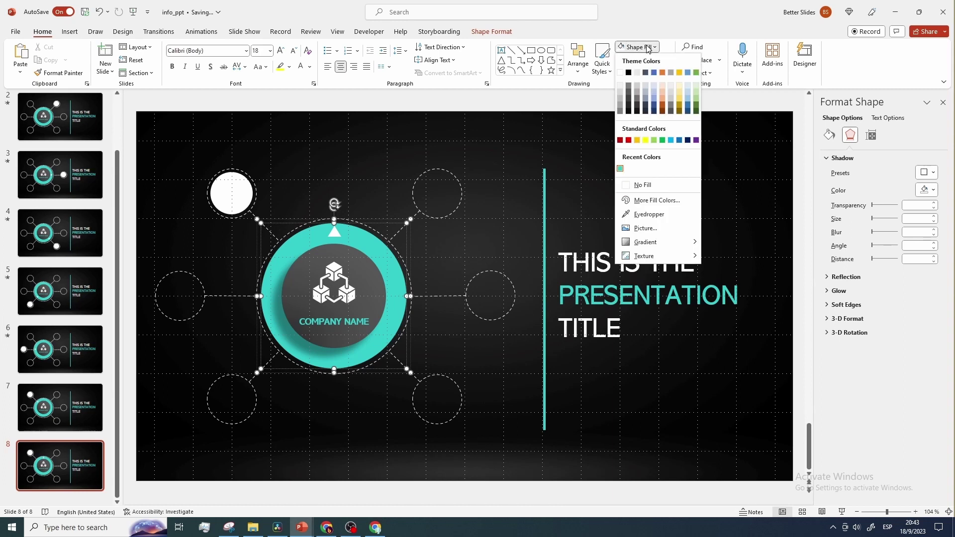
{"action": "left_click", "coordinate": [628, 99]}
Make the triangle grey and replace PRESENTATION with QUESTIONS?, moving the title to mid-height.
{"action": "left_click", "coordinate": [333, 239]}
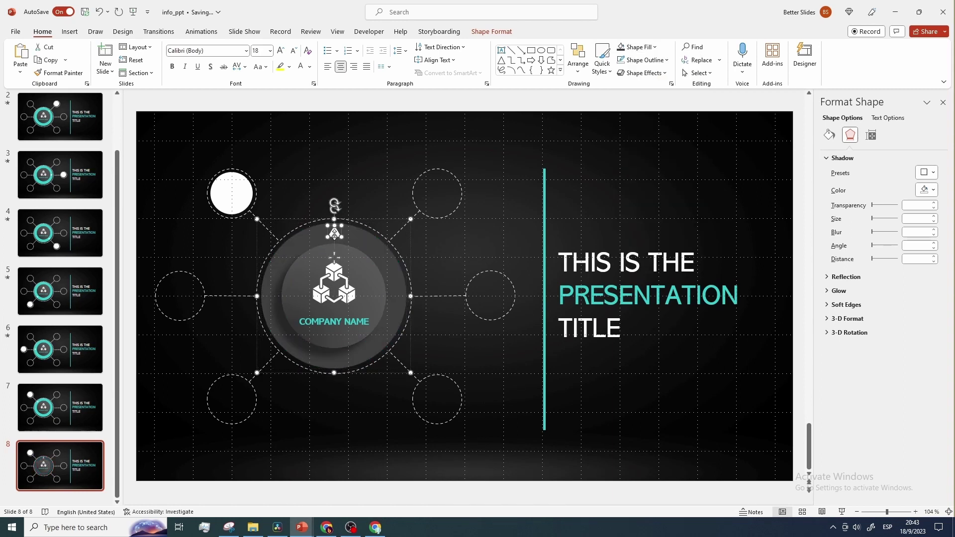
{"action": "left_click", "coordinate": [649, 48]}
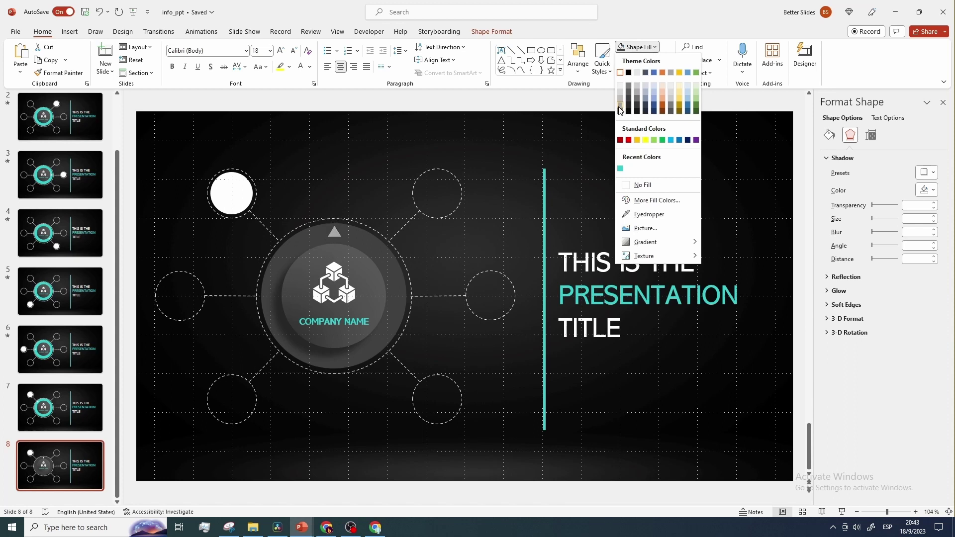
{"action": "double_click", "coordinate": [625, 297]}
{"action": "type", "text": "QUES"}
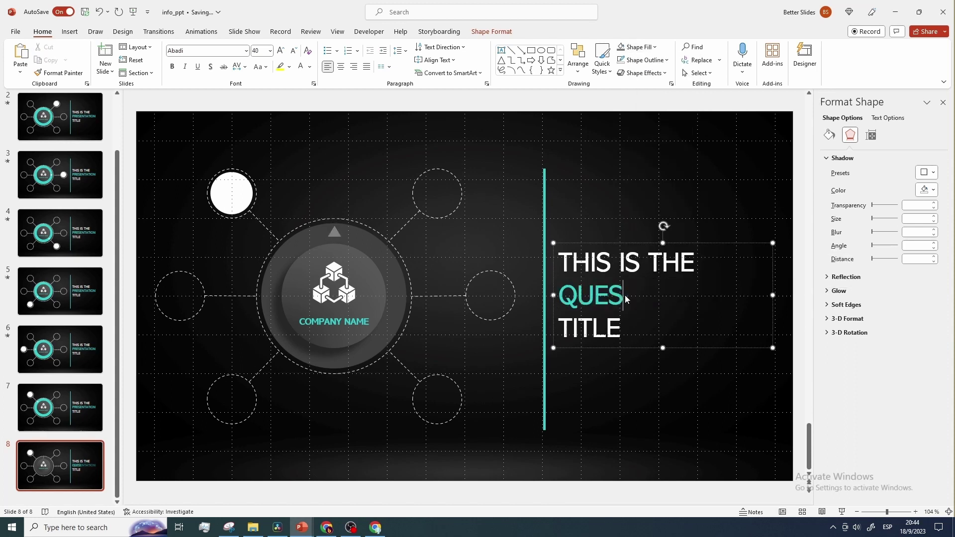
{"action": "type", "text": "TIONS?"}
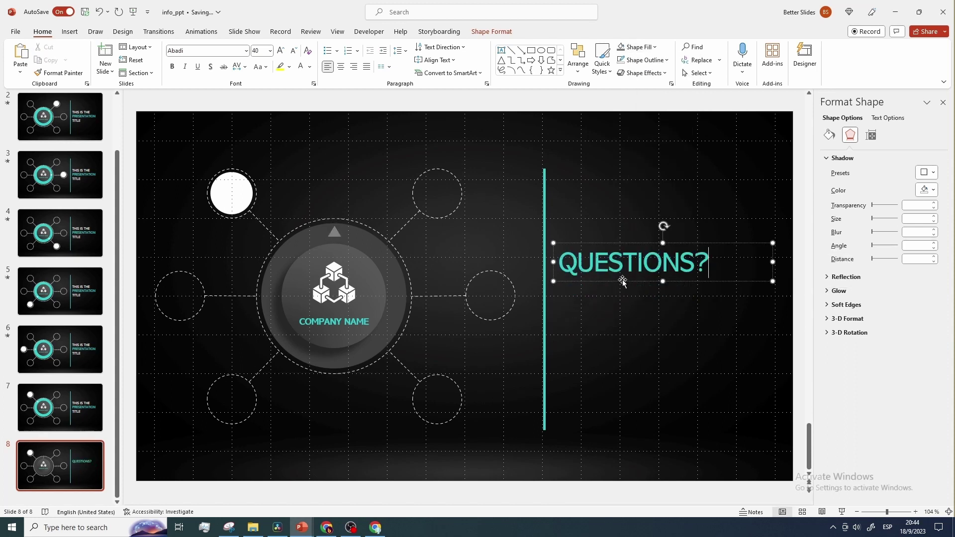
{"action": "left_click_drag", "start_coordinate": [623, 281], "coordinate": [625, 303]}
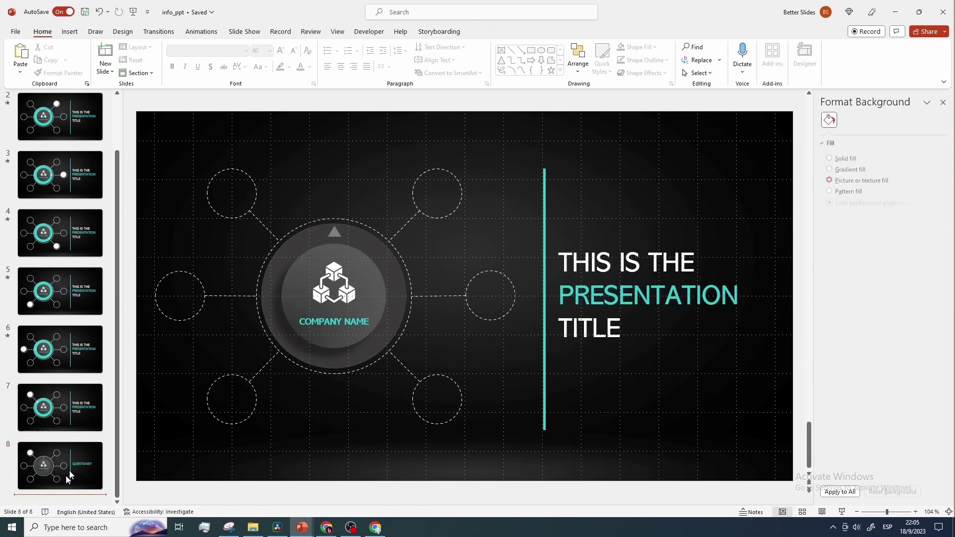
{"action": "left_click", "coordinate": [67, 470]}
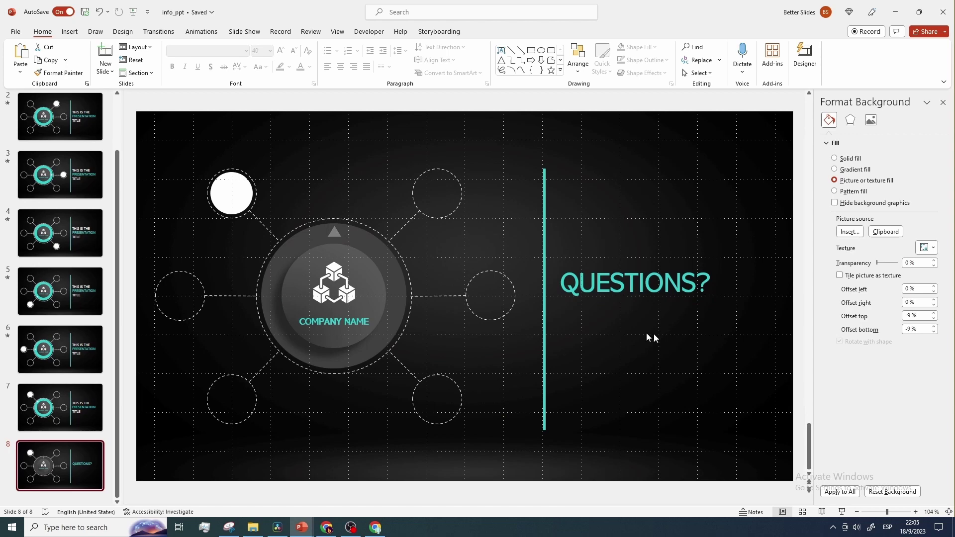
Change slide 8's Morph transition duration from 02,00 to 01,00.
{"action": "left_click", "coordinate": [158, 31]}
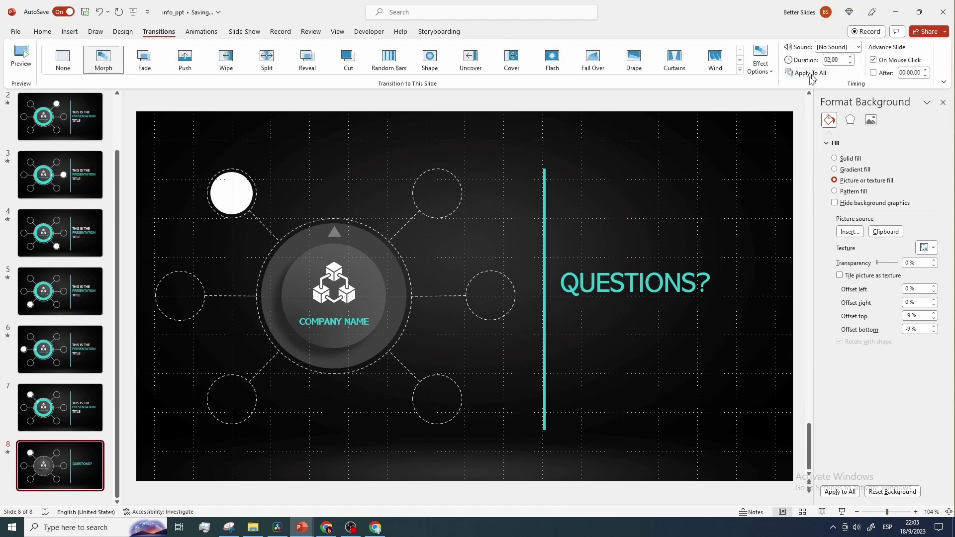
{"action": "left_click", "coordinate": [838, 60]}
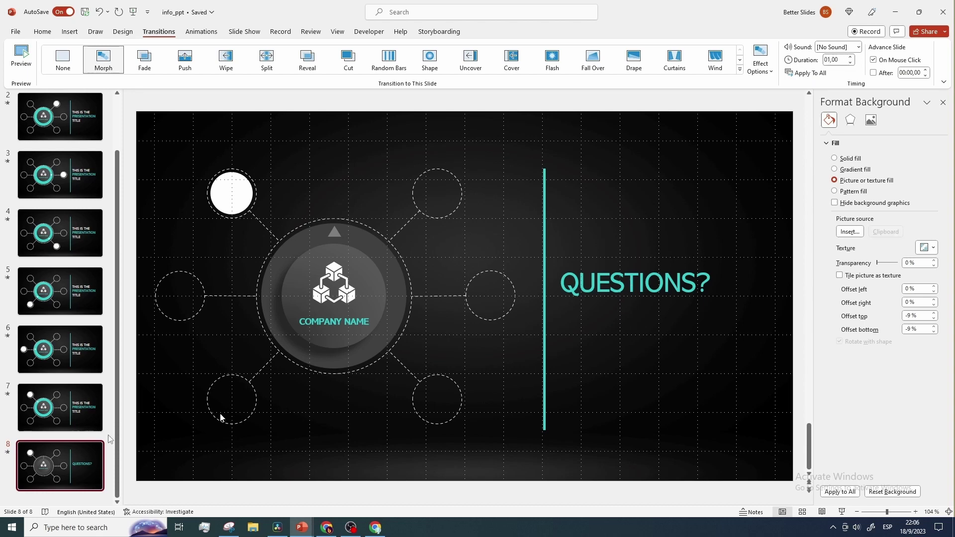
{"action": "scroll", "coordinate": [48, 413], "scroll_direction": "up", "scroll_amount": 2}
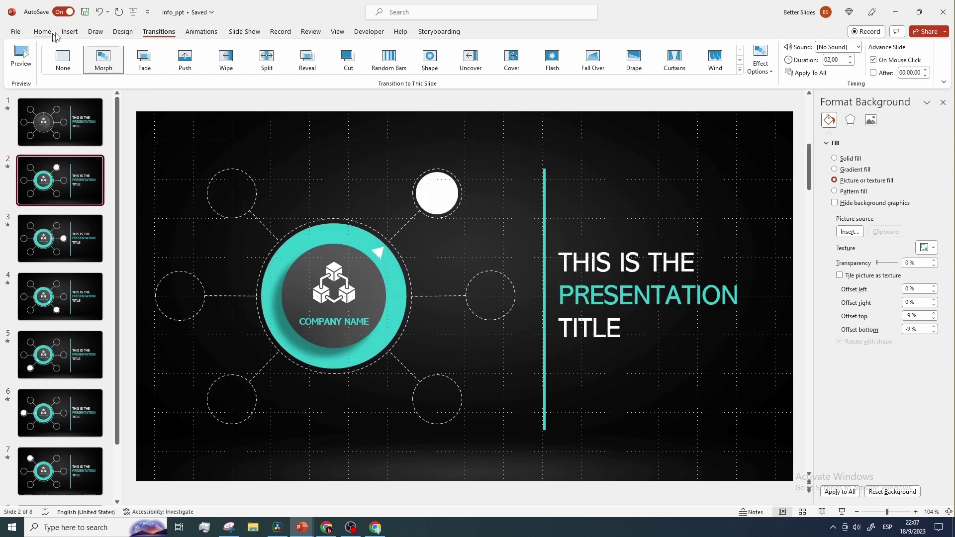
Insert ezgif-com-gif-maker (14) and (15) from Desktop\BetterSlides\icons onto slide 2.
{"action": "left_click", "coordinate": [69, 31]}
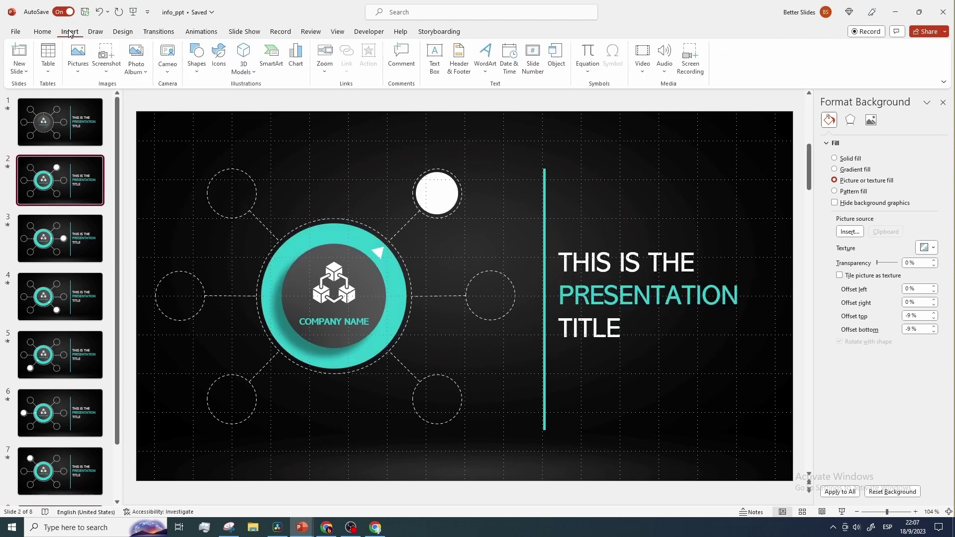
{"action": "left_click", "coordinate": [78, 72]}
{"action": "left_click", "coordinate": [97, 102]}
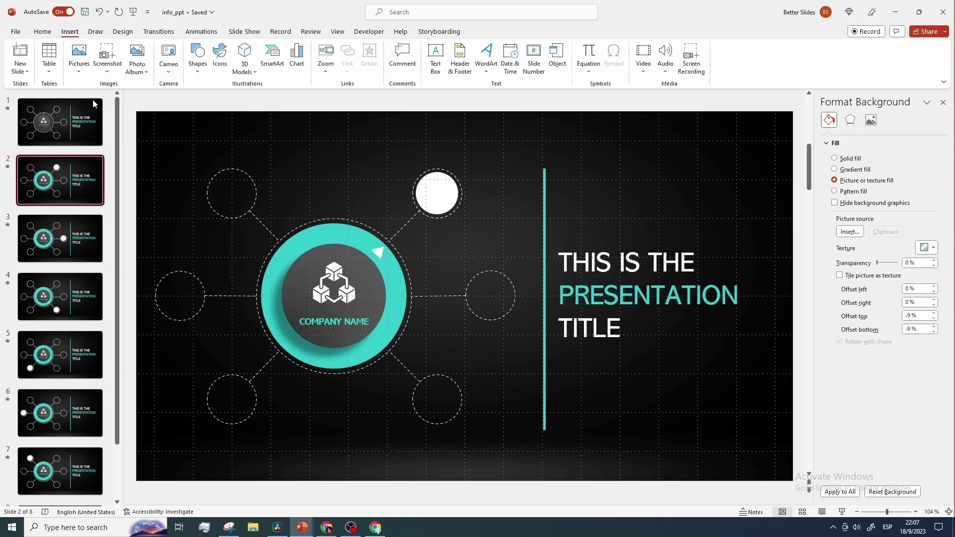
{"action": "left_click", "coordinate": [742, 213]}
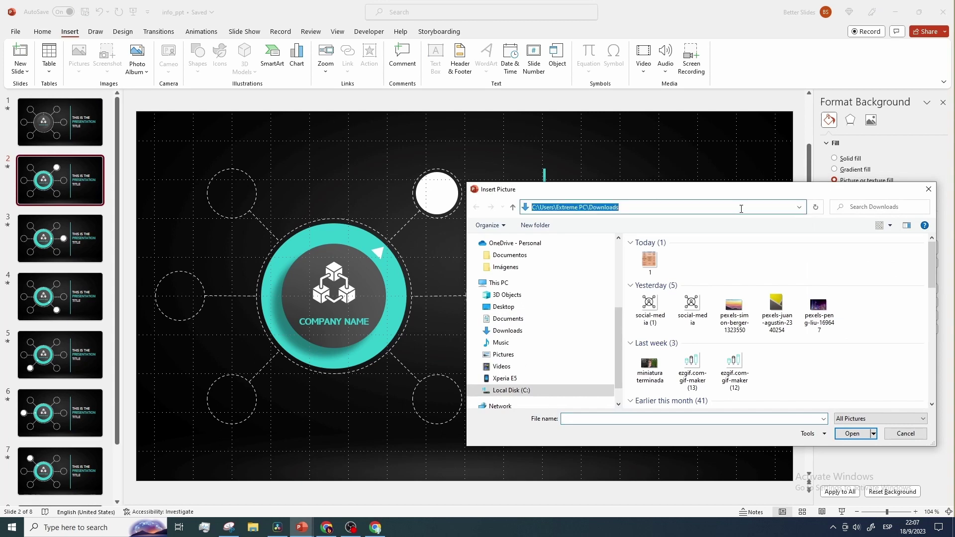
{"action": "type", "text": "C:\\Users\\Extreme PC\\Desktop\\BetterSlides\\icons"}
{"action": "key", "text": "Return"}
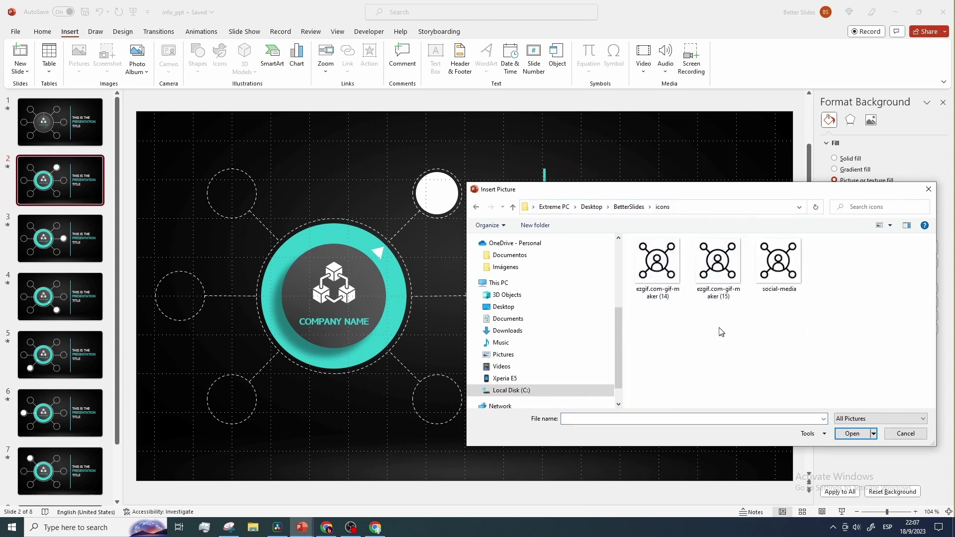
{"action": "left_click", "coordinate": [664, 277]}
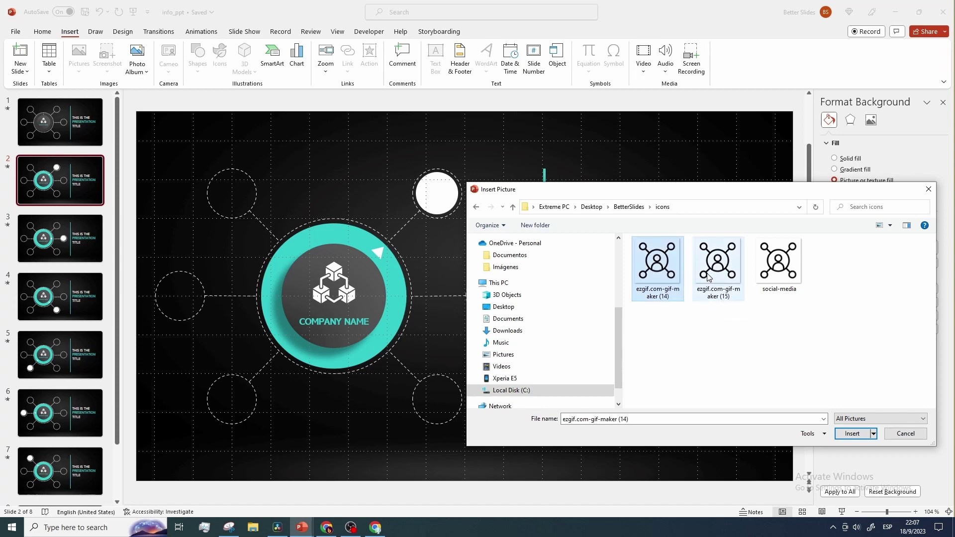
{"action": "left_click", "coordinate": [712, 276], "text": "ctrl"}
{"action": "left_click", "coordinate": [852, 433]}
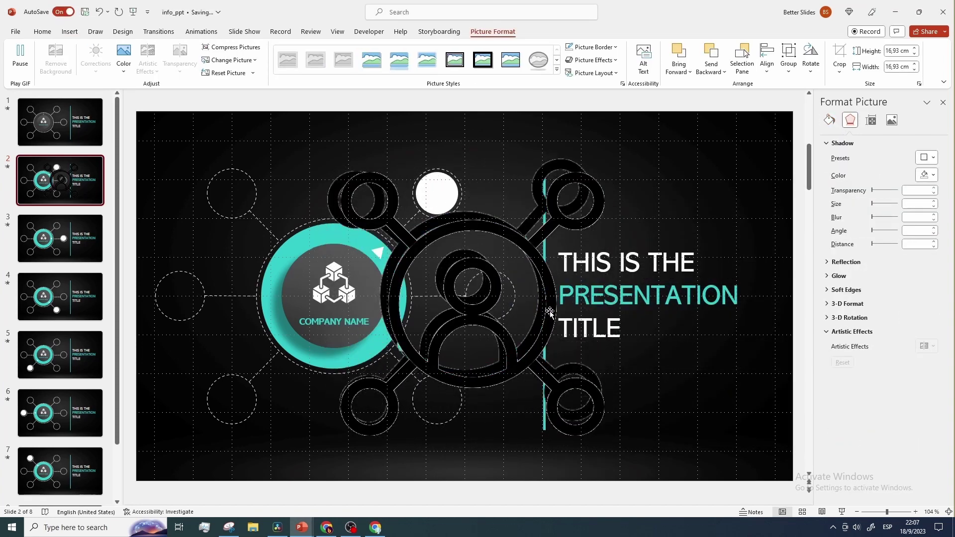
Resize both icon animations to a 1,9 cm height.
{"action": "left_click", "coordinate": [893, 50]}
{"action": "type", "text": "1,9"}
{"action": "key", "text": "Return"}
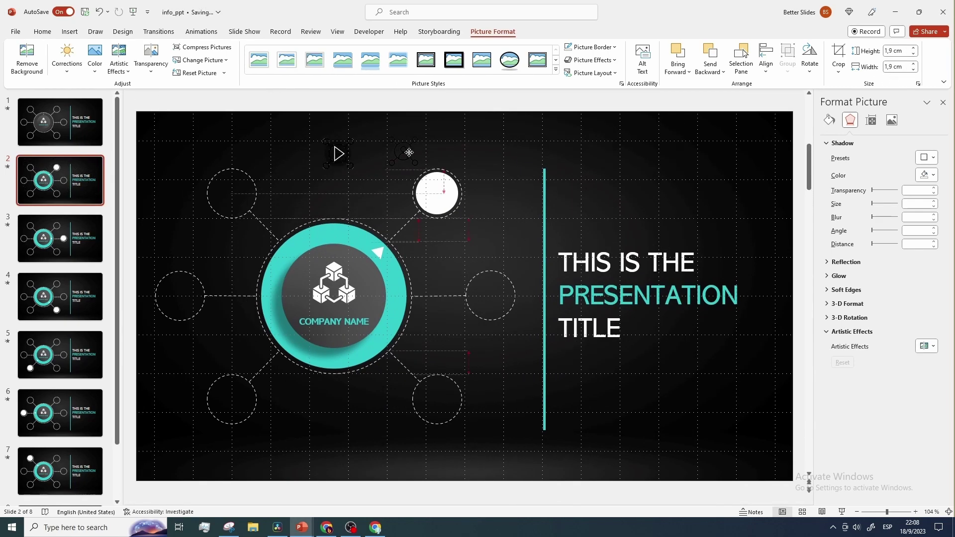
Recolour one icon with Washout and drag it into the white circle.
{"action": "left_click", "coordinate": [404, 153]}
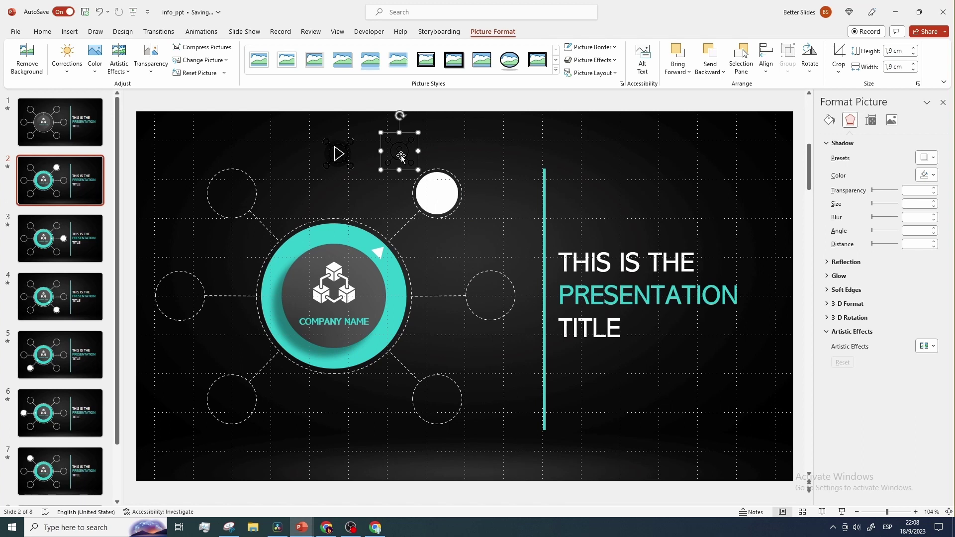
{"action": "left_click", "coordinate": [892, 120]}
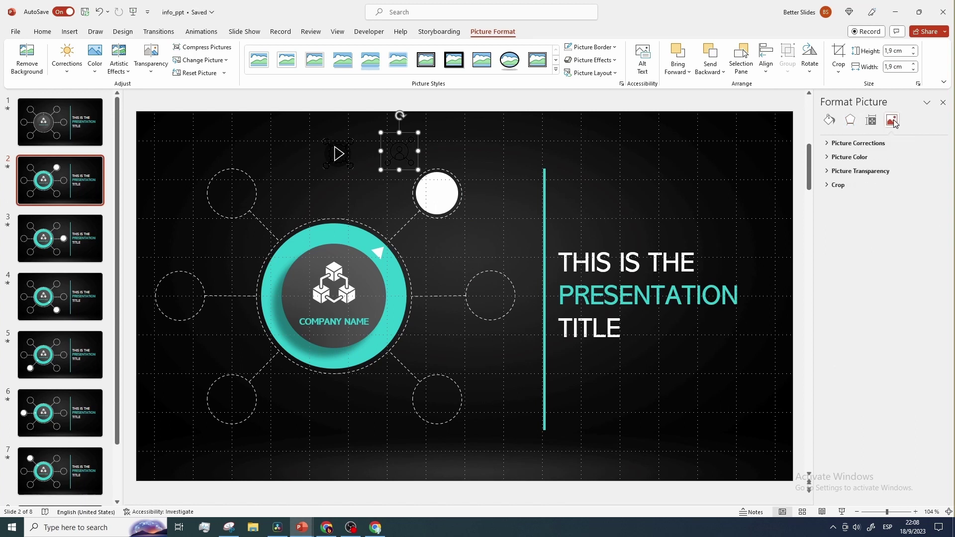
{"action": "left_click", "coordinate": [827, 161]}
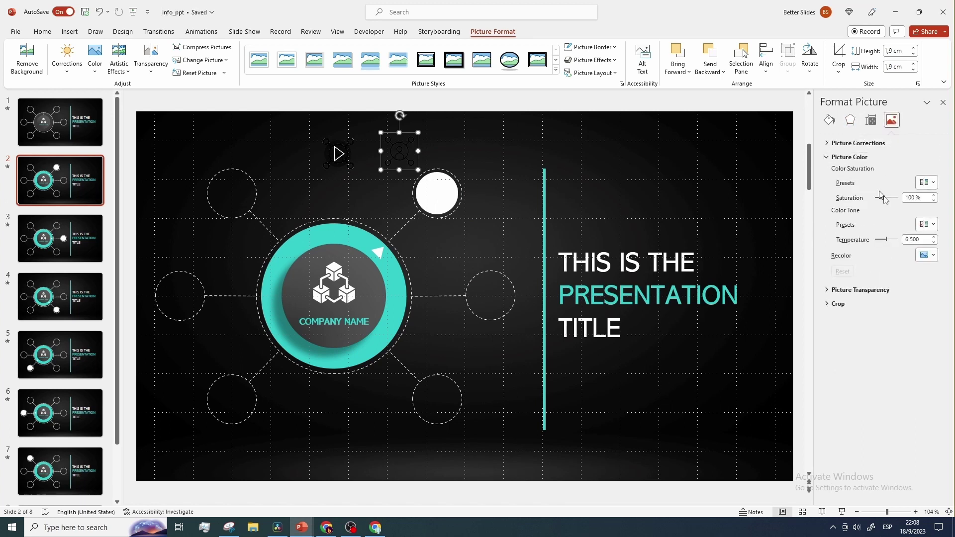
{"action": "left_click", "coordinate": [926, 256]}
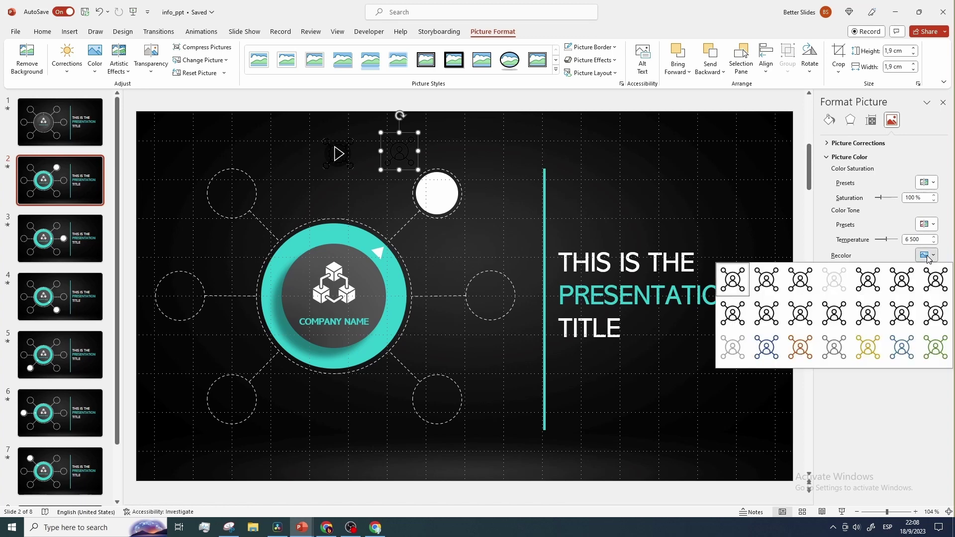
{"action": "left_click", "coordinate": [733, 348]}
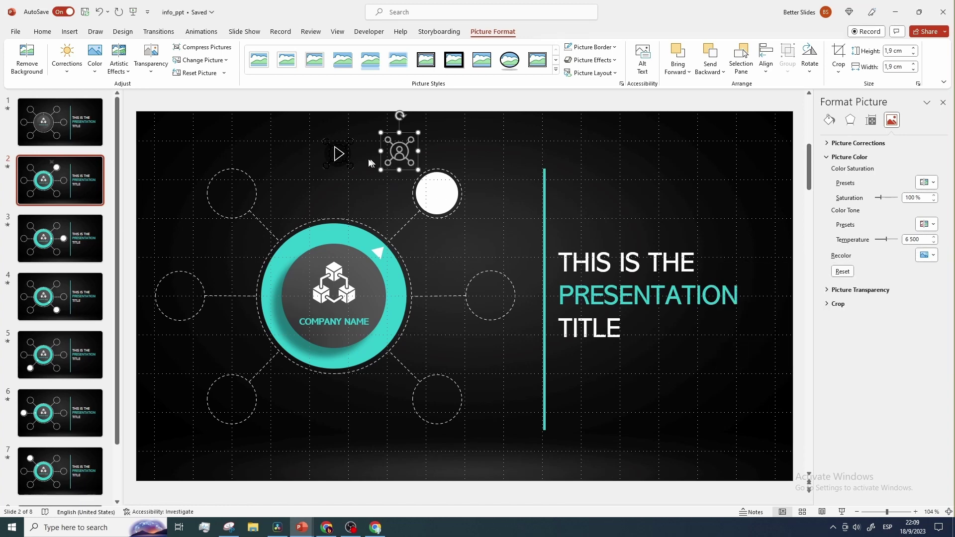
{"action": "left_click_drag", "start_coordinate": [396, 153], "coordinate": [435, 194]}
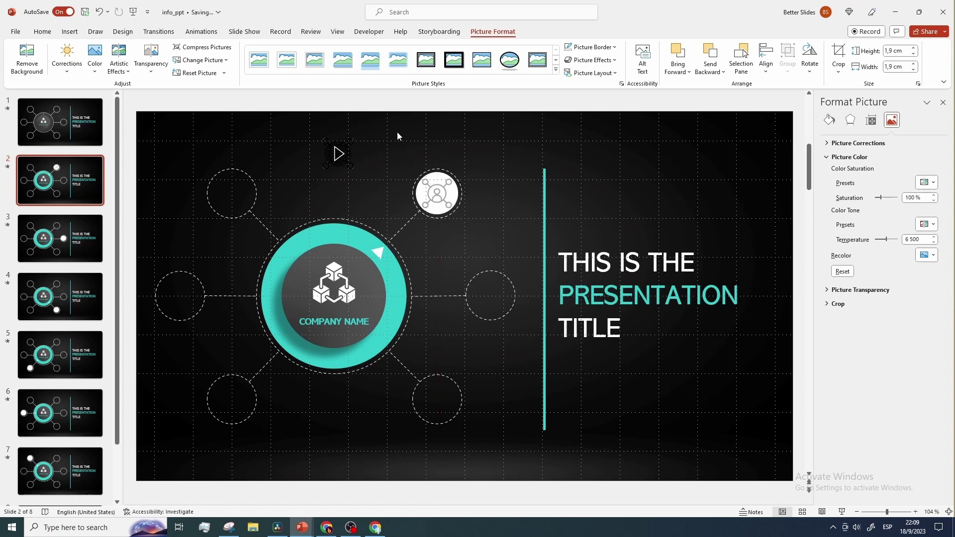
{"action": "left_click_drag", "start_coordinate": [400, 129], "coordinate": [474, 232]}
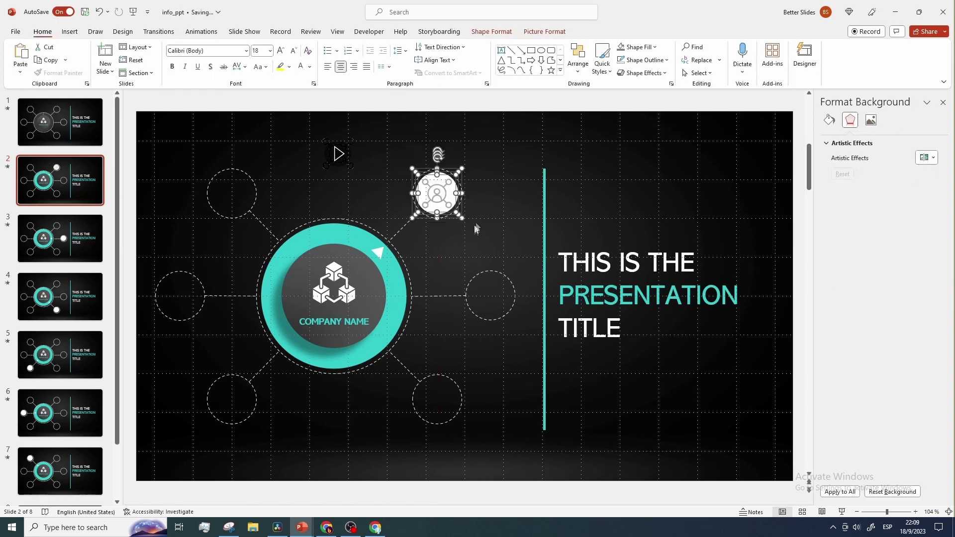
Align the icon with the top-right white circle, centre and middle.
{"action": "left_click", "coordinate": [578, 73]}
{"action": "mouse_move", "coordinate": [601, 228]}
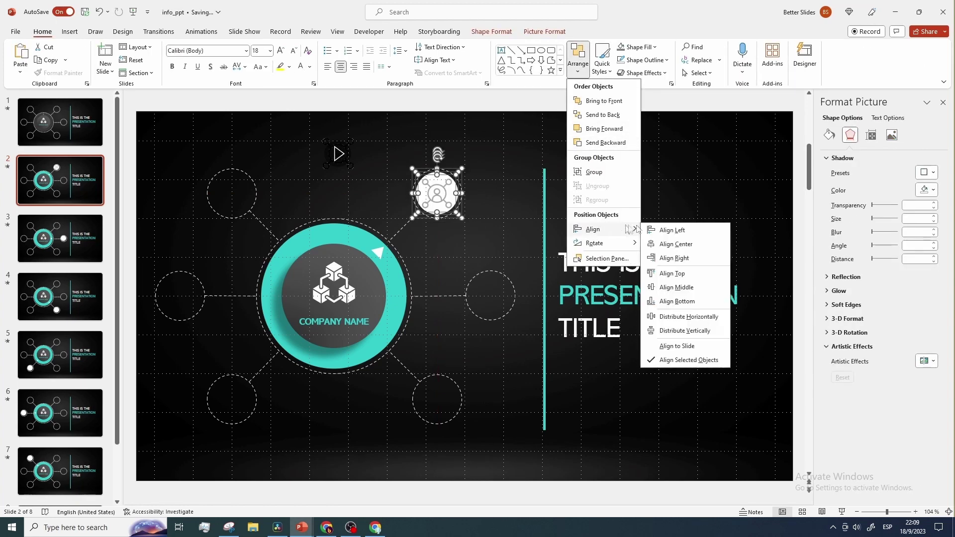
{"action": "left_click", "coordinate": [666, 243]}
{"action": "left_click", "coordinate": [578, 62]}
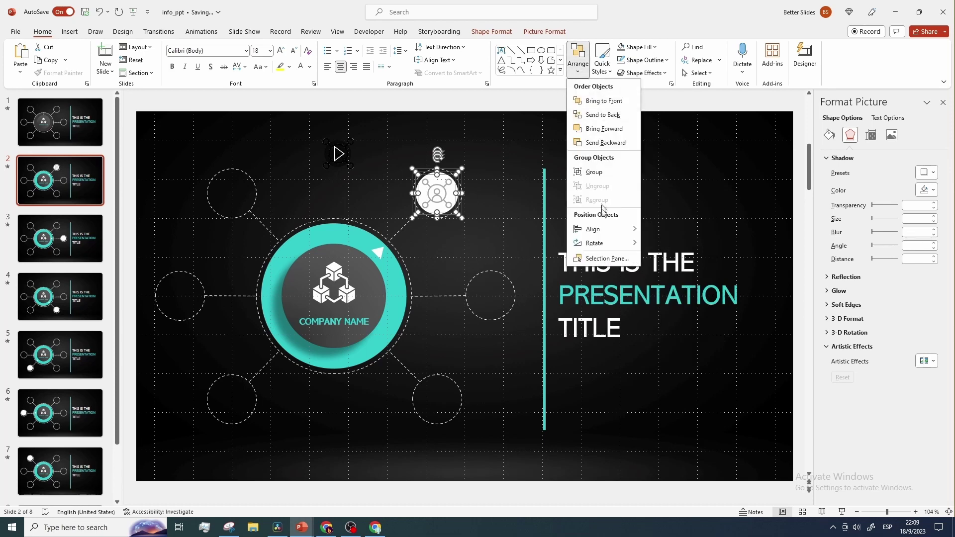
{"action": "mouse_move", "coordinate": [604, 229]}
{"action": "left_click", "coordinate": [676, 287]}
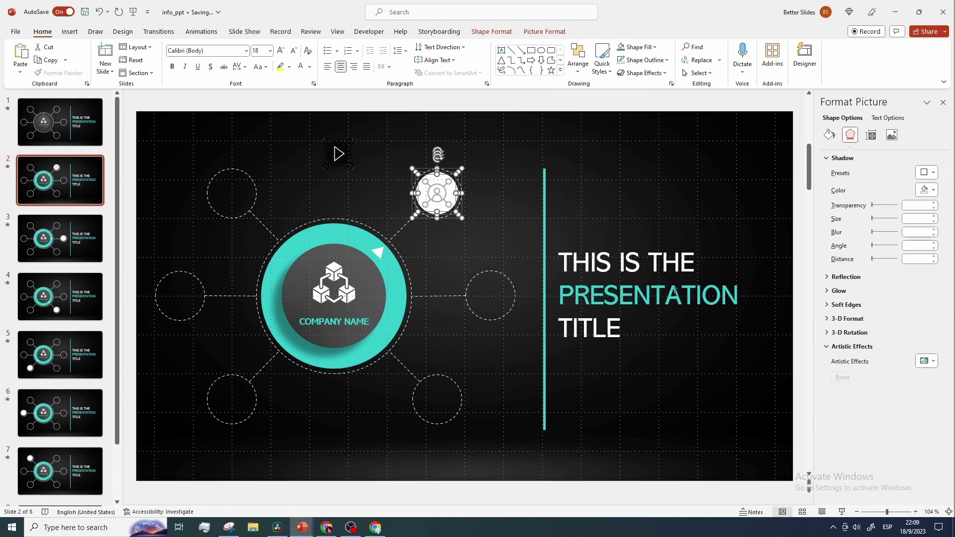
{"action": "left_click", "coordinate": [488, 171]}
{"action": "left_click", "coordinate": [445, 189]}
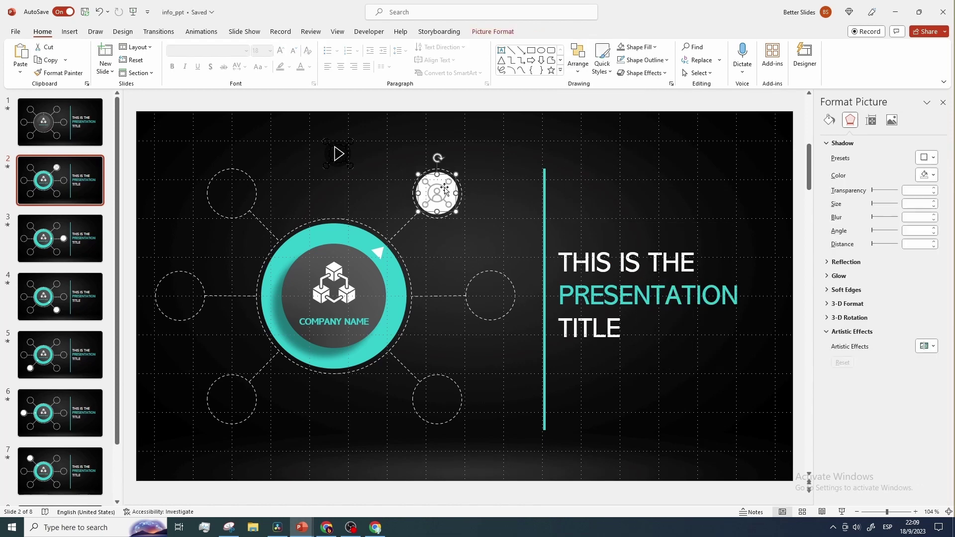
Paste the icon into the top-right circle on slides 3 and 4.
{"action": "left_click", "coordinate": [75, 233]}
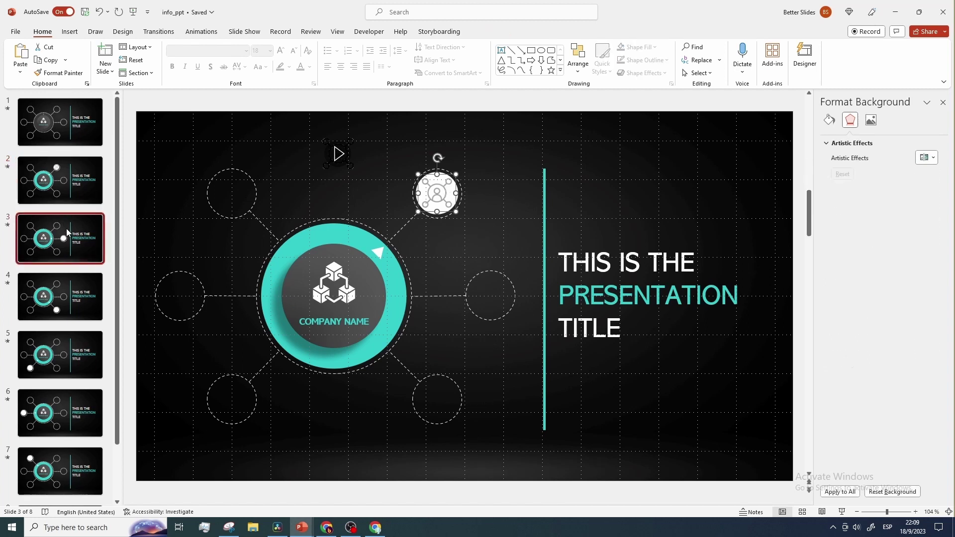
{"action": "key", "text": "ctrl+v"}
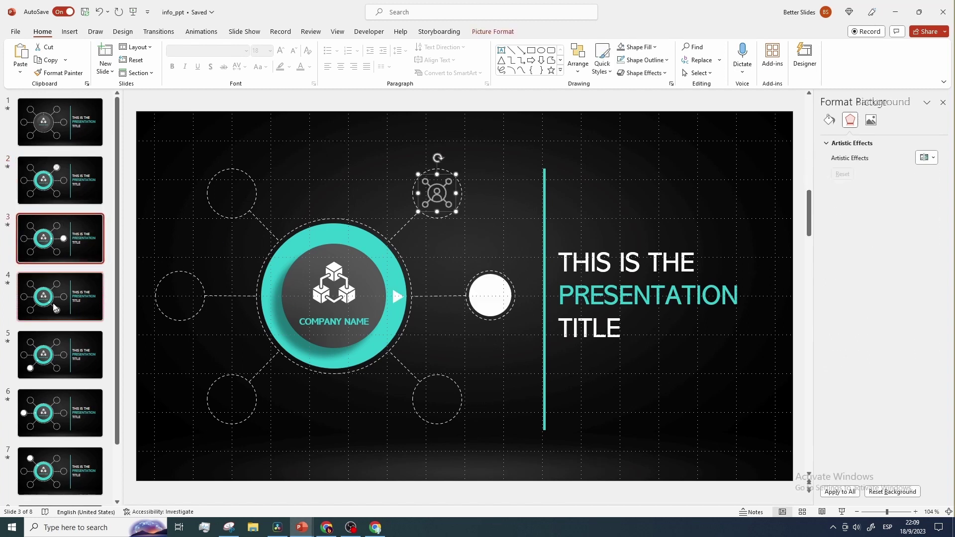
{"action": "key", "text": "Page_Down"}
{"action": "key", "text": "ctrl+v"}
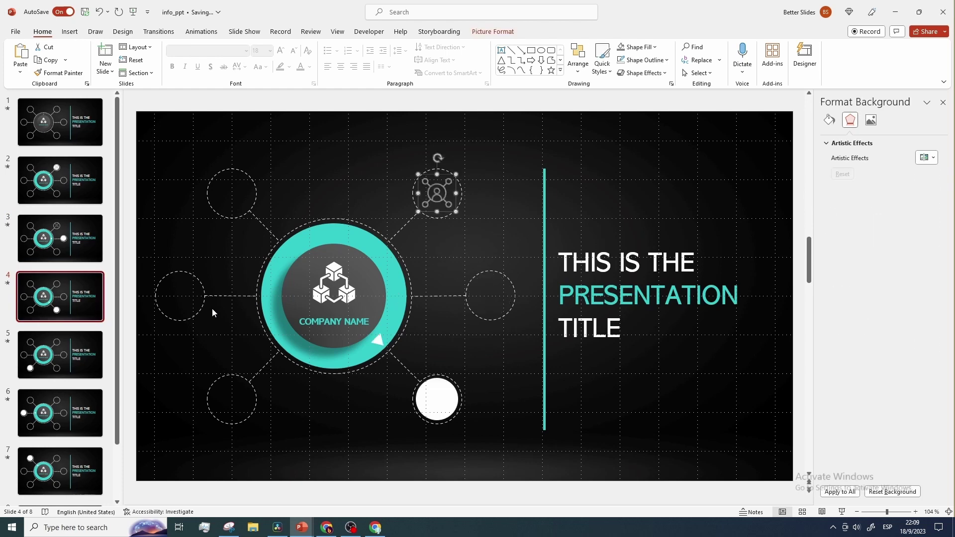
{"action": "key", "text": "Page_Up"}
{"action": "key", "text": "Page_Up"}
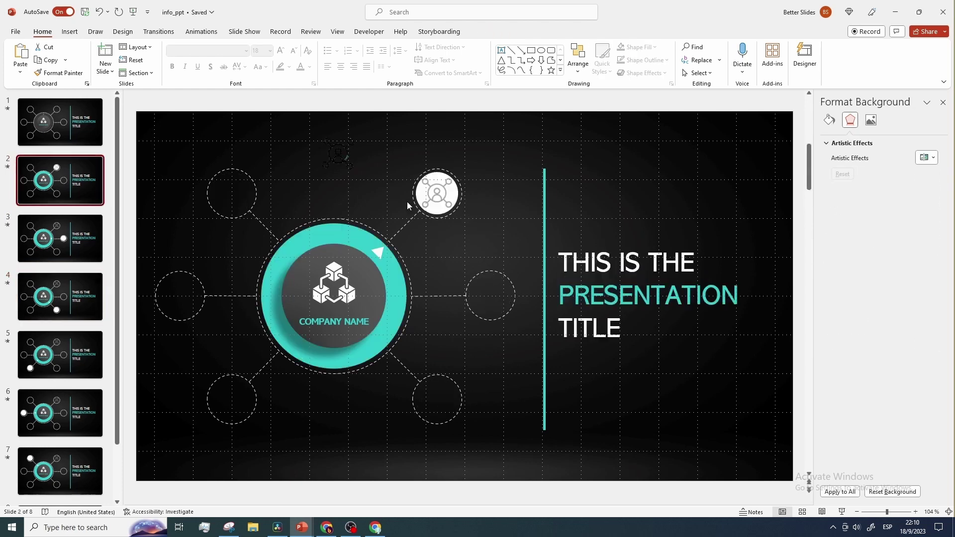
On slide 2, bring the white circle to front and move the play icon onto it.
{"action": "left_click", "coordinate": [351, 156]}
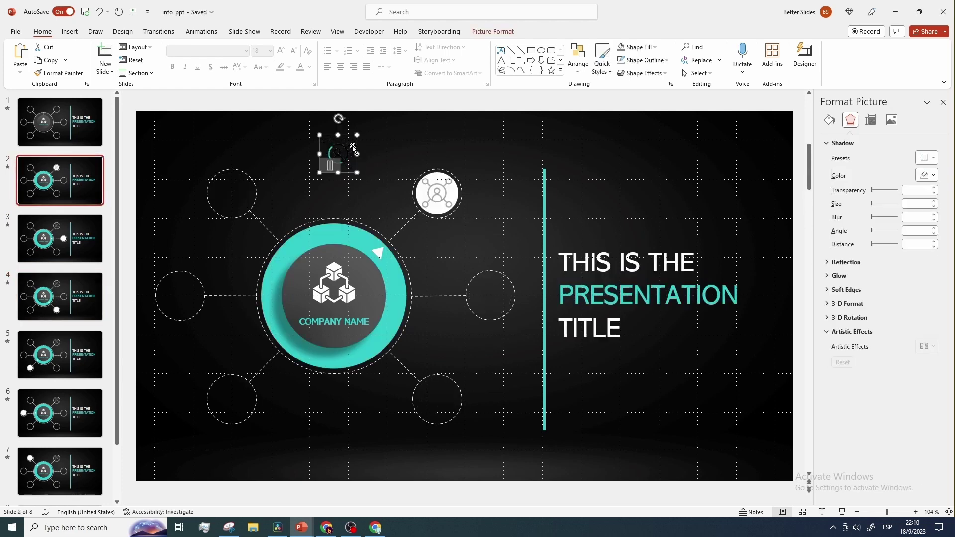
{"action": "left_click_drag", "start_coordinate": [351, 156], "coordinate": [451, 186]}
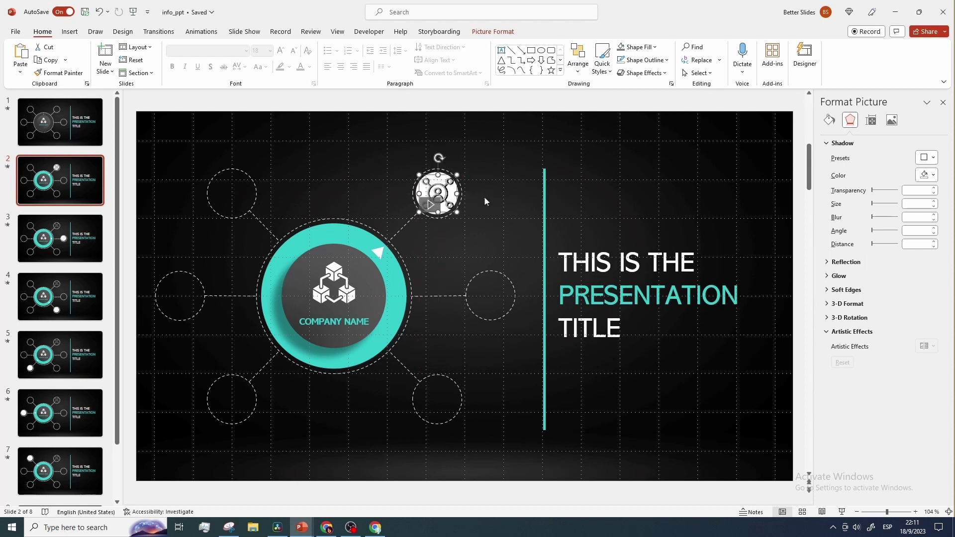
{"action": "key", "text": "ctrl+z"}
{"action": "left_click", "coordinate": [443, 198]}
{"action": "right_click", "coordinate": [444, 198]}
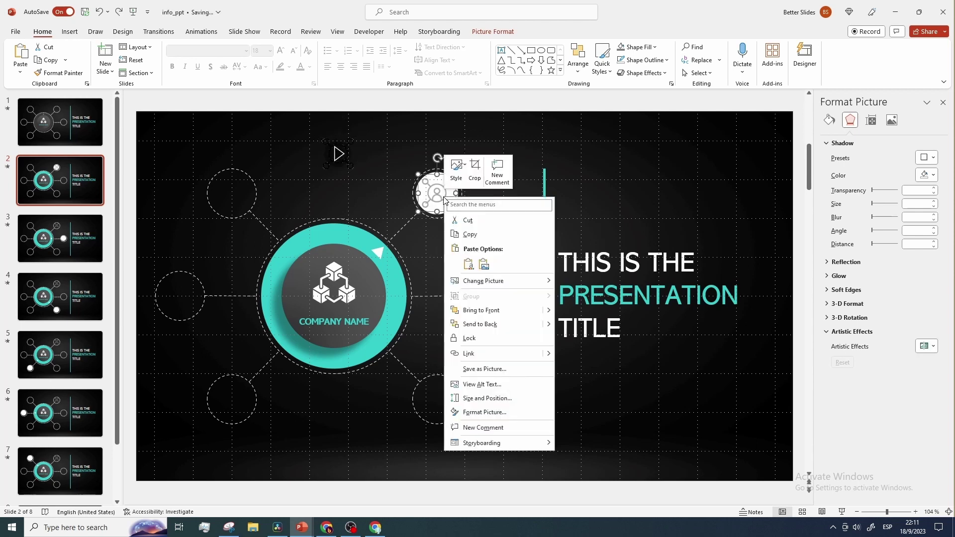
{"action": "left_click", "coordinate": [491, 311]}
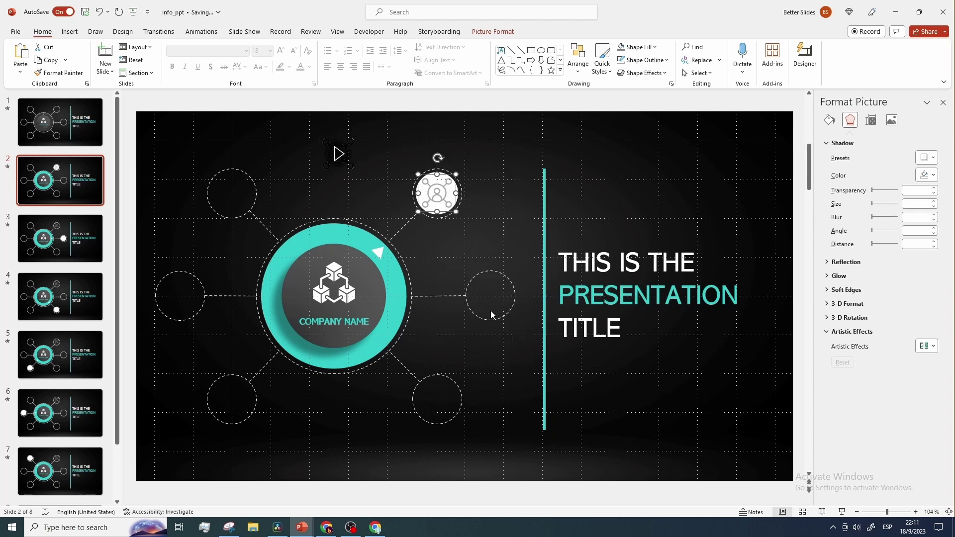
{"action": "left_click_drag", "start_coordinate": [352, 136], "coordinate": [451, 178]}
{"action": "left_click", "coordinate": [410, 153]}
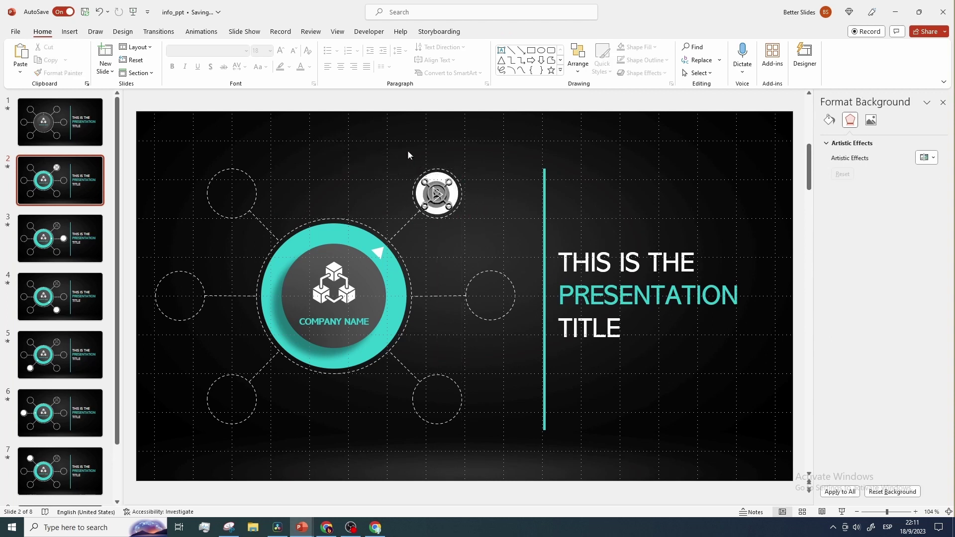
Align the play icon with the circle, centre and middle.
{"action": "left_click_drag", "start_coordinate": [403, 148], "coordinate": [474, 230]}
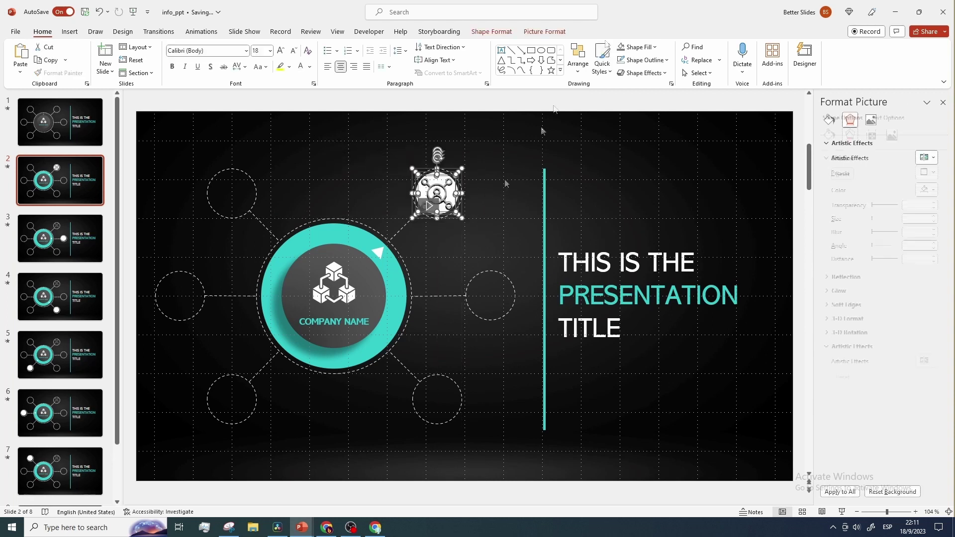
{"action": "left_click", "coordinate": [578, 58]}
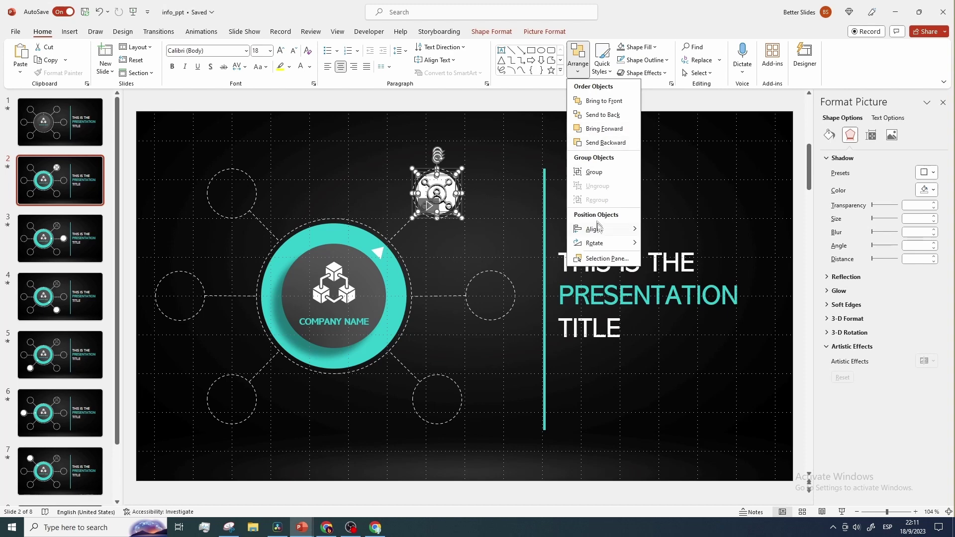
{"action": "mouse_move", "coordinate": [599, 228]}
{"action": "left_click", "coordinate": [666, 244]}
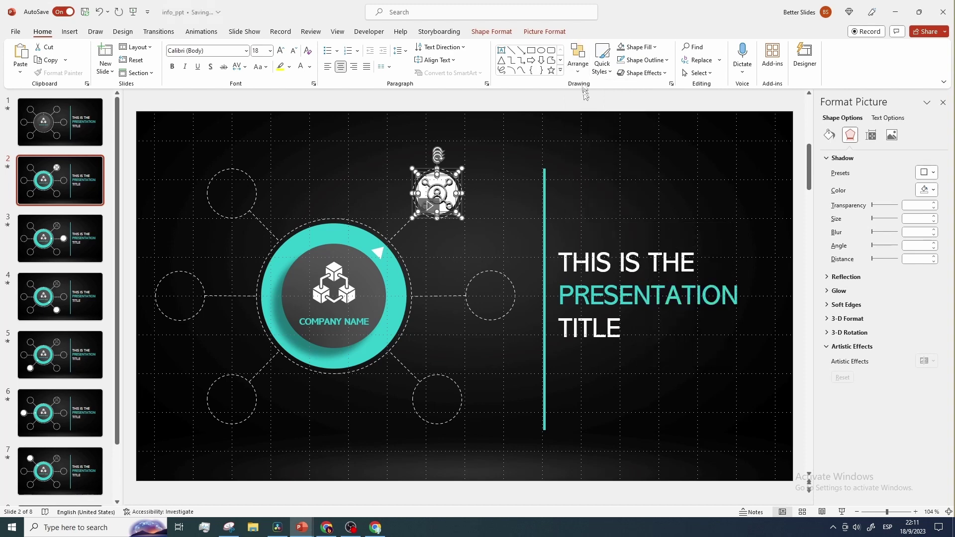
{"action": "left_click", "coordinate": [577, 58]}
{"action": "mouse_move", "coordinate": [621, 230]}
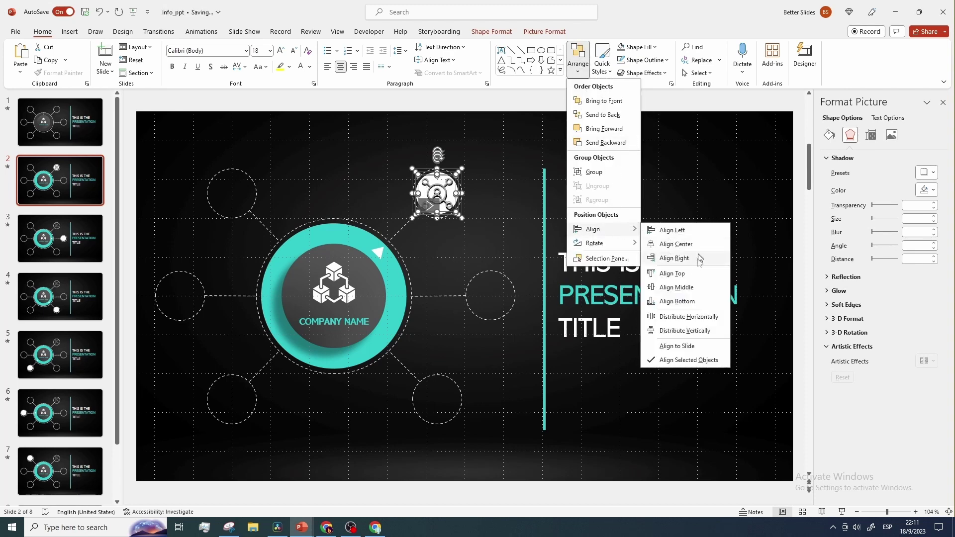
{"action": "left_click", "coordinate": [676, 287]}
{"action": "left_click", "coordinate": [528, 195]}
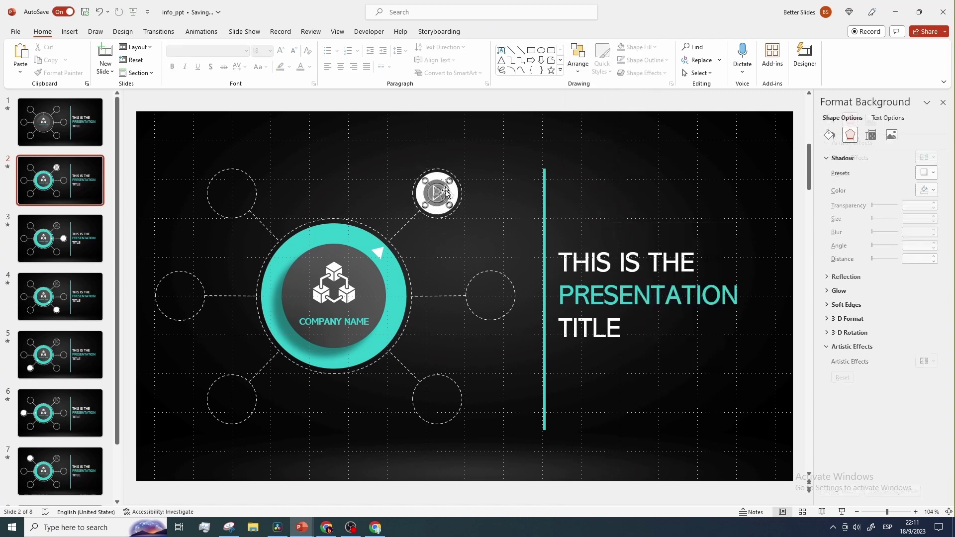
Give slide 2's play icon a Disappear exit effect starting With Previous.
{"action": "left_click", "coordinate": [446, 193]}
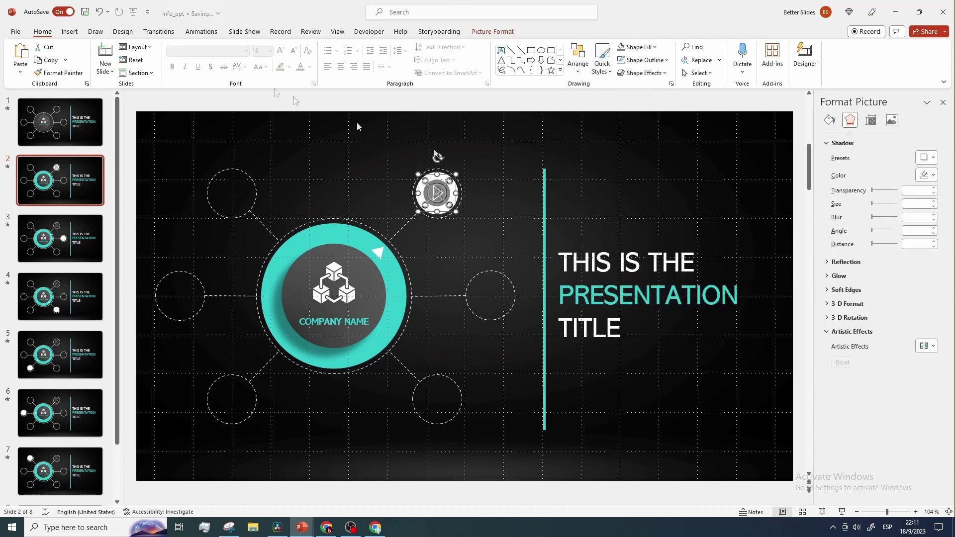
{"action": "left_click", "coordinate": [203, 34]}
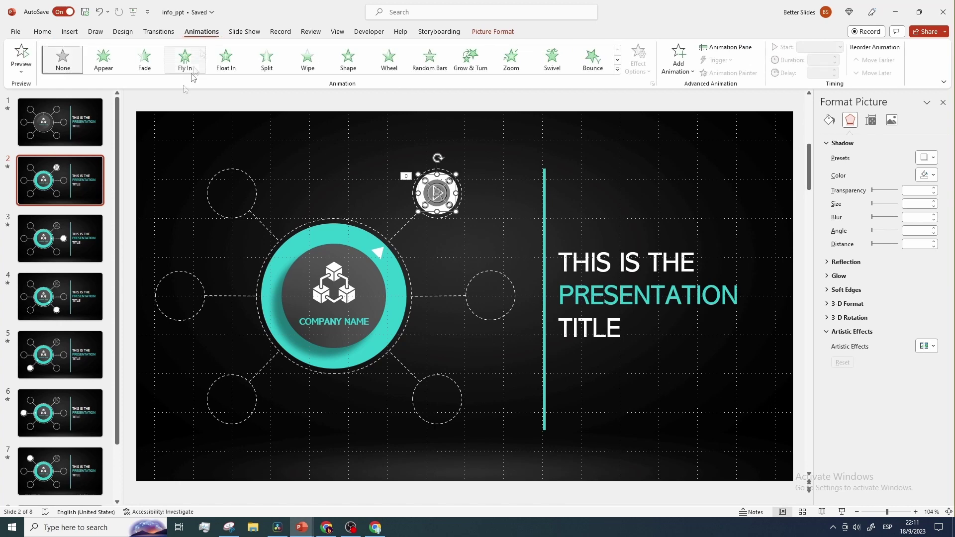
{"action": "left_click", "coordinate": [617, 71]}
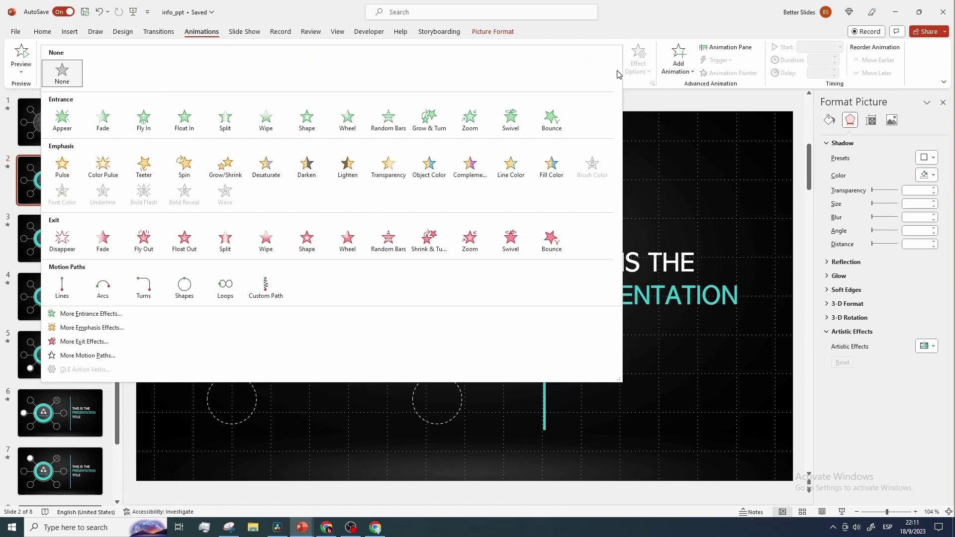
{"action": "left_click", "coordinate": [62, 240]}
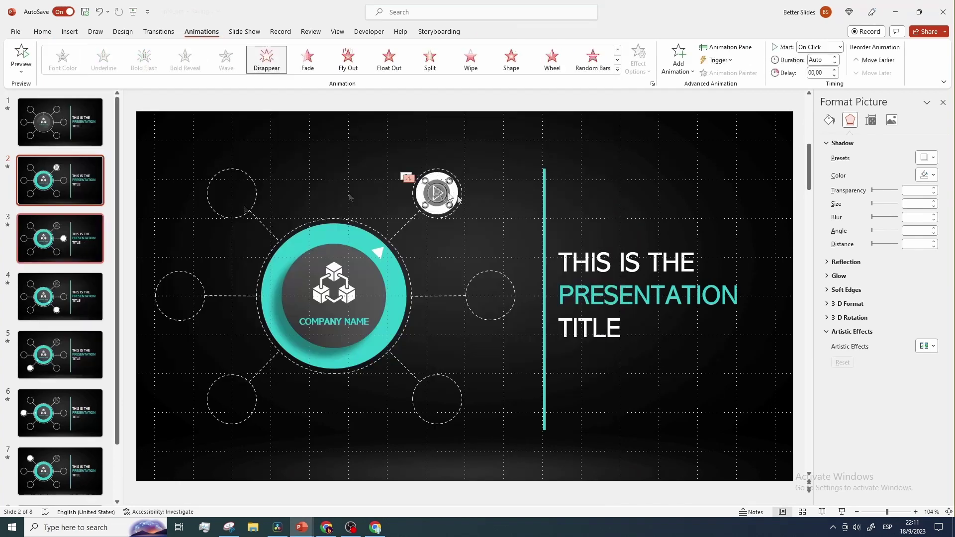
{"action": "left_click", "coordinate": [840, 47]}
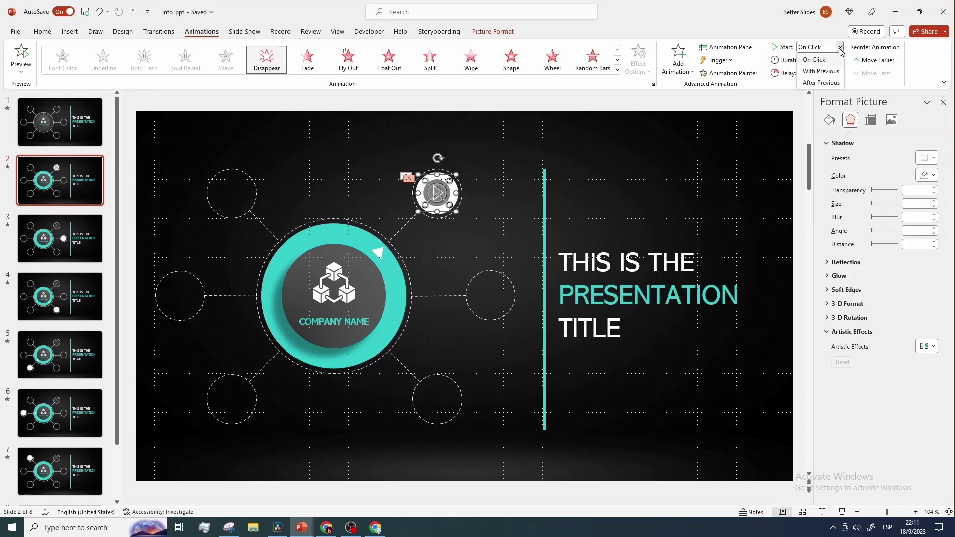
{"action": "left_click", "coordinate": [821, 71]}
{"action": "left_click", "coordinate": [511, 211]}
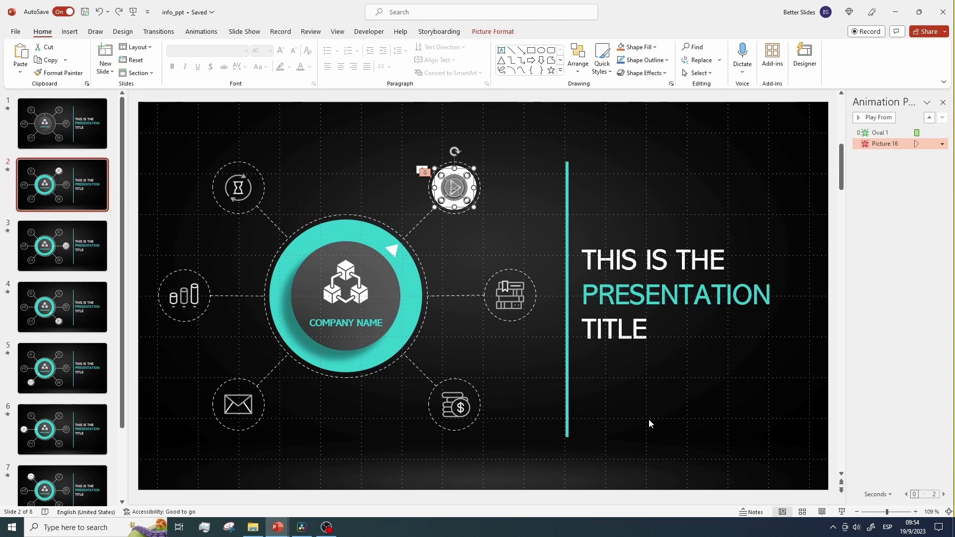
Select the books, coins, envelope, bars and hourglass icons, then delete the presentation title box.
{"action": "left_click", "coordinate": [516, 297]}
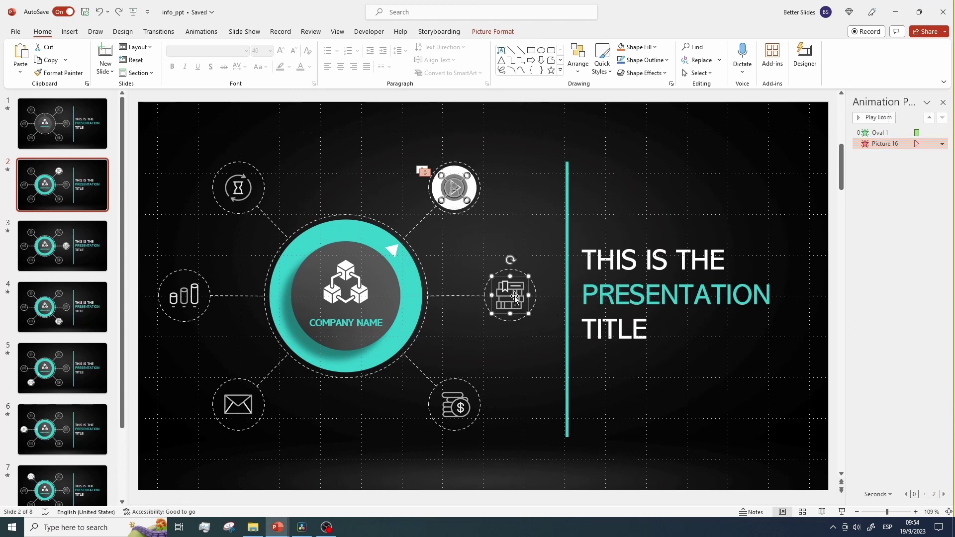
{"action": "left_click", "coordinate": [454, 406]}
{"action": "left_click", "coordinate": [220, 408]}
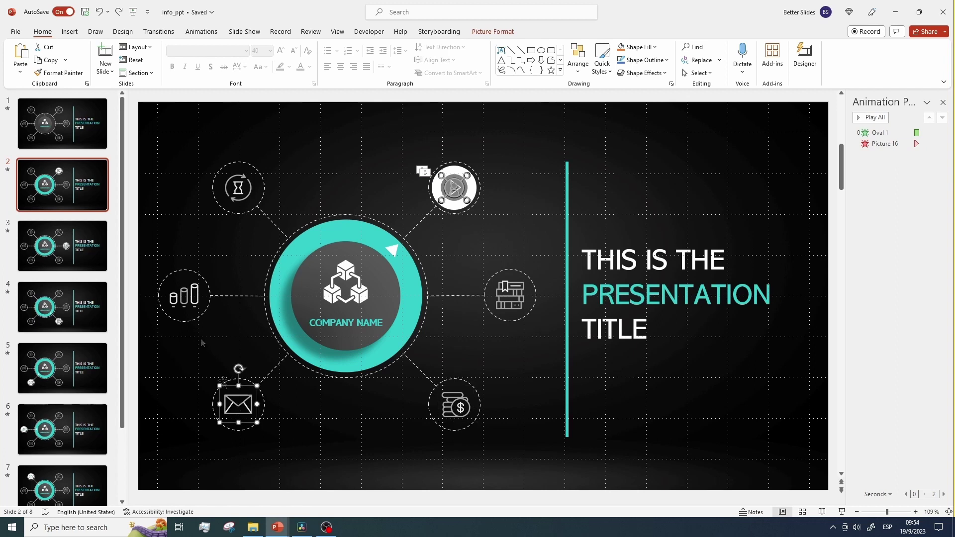
{"action": "left_click", "coordinate": [180, 291]}
{"action": "left_click", "coordinate": [238, 182]}
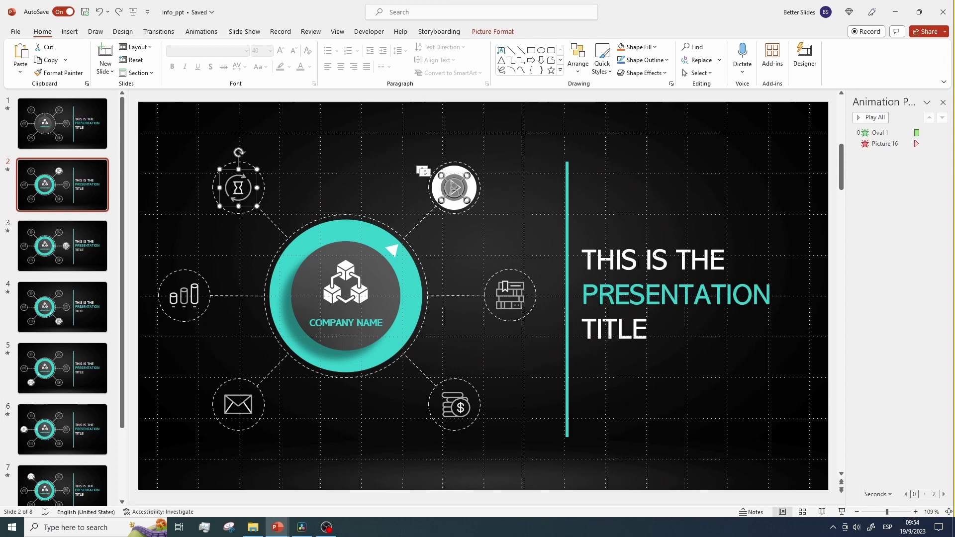
{"action": "left_click", "coordinate": [665, 291]}
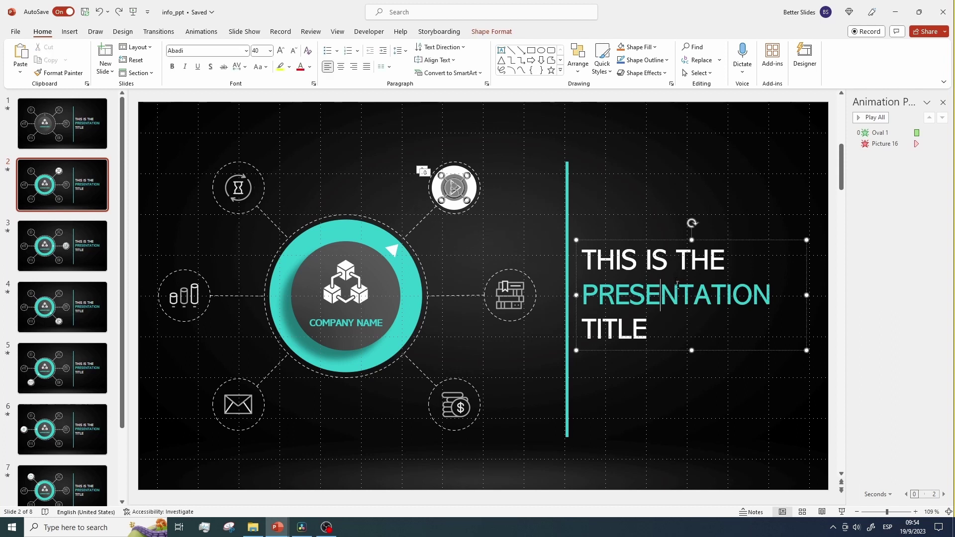
{"action": "left_click", "coordinate": [653, 241]}
{"action": "key", "text": "Delete"}
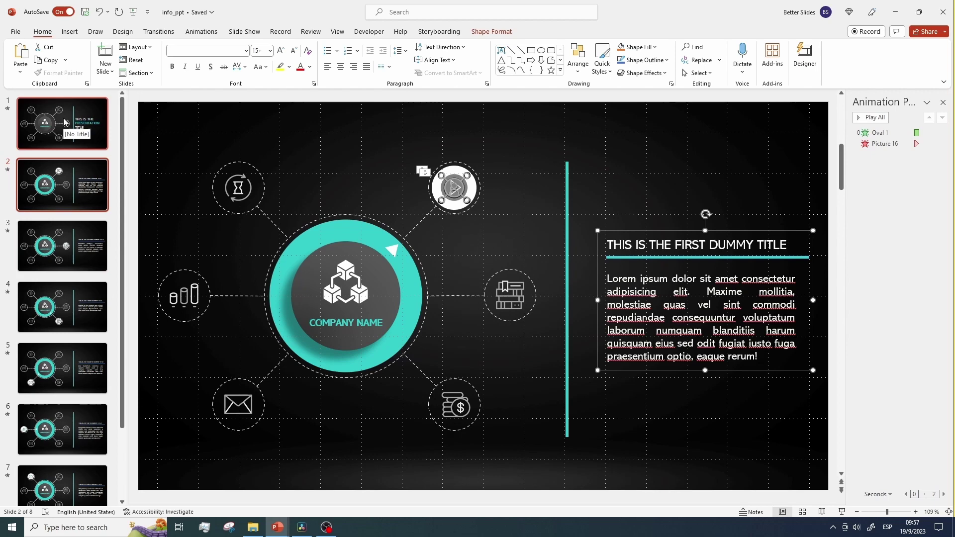
Copy slide 1's presentation title onto slide 2 and nudge it left over the circle.
{"action": "left_click", "coordinate": [60, 112]}
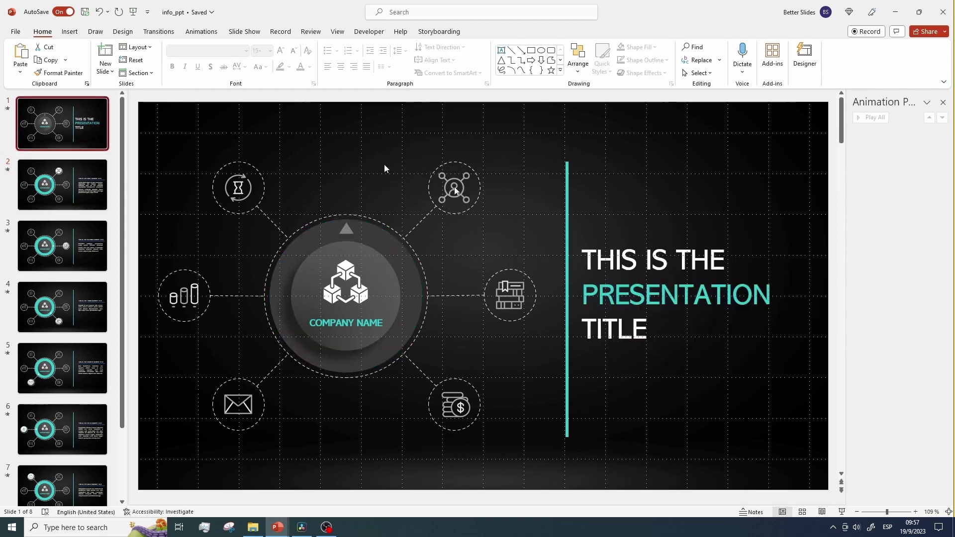
{"action": "left_click", "coordinate": [629, 241]}
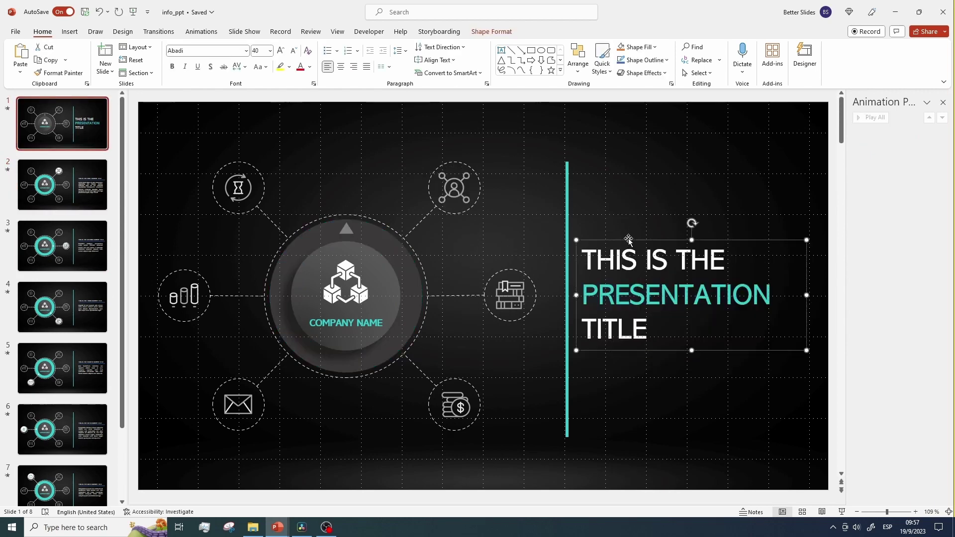
{"action": "key", "text": "ctrl+c"}
{"action": "left_click", "coordinate": [75, 204]}
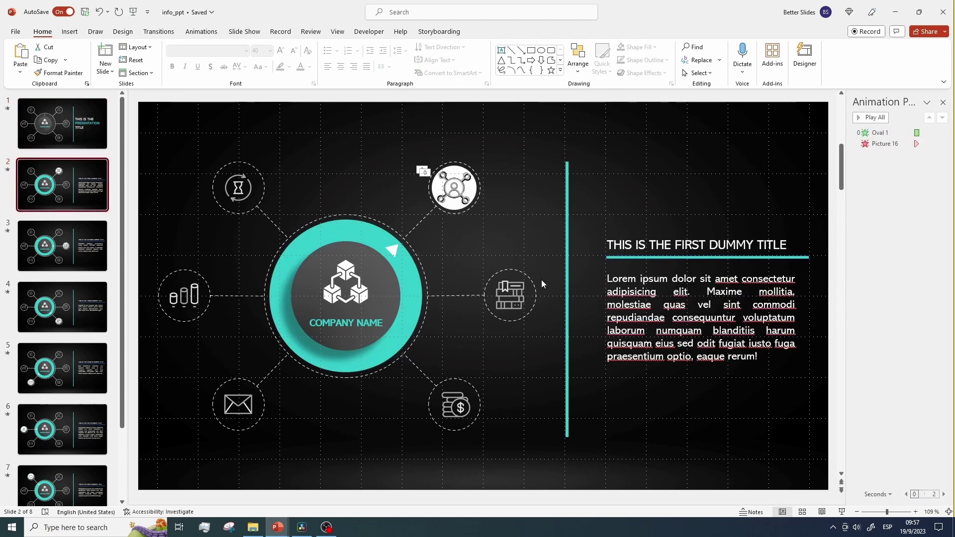
{"action": "key", "text": "ctrl+v"}
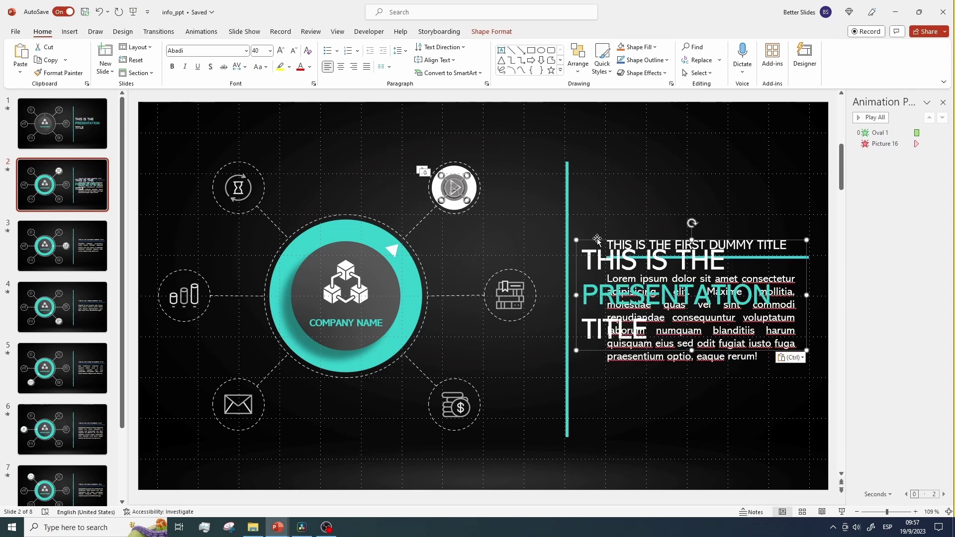
{"action": "key", "text": "Left"}
{"action": "key", "text": "Left"}
{"action": "key", "text": "Left"}
{"action": "key", "text": "Left"}
{"action": "key", "text": "Left"}
{"action": "key", "text": "Left"}
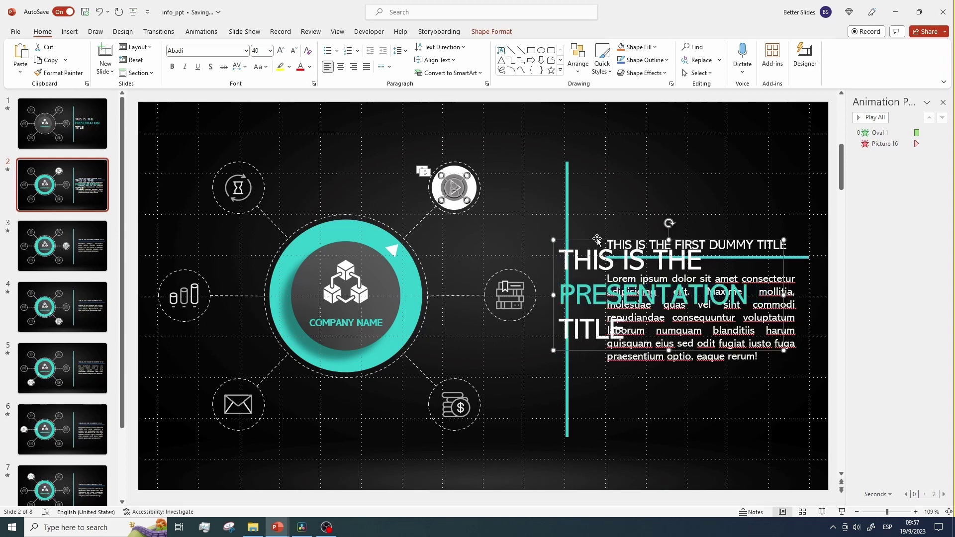
{"action": "key", "text": "Left"}
{"action": "key", "text": "Left"}
{"action": "key", "text": "Left"}
{"action": "key", "text": "Left"}
{"action": "key", "text": "Left"}
{"action": "key", "text": "Left"}
{"action": "key", "text": "Left"}
{"action": "key", "text": "Left"}
{"action": "key", "text": "Left"}
{"action": "key", "text": "Left"}
{"action": "key", "text": "Left"}
{"action": "key", "text": "Left"}
{"action": "key", "text": "Left"}
{"action": "key", "text": "Left"}
{"action": "key", "text": "Left"}
{"action": "key", "text": "Left"}
{"action": "key", "text": "Left"}
{"action": "key", "text": "Left"}
{"action": "key", "text": "Left"}
{"action": "key", "text": "Left"}
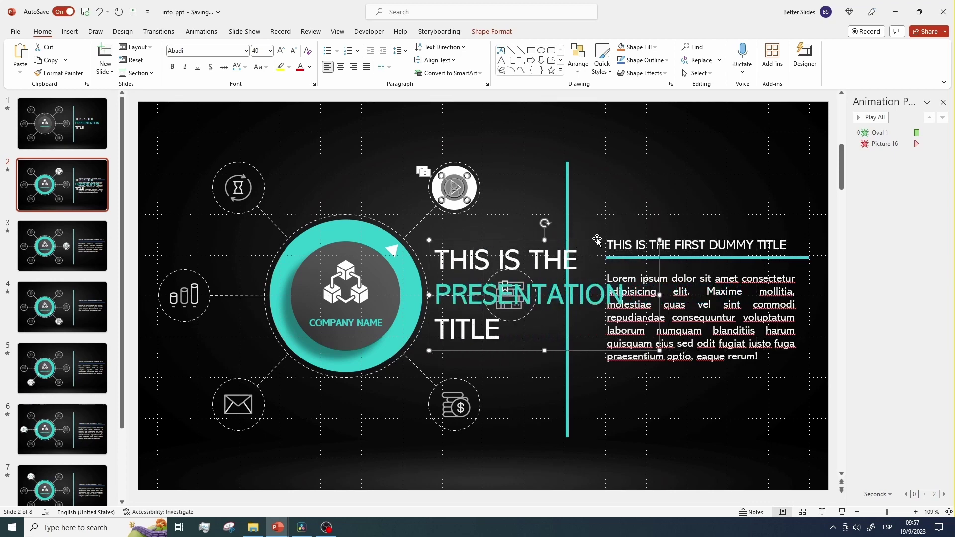
{"action": "key", "text": "Left"}
{"action": "key", "text": "Left"}
{"action": "key", "text": "Left"}
{"action": "key", "text": "Left"}
{"action": "key", "text": "Left"}
{"action": "key", "text": "Left"}
{"action": "key", "text": "Left"}
{"action": "key", "text": "Left"}
{"action": "key", "text": "Left"}
{"action": "key", "text": "Left"}
{"action": "key", "text": "Left"}
{"action": "key", "text": "Left"}
{"action": "key", "text": "Left"}
{"action": "key", "text": "Left"}
{"action": "key", "text": "Left"}
{"action": "key", "text": "Left"}
{"action": "key", "text": "Left"}
{"action": "key", "text": "Left"}
{"action": "key", "text": "Left"}
{"action": "key", "text": "Left"}
Paste slide 2's first dummy title and paragraph box onto slide 1, just past its right edge.
{"action": "left_click", "coordinate": [649, 231]}
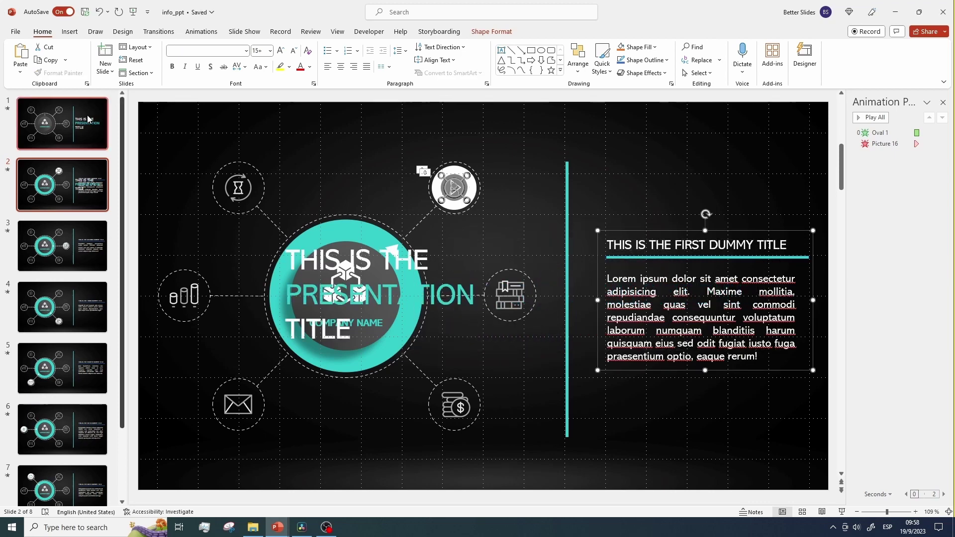
{"action": "left_click", "coordinate": [62, 124]}
{"action": "key", "text": "ctrl+v"}
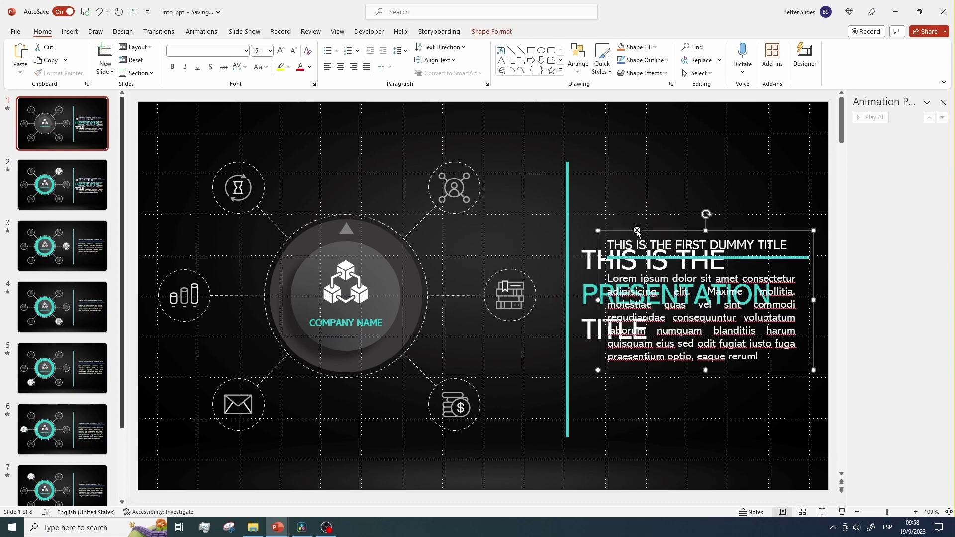
{"action": "key", "text": "Right"}
{"action": "key", "text": "Right"}
{"action": "key", "text": "Right"}
{"action": "key", "text": "Right"}
{"action": "key", "text": "Right"}
{"action": "key", "text": "Right"}
{"action": "key", "text": "Right"}
{"action": "key", "text": "Right"}
{"action": "key", "text": "Right"}
{"action": "key", "text": "Right"}
{"action": "key", "text": "Right"}
{"action": "key", "text": "Right"}
{"action": "key", "text": "Right"}
{"action": "key", "text": "Right"}
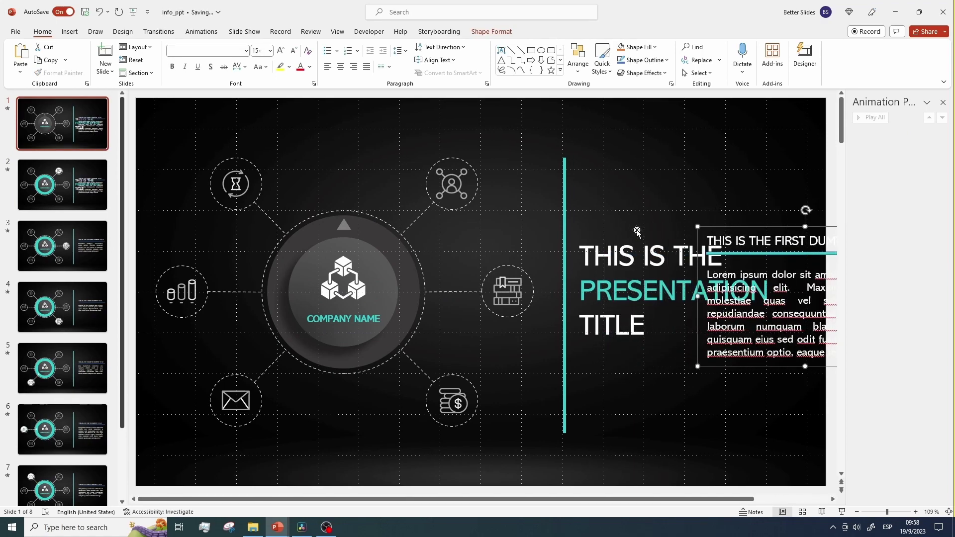
{"action": "key", "text": "Right"}
{"action": "key", "text": "Right"}
{"action": "key", "text": "Right"}
{"action": "key", "text": "Right"}
{"action": "key", "text": "Right"}
{"action": "key", "text": "Right"}
{"action": "key", "text": "Right"}
{"action": "key", "text": "Right"}
{"action": "key", "text": "Right"}
{"action": "key", "text": "Right"}
{"action": "key", "text": "Right"}
{"action": "key", "text": "Right"}
{"action": "key", "text": "Right"}
{"action": "key", "text": "Right"}
{"action": "key", "text": "Right"}
{"action": "key", "text": "Right"}
{"action": "key", "text": "Right"}
{"action": "key", "text": "Right"}
{"action": "key", "text": "Right"}
{"action": "key", "text": "Right"}
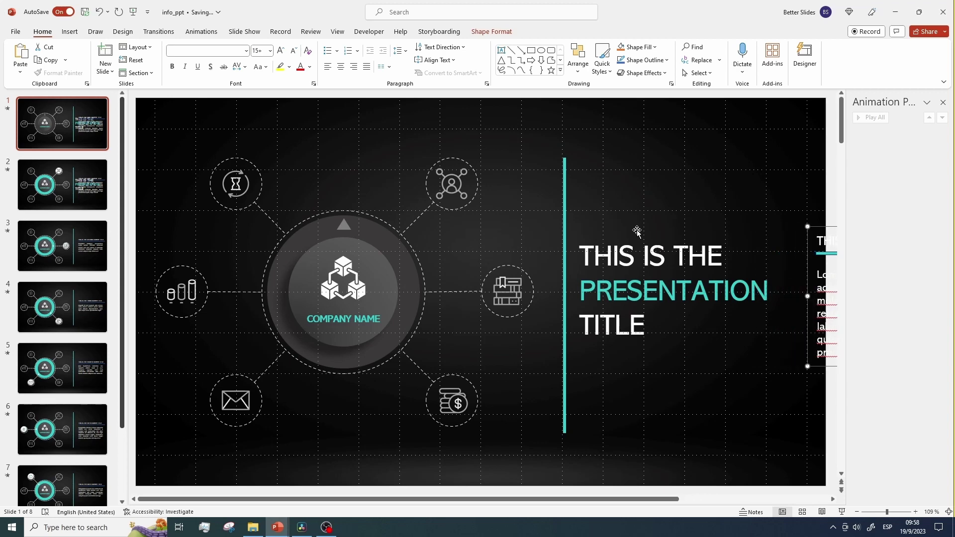
{"action": "key", "text": "Right"}
{"action": "key", "text": "Right"}
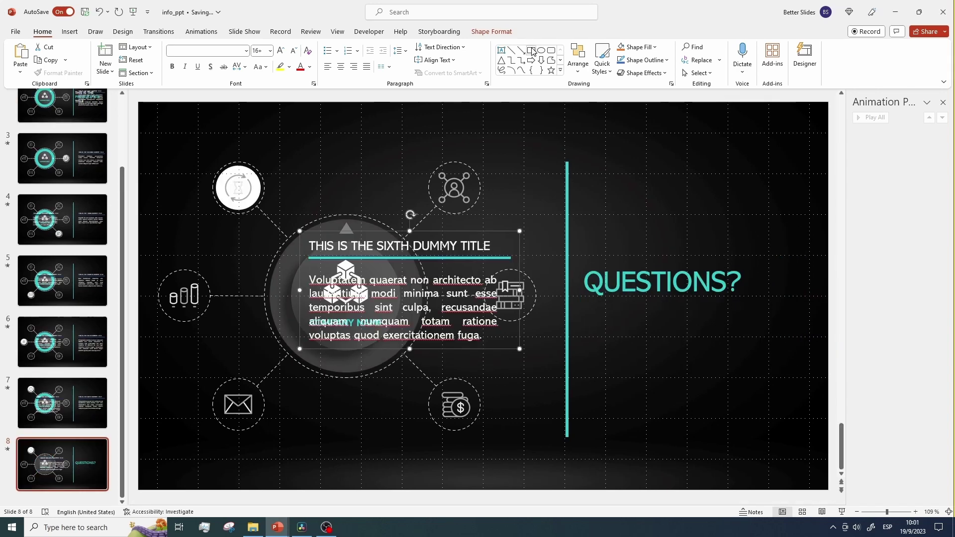
{"action": "left_click", "coordinate": [531, 50]}
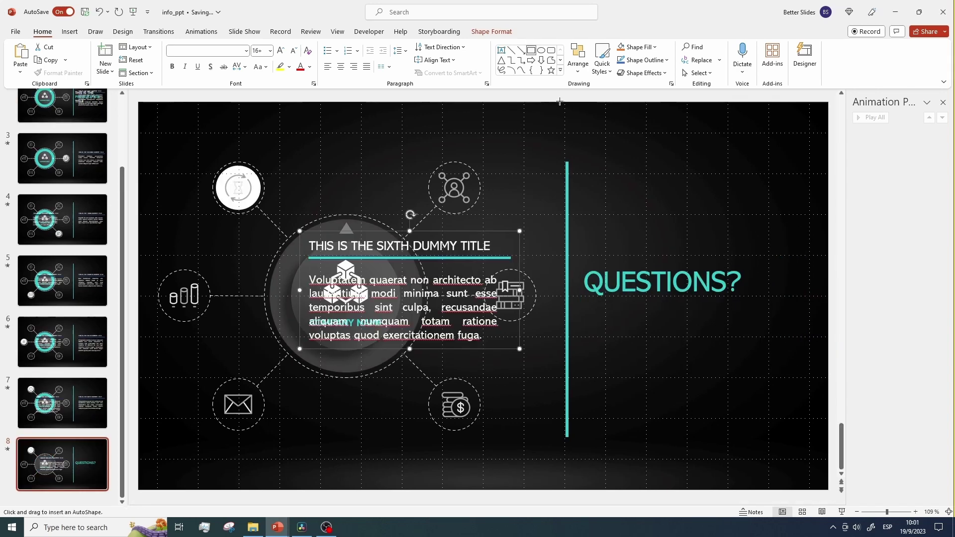
Draw an outline-free rectangle over slide 8's left half, fill it with the slide background, and send it to back.
{"action": "left_click_drag", "start_coordinate": [561, 102], "coordinate": [138, 490]}
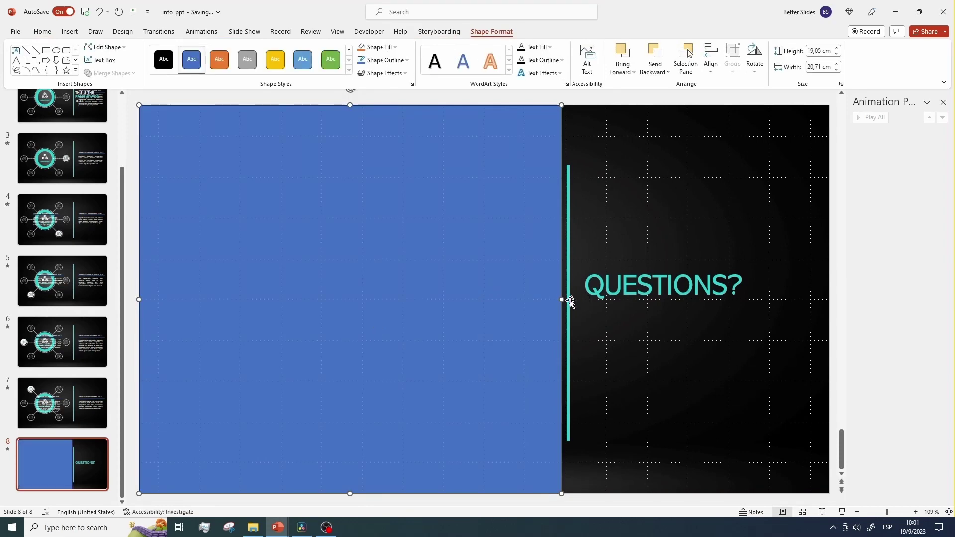
{"action": "left_click_drag", "start_coordinate": [561, 301], "coordinate": [566, 301]}
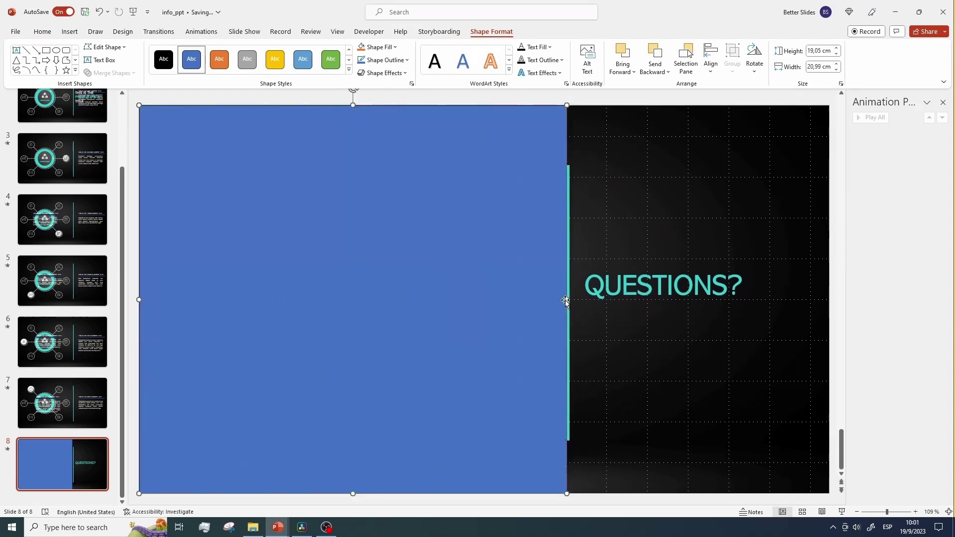
{"action": "left_click", "coordinate": [387, 57]}
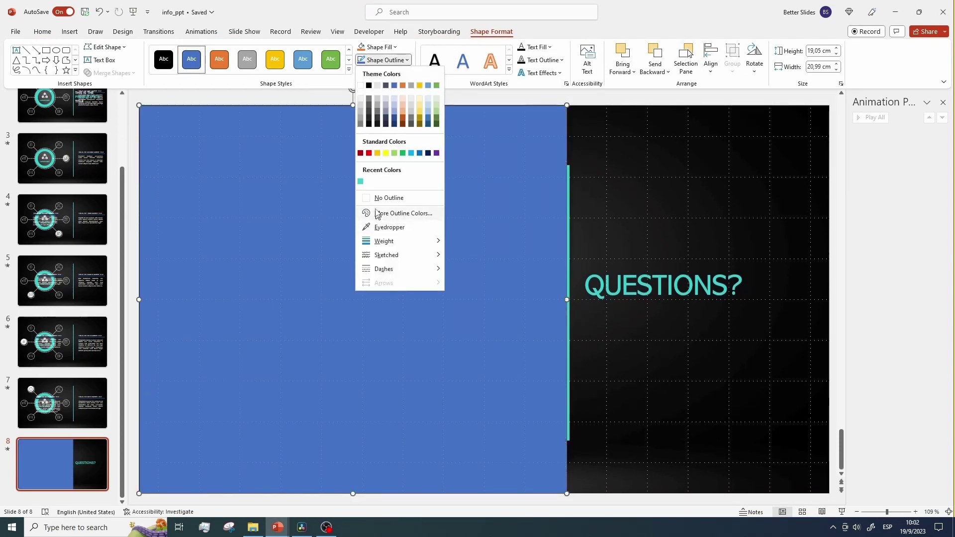
{"action": "left_click", "coordinate": [398, 197]}
{"action": "right_click", "coordinate": [341, 211]}
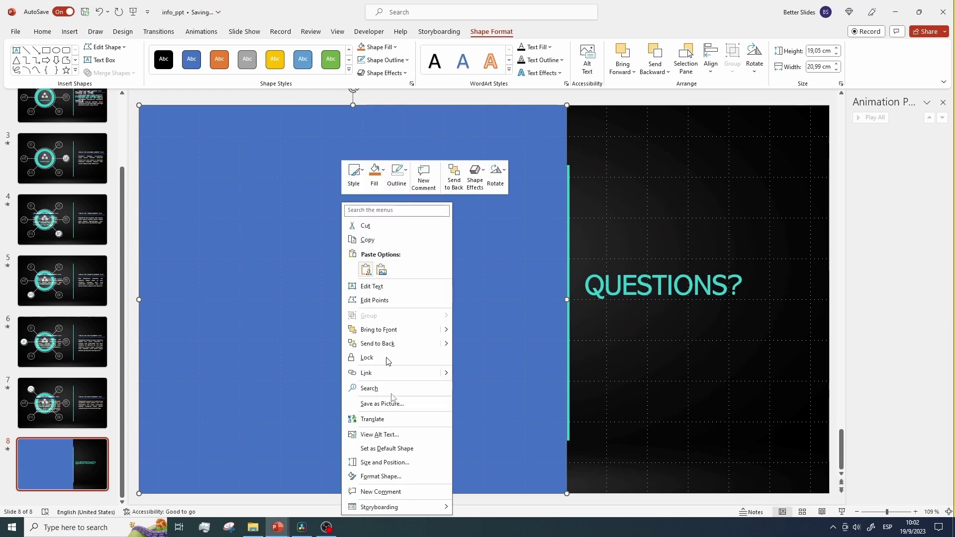
{"action": "left_click", "coordinate": [394, 476]}
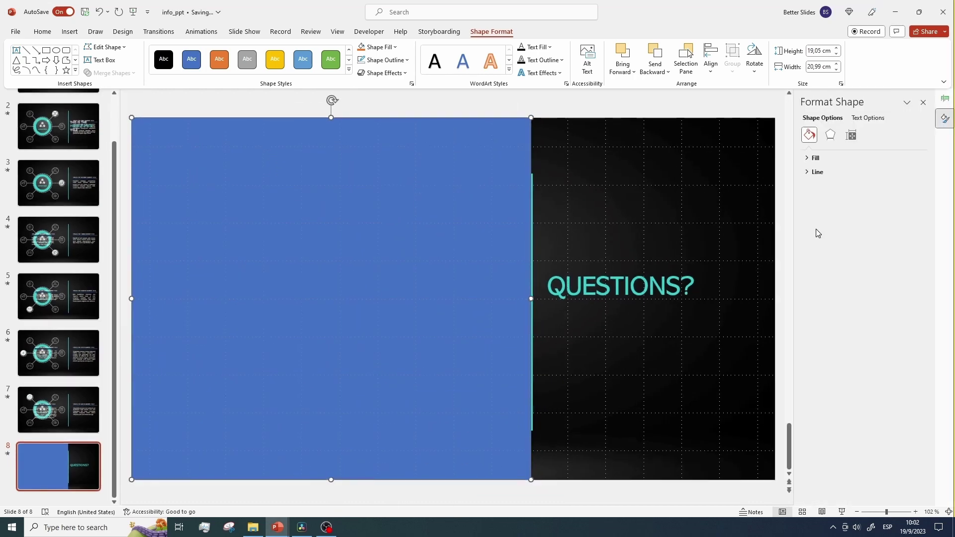
{"action": "left_click", "coordinate": [815, 157]}
{"action": "left_click", "coordinate": [815, 228]}
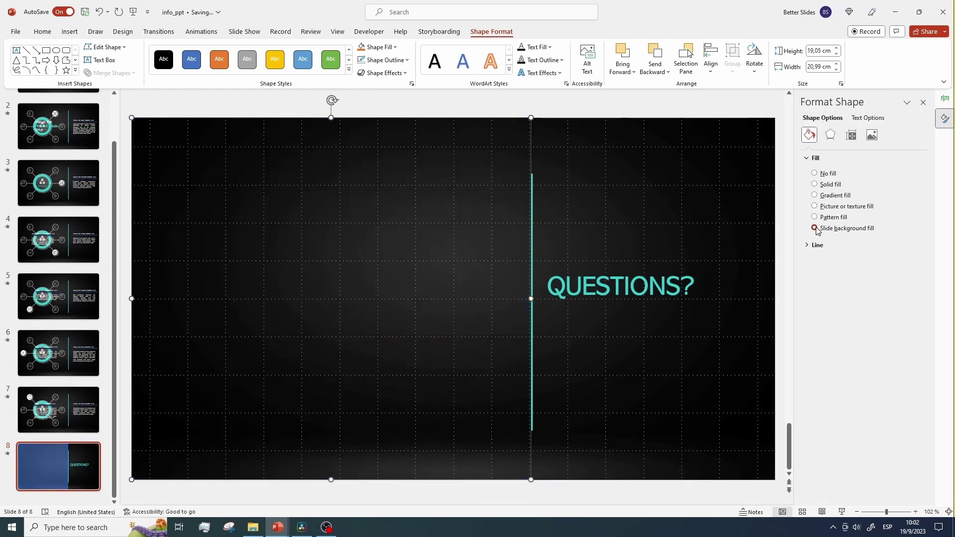
{"action": "right_click", "coordinate": [369, 264]}
{"action": "left_click", "coordinate": [400, 343]}
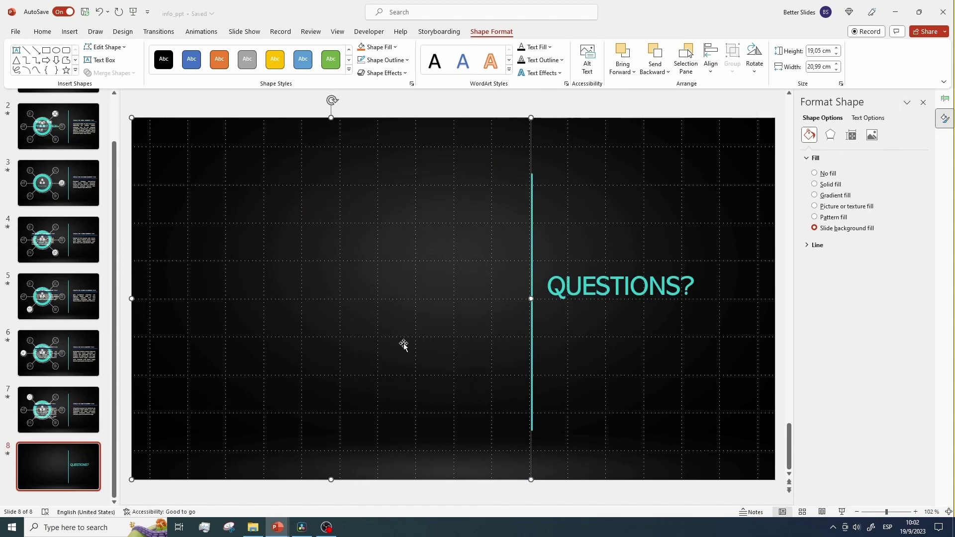
Paste the cover rectangle onto slides 6 and 5, sending each copy to the back.
{"action": "scroll", "coordinate": [403, 344], "scroll_direction": "up", "scroll_amount": 4}
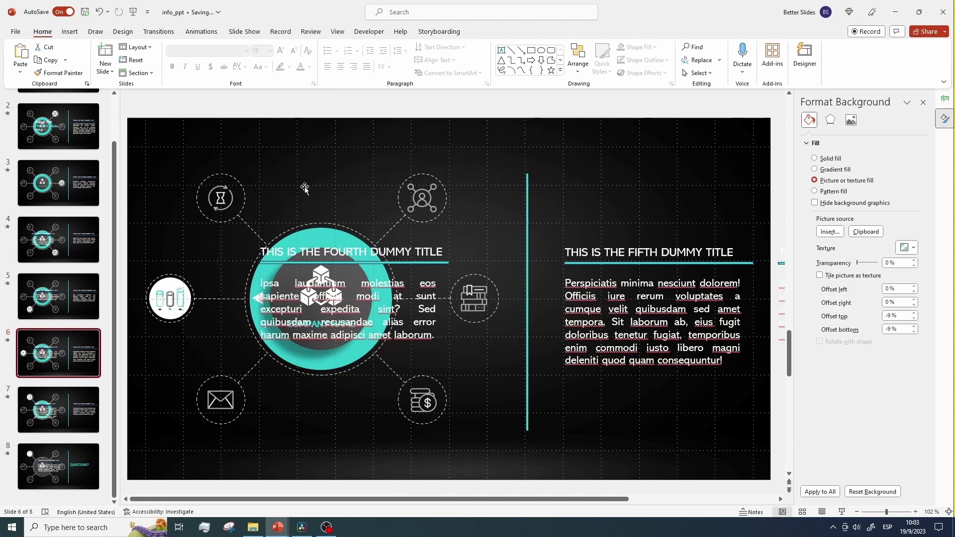
{"action": "key", "text": "ctrl+v"}
{"action": "right_click", "coordinate": [304, 188]}
{"action": "left_click", "coordinate": [343, 329]}
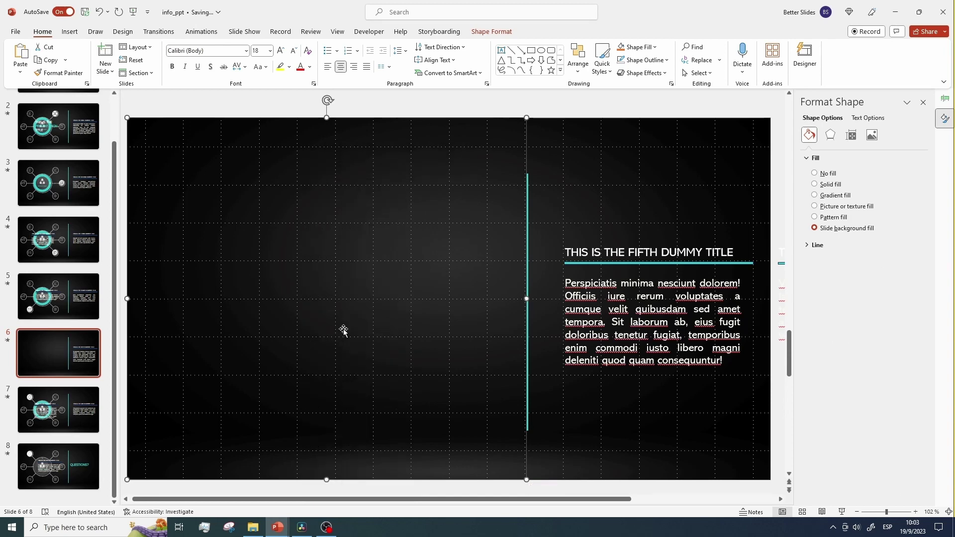
{"action": "left_click", "coordinate": [87, 279]}
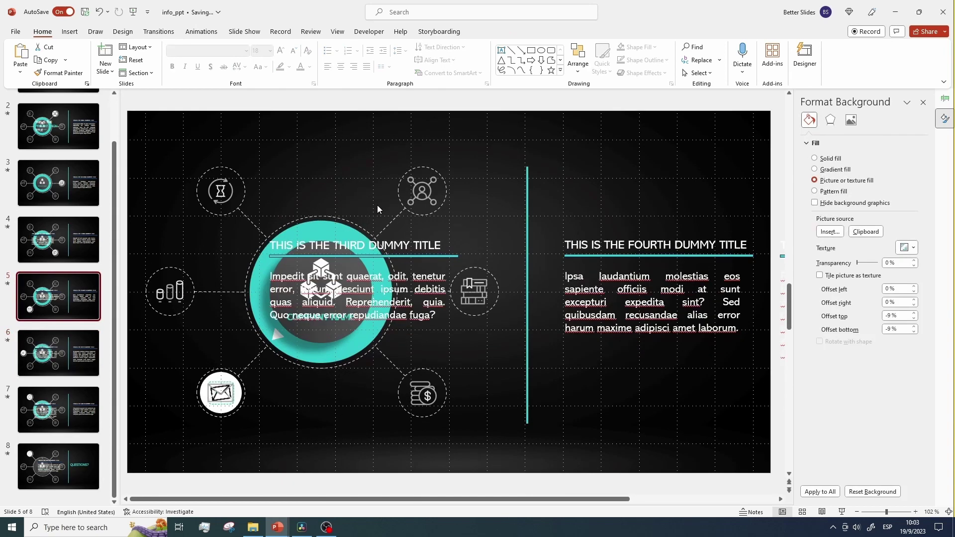
{"action": "key", "text": "ctrl+v"}
{"action": "right_click", "coordinate": [368, 200]}
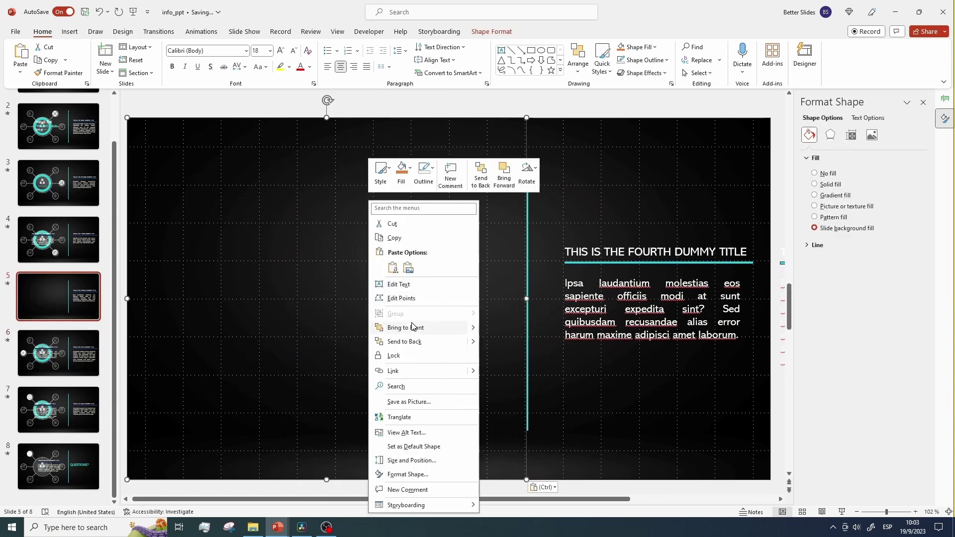
{"action": "left_click", "coordinate": [404, 341]}
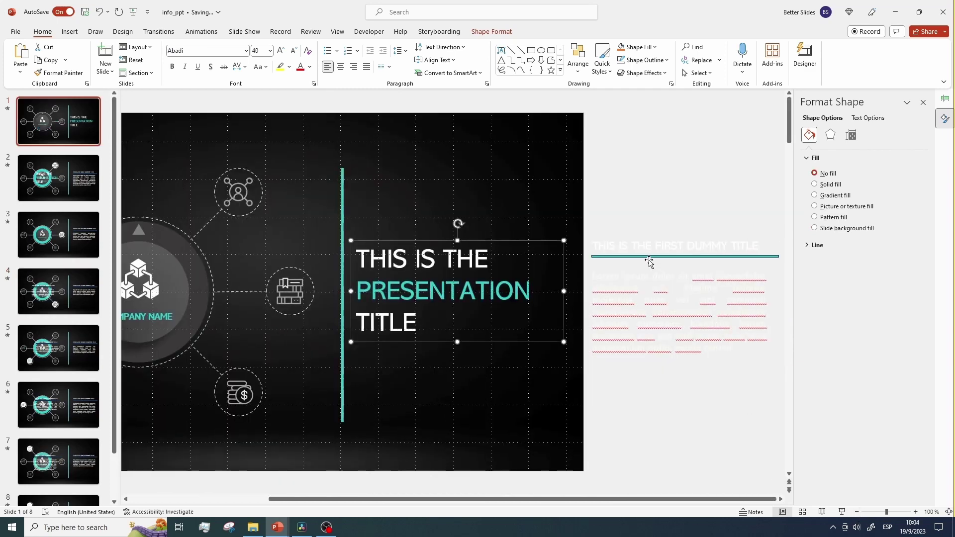
Send slide 1's off-slide dummy text box to the back.
{"action": "left_click", "coordinate": [648, 257]}
{"action": "right_click", "coordinate": [640, 233]}
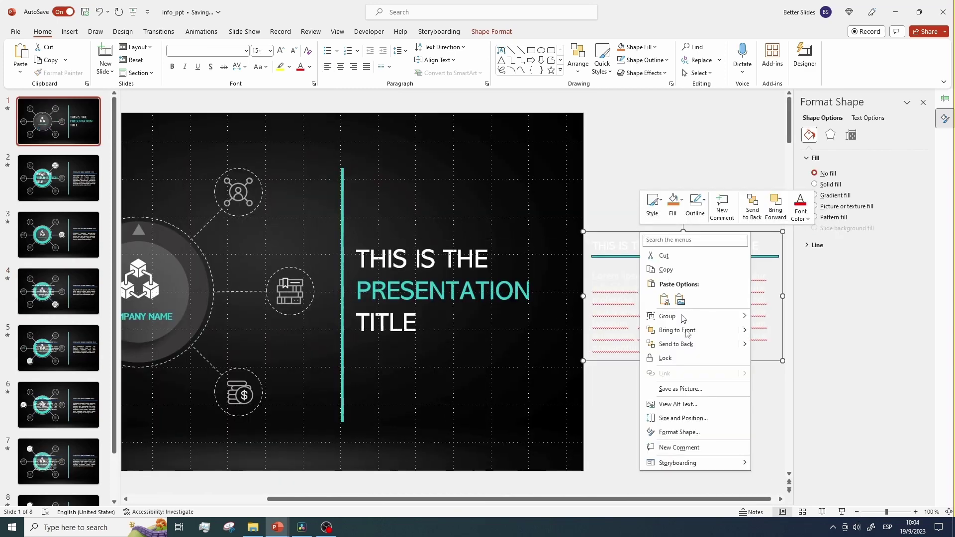
{"action": "left_click", "coordinate": [691, 344]}
{"action": "key", "text": "Page_Down"}
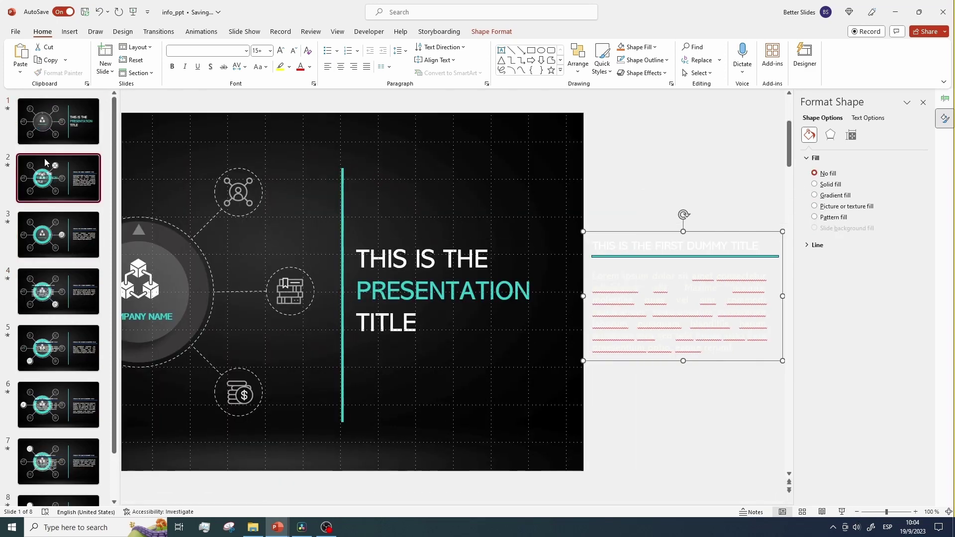
Send slide 2's pasted title to the back, hiding it behind the centre circle.
{"action": "left_click", "coordinate": [347, 257]}
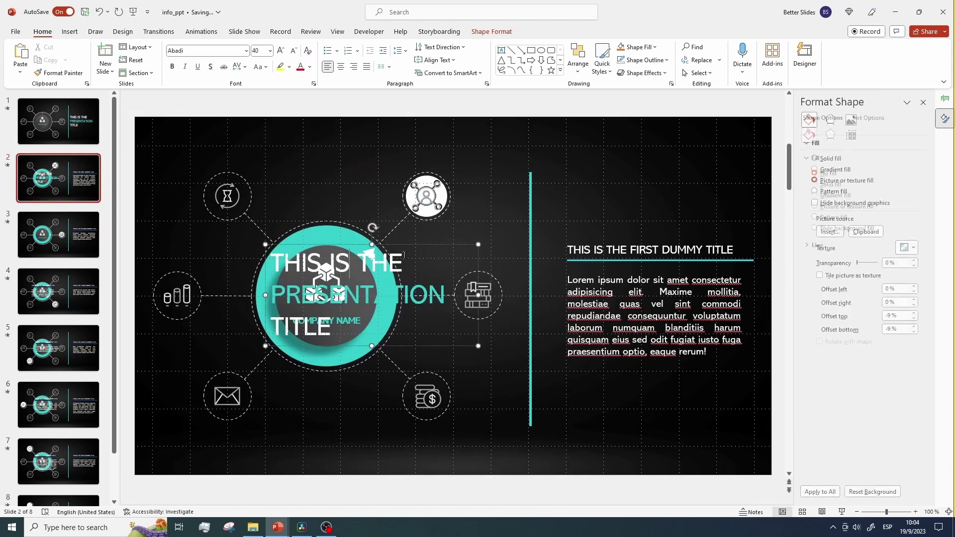
{"action": "right_click", "coordinate": [409, 244]}
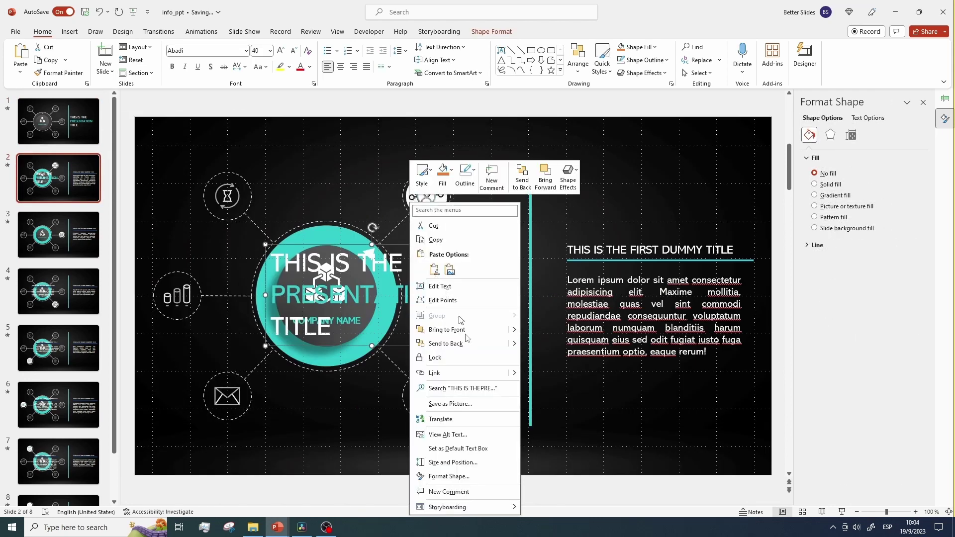
{"action": "left_click", "coordinate": [472, 344]}
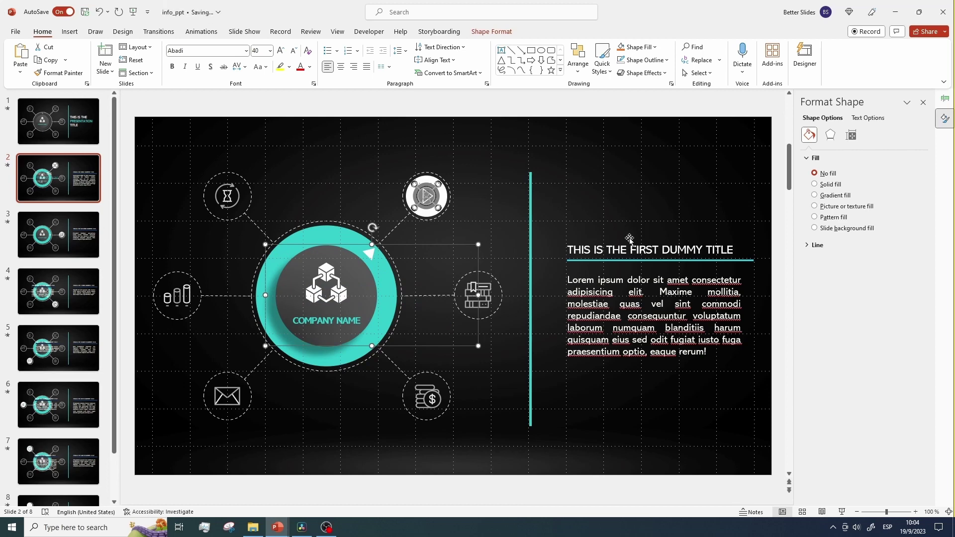
{"action": "left_click", "coordinate": [629, 239]}
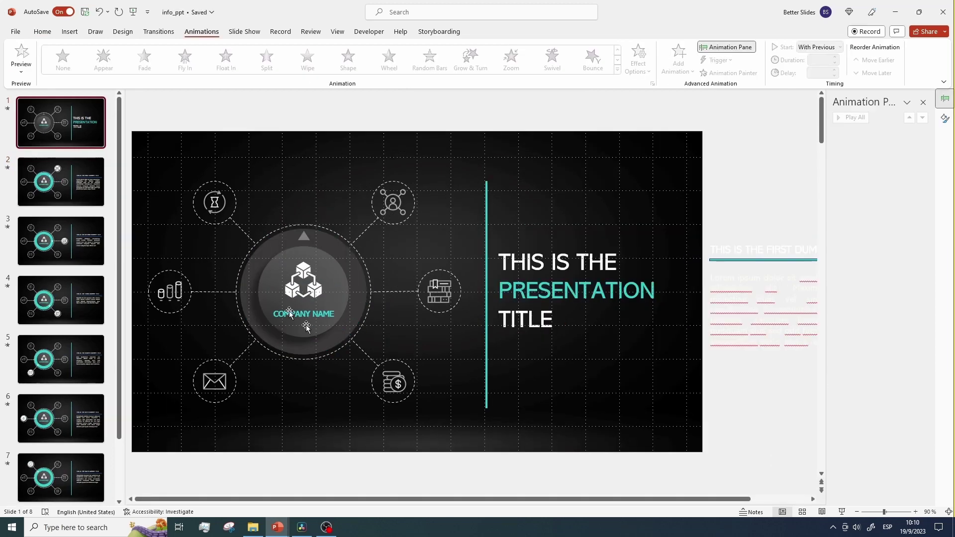